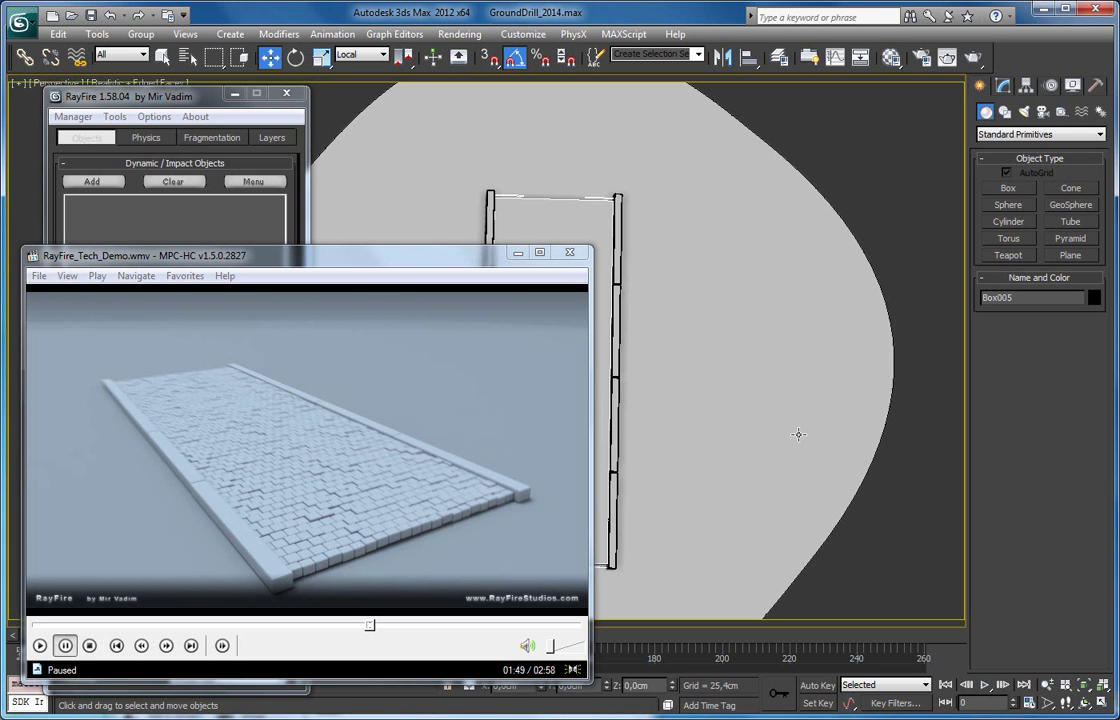
- Play the RayFire_Tech_Demo.wmv reference clip of the brick destruction and close the video player
left_click(425, 455)
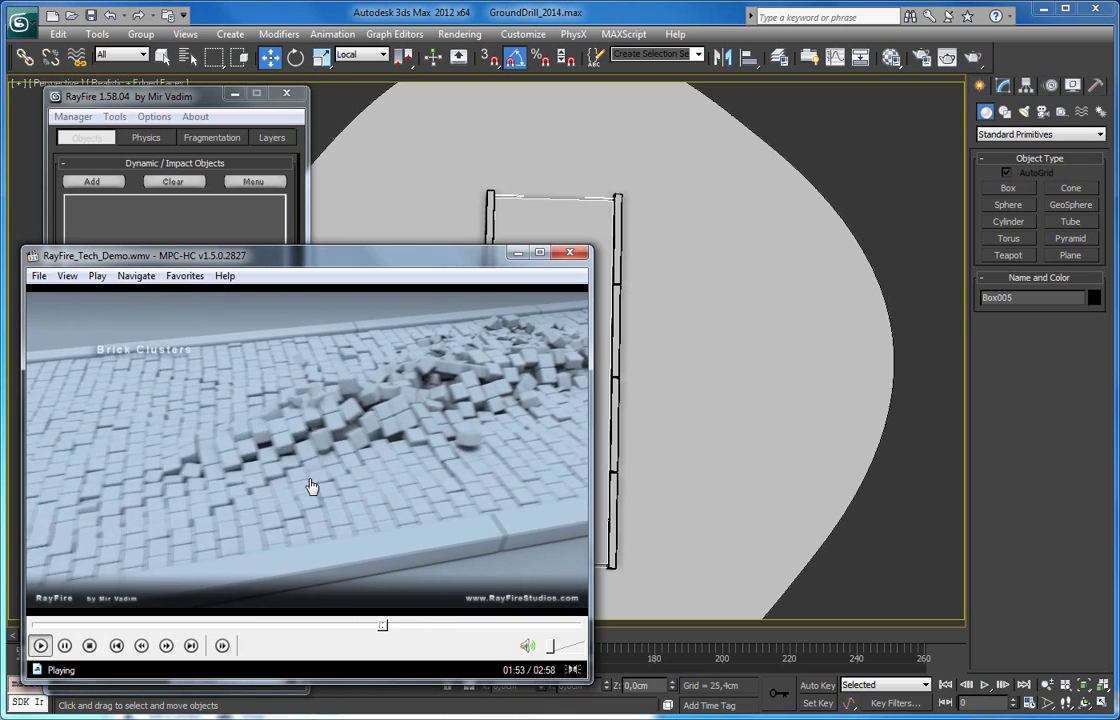
left_click_drag(440, 257, 442, 235)
left_click(482, 312)
left_click(572, 233)
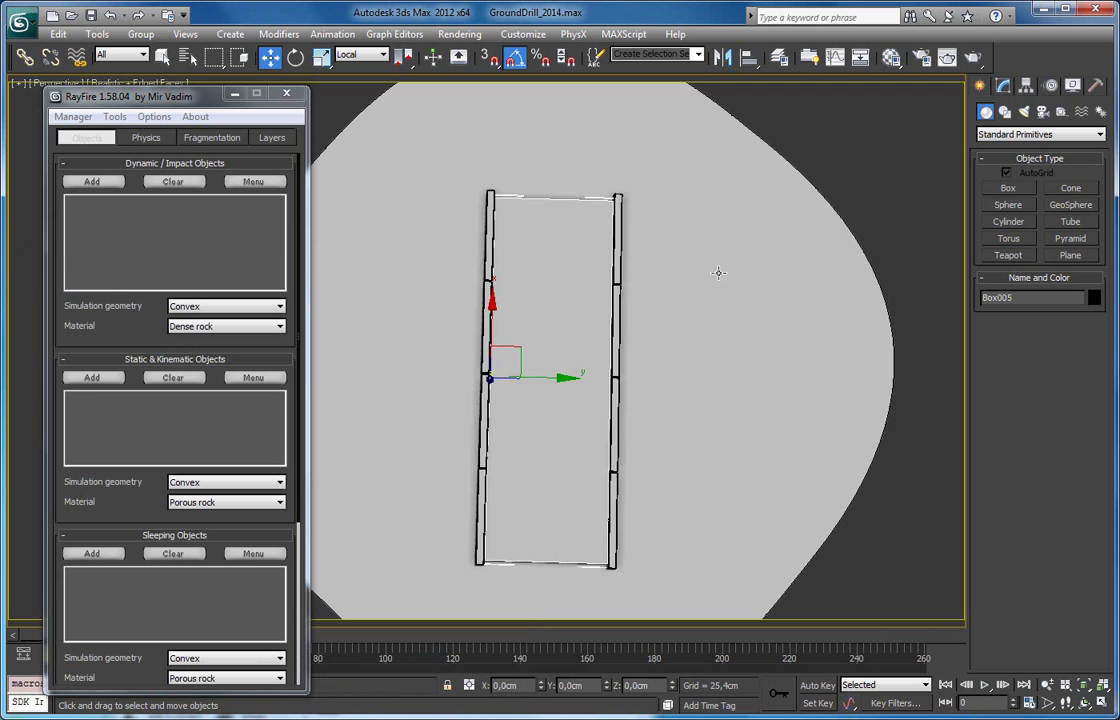
- Examine the thin slab between the two kerbs and its box parameters from several angles
middle_click_drag(646, 346, 630, 277, "alt")
left_click(797, 197)
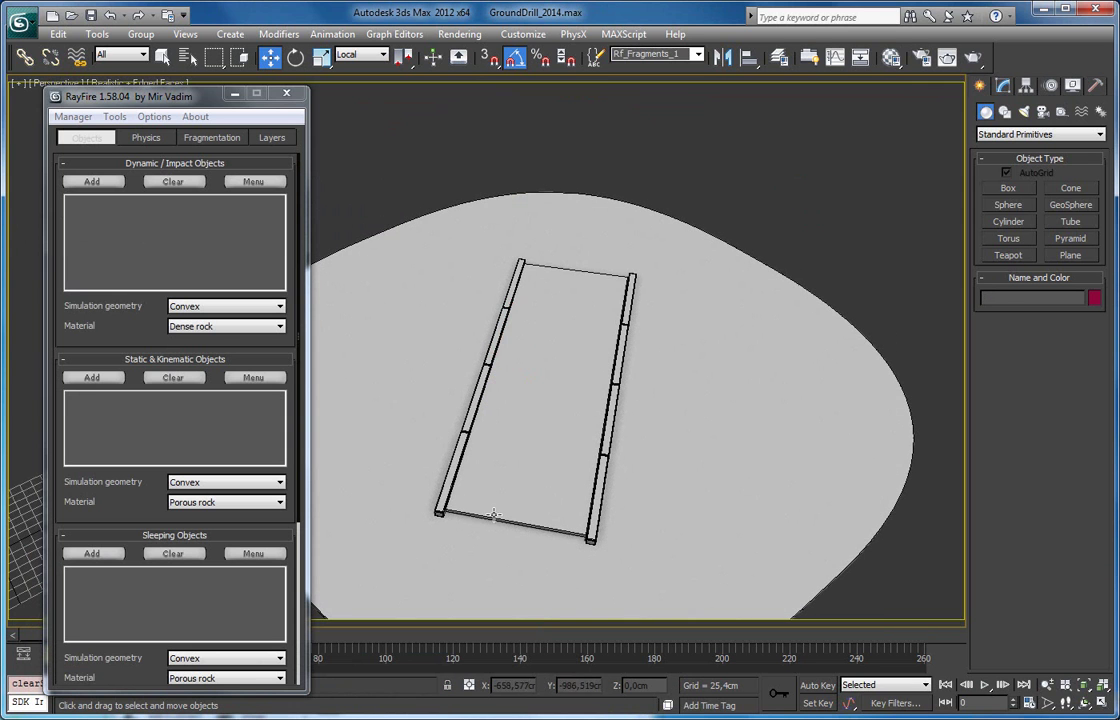
left_click(508, 443)
key("z")
middle_click_drag(508, 443, 558, 403, "alt")
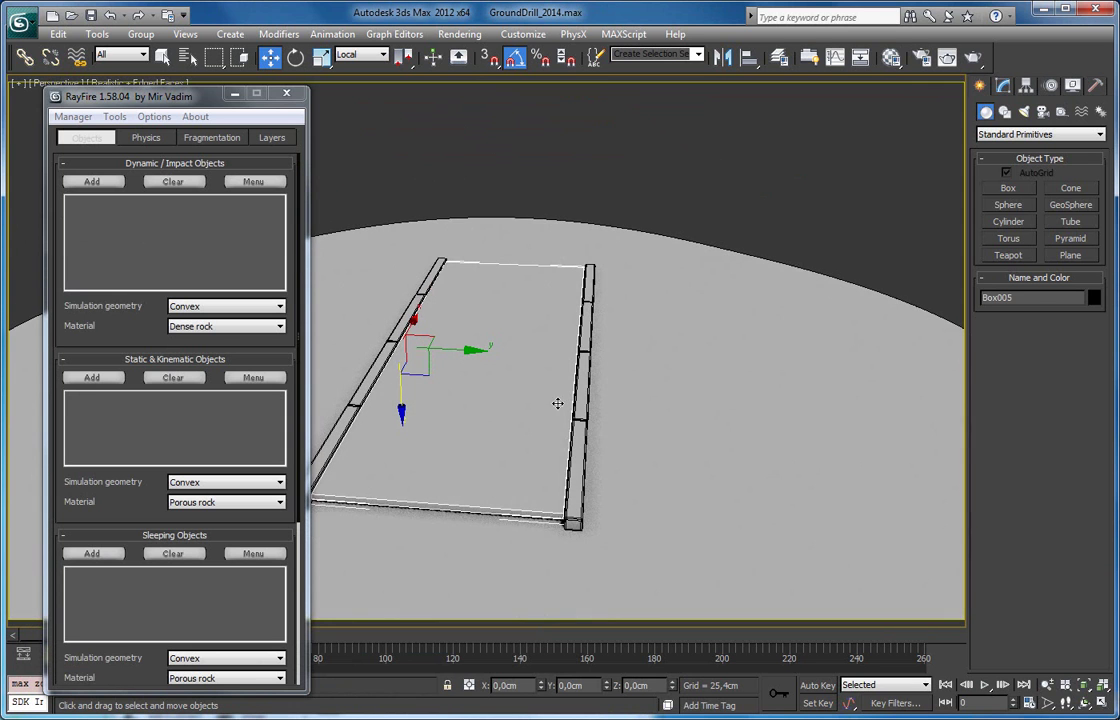
left_click(1001, 86)
middle_click_drag(788, 285, 662, 312, "alt")
scroll(548, 385, "up", 2)
scroll(534, 385, "down", 1)
middle_click_drag(534, 379, 520, 402, "alt")
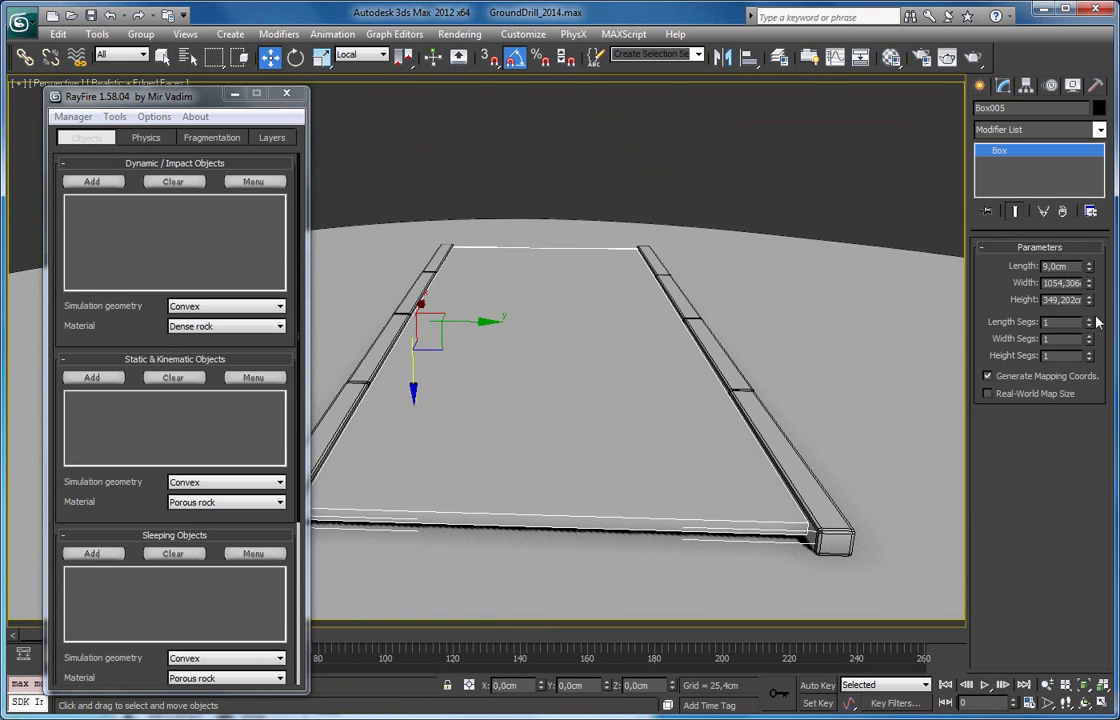
scroll(560, 312, "down", 3)
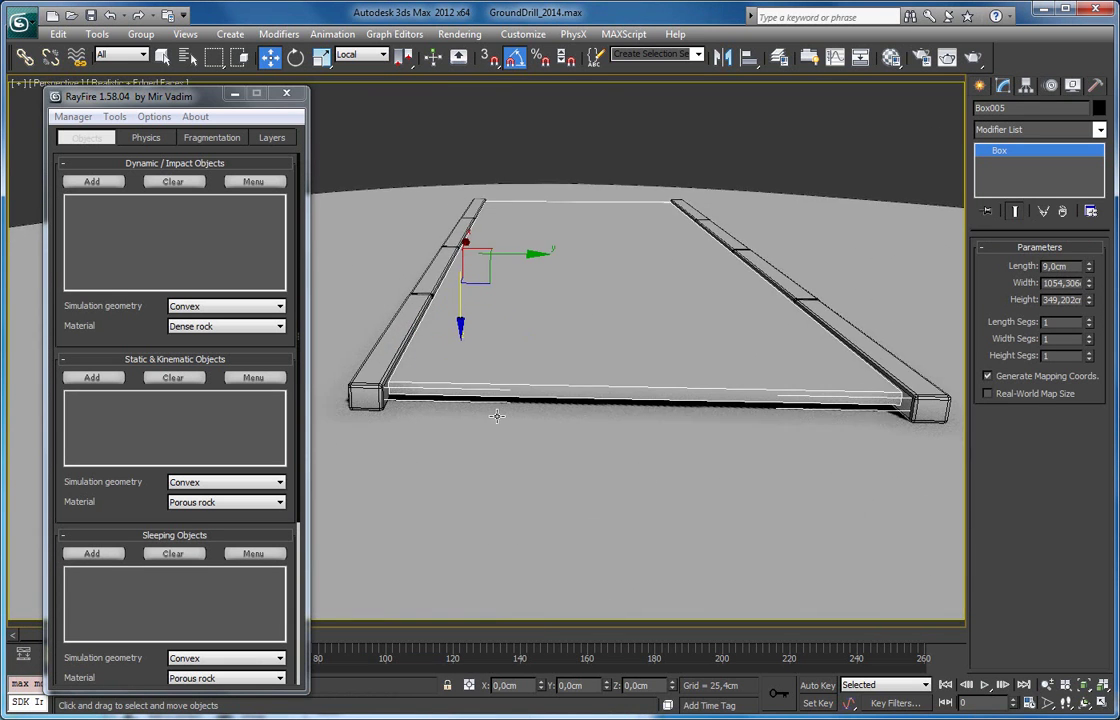
scroll(510, 395, "down", 3)
- Select the cone in wireframe display and scrub the animation to review its motion relative to the slab
key("F3")
left_click(448, 451)
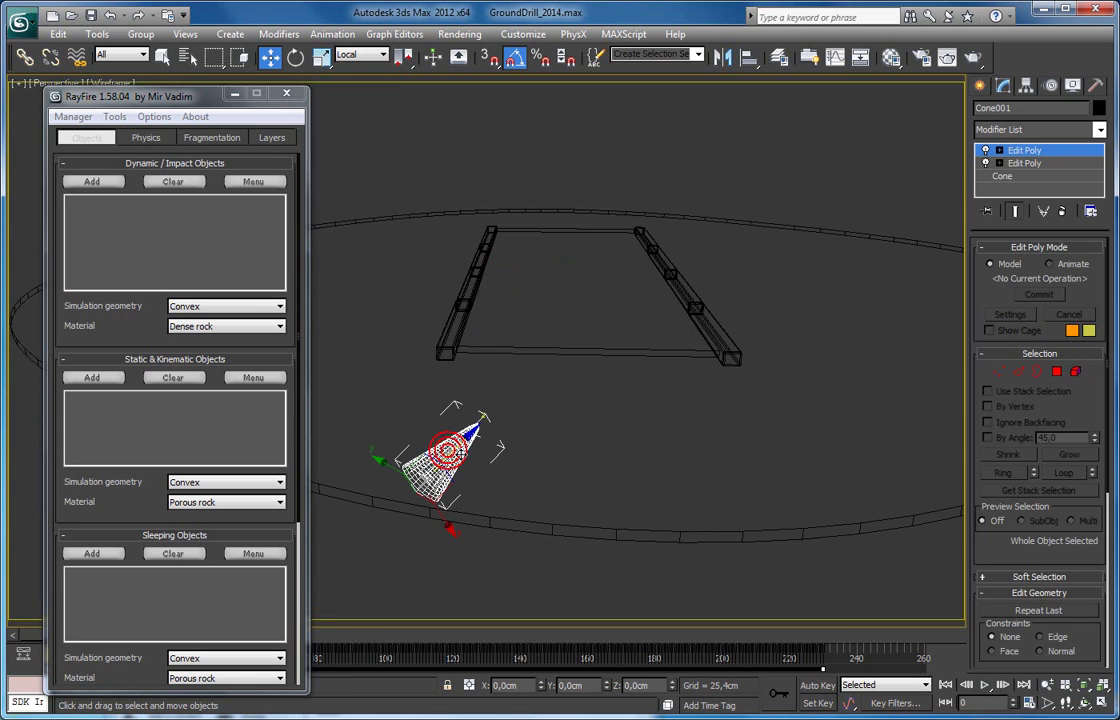
left_click_drag(218, 694, 215, 502)
middle_click_drag(480, 320, 450, 457, "alt")
scroll(450, 457, "down", 2)
middle_click_drag(612, 495, 594, 305)
left_click_drag(114, 635, 478, 636)
key("w")
middle_click_drag(570, 505, 407, 575, "alt")
mouse_move(75, 646)
left_mouse_down()
mouse_move(77, 636)
mouse_move(162, 635)
mouse_move(302, 605)
mouse_move(492, 587)
mouse_move(585, 650)
mouse_move(595, 645)
mouse_move(572, 645)
mouse_move(718, 643)
mouse_move(95, 645)
left_mouse_up()
middle_click_drag(690, 490, 830, 564, "alt")
middle_click_drag(690, 450, 584, 498)
- Add the slab between the kerbs to RayFire's dynamic/impact objects
left_click(557, 493)
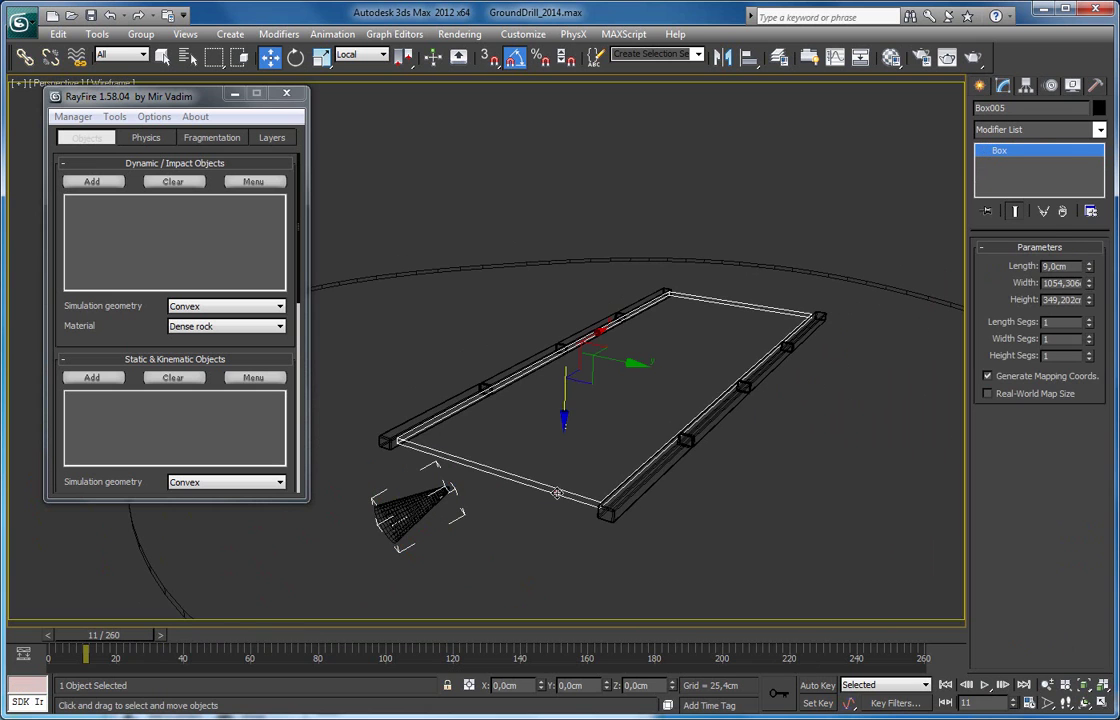
middle_click_drag(614, 382, 655, 378, "alt")
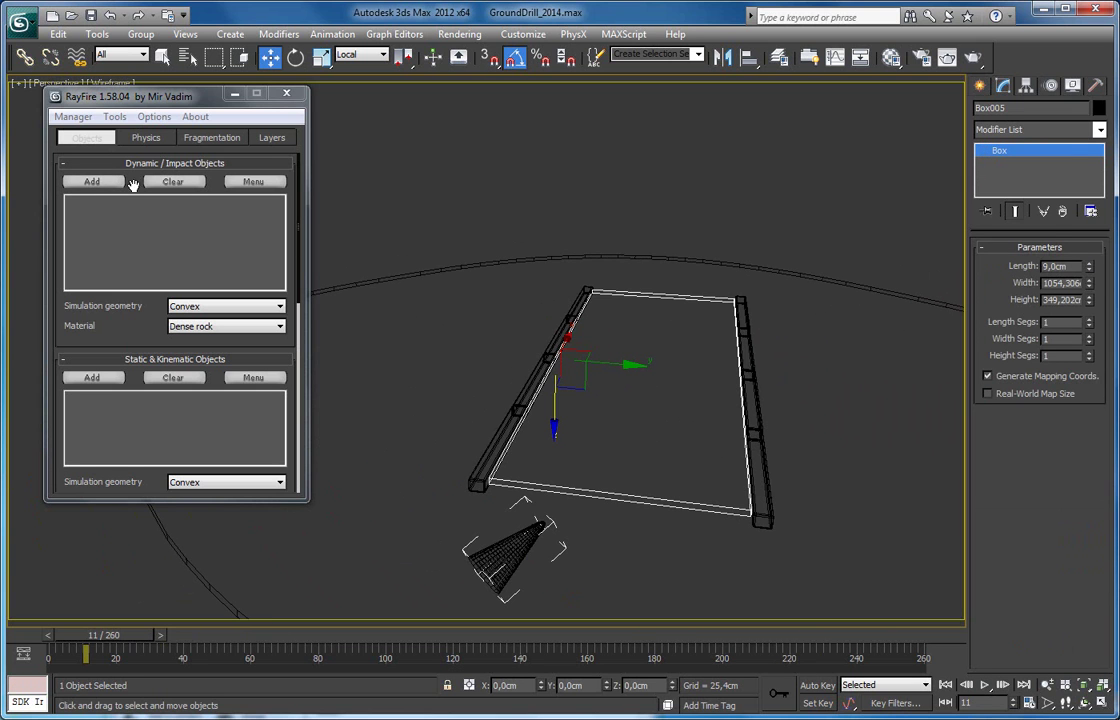
left_click(92, 181)
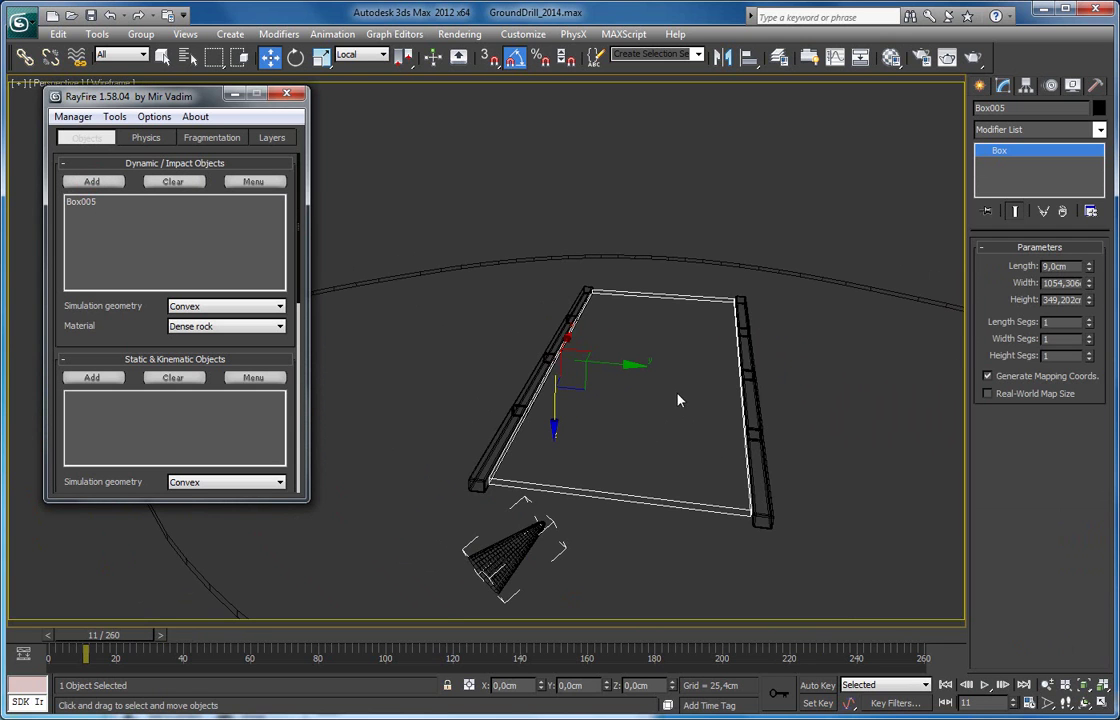
- Set the fragmentation type to Slice - Bricks and examine the slab's thickness in shaded display
middle_click_drag(664, 329, 621, 336)
left_click(212, 137)
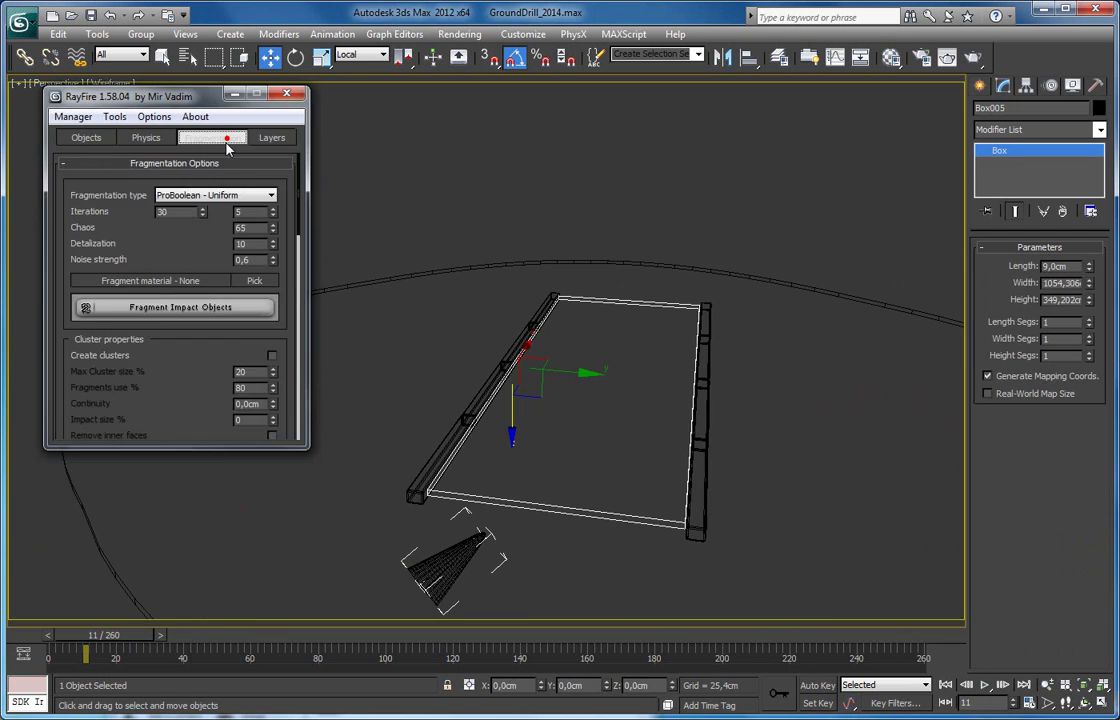
left_click(192, 195)
left_click(174, 356)
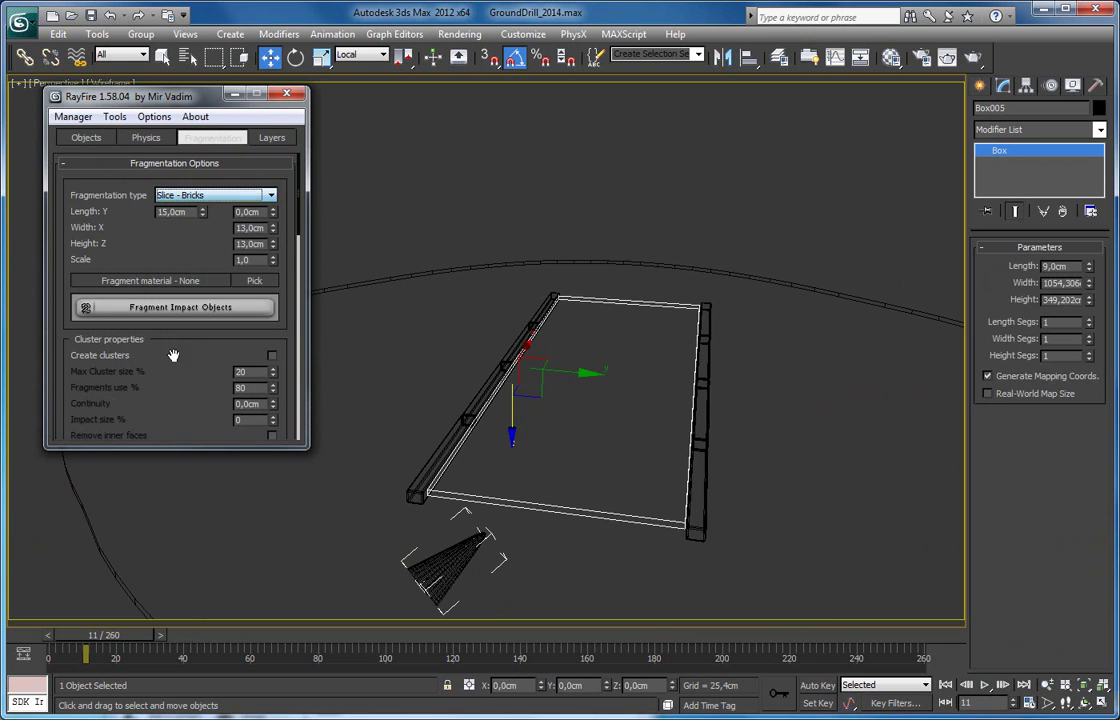
left_click(1073, 265)
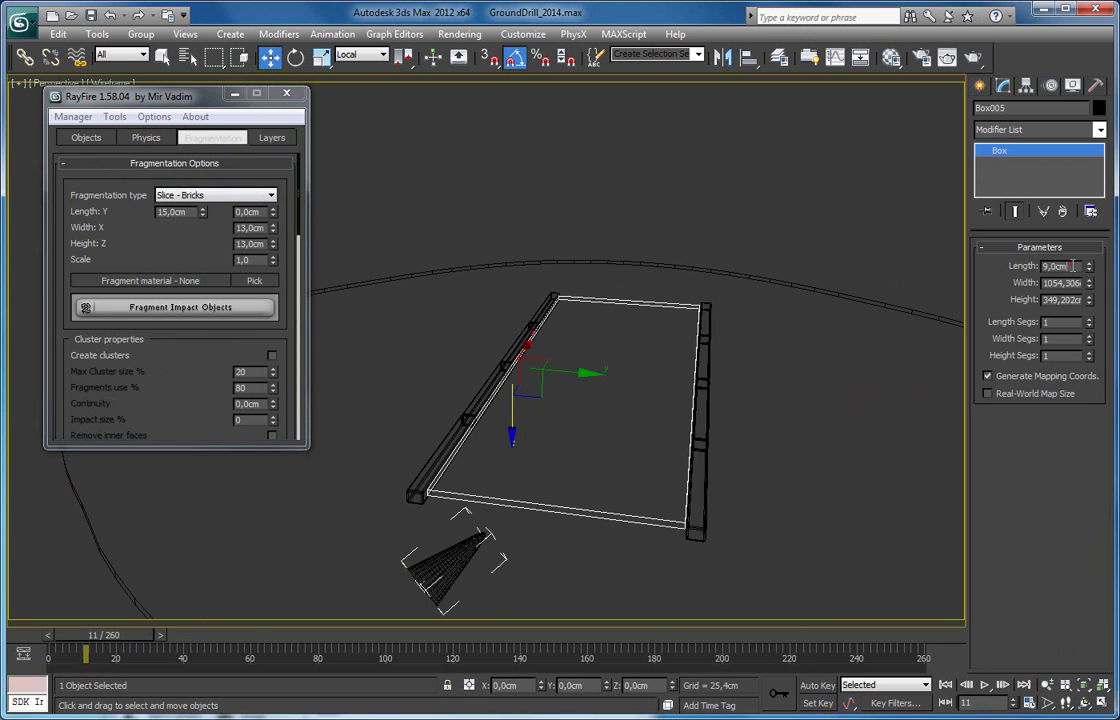
scroll(615, 360, "up", 5)
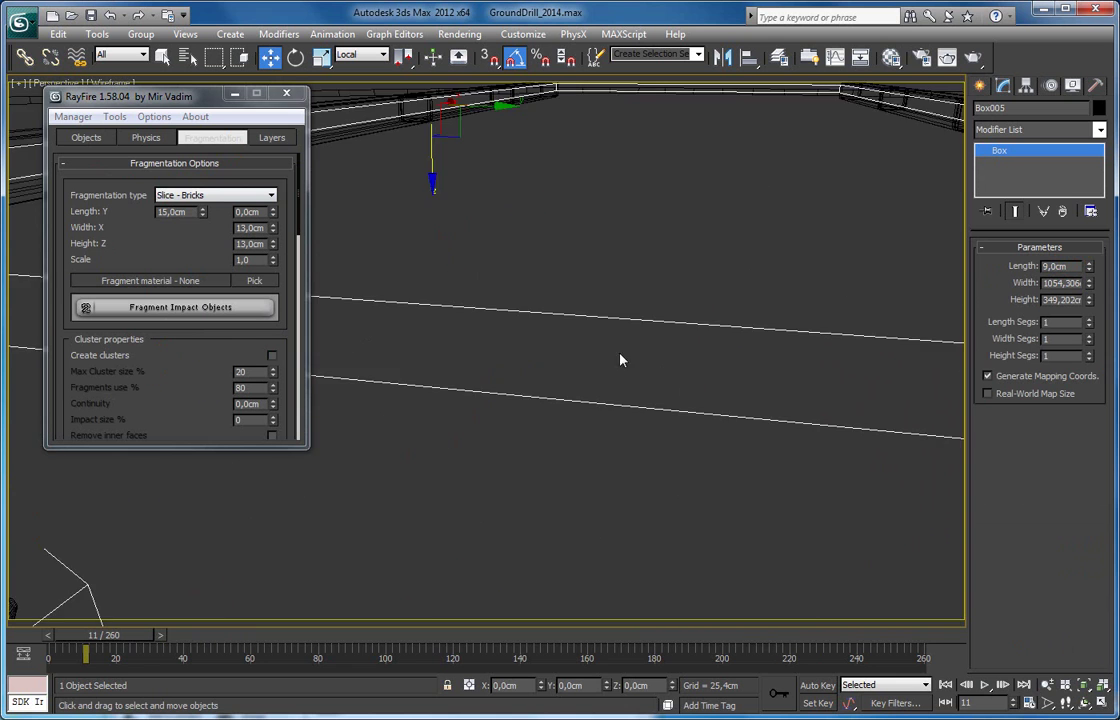
scroll(610, 362, "down", 2)
mouse_move(609, 357)
middle_mouse_down("alt")
mouse_move(602, 327)
mouse_move(600, 338)
middle_mouse_up("alt")
key("F3")
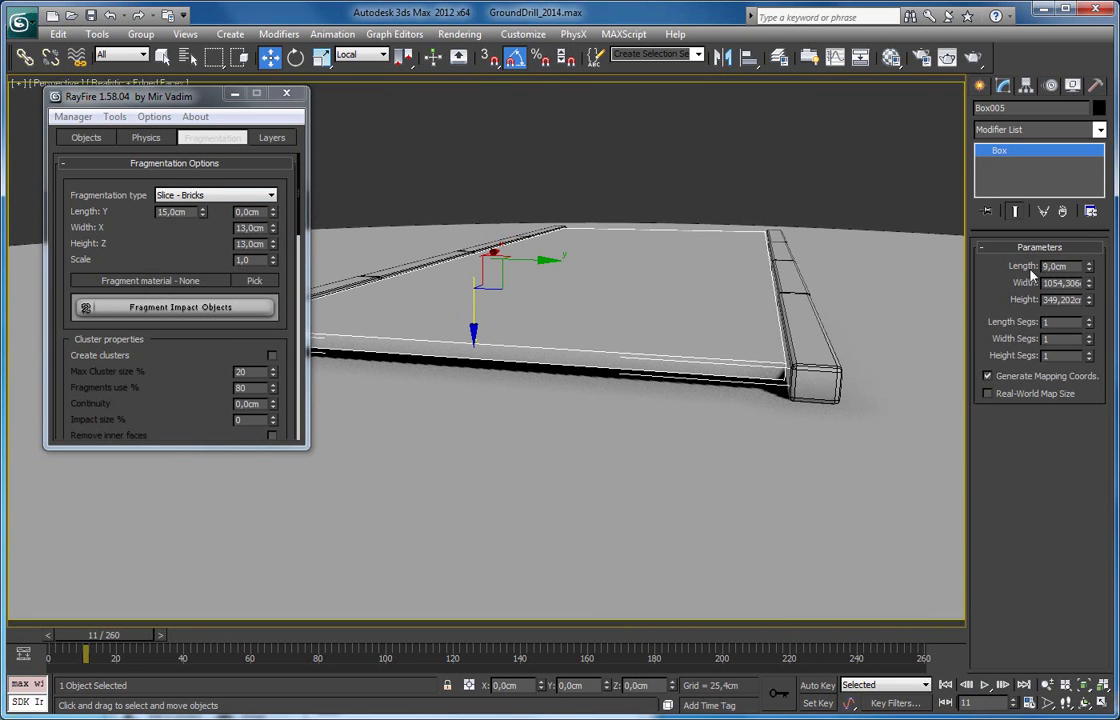
- Set the brick size to 22 cm for Length Y, Width X and Height Z
double_click(1073, 265)
double_click(191, 211)
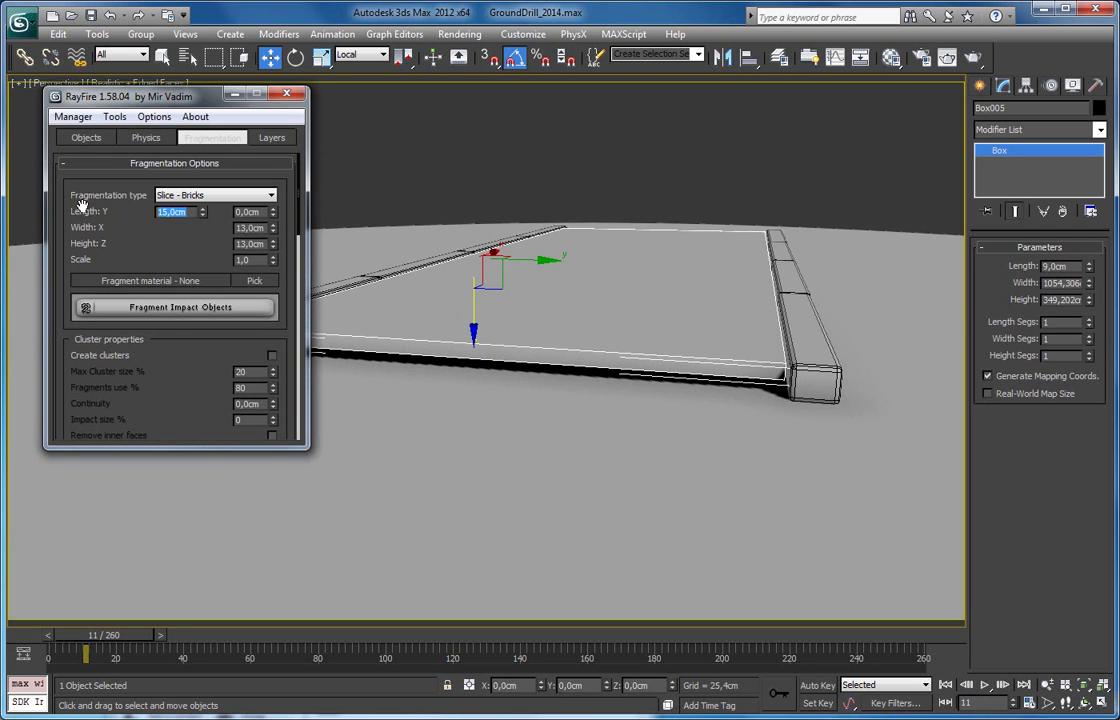
type("22")
right_click(275, 214)
double_click(258, 211)
double_click(264, 229)
type("2")
key("Return")
- Increase the brick Length Y to 30 cm and fragment the impact objects
middle_click_drag(470, 251, 505, 305, "alt")
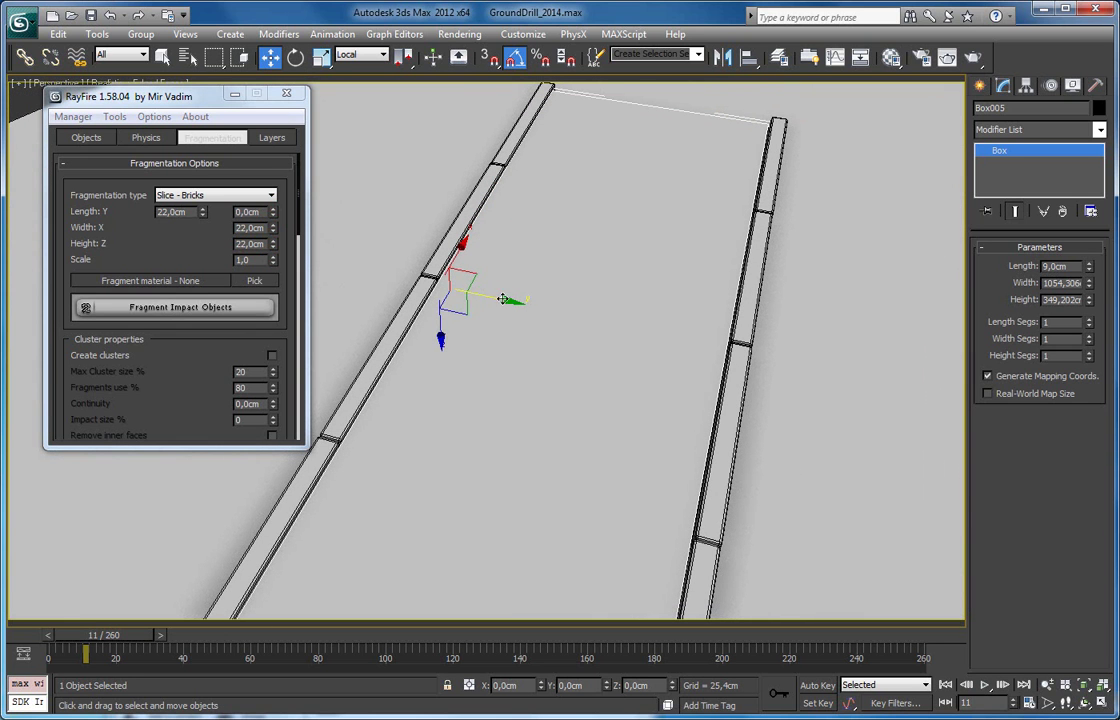
middle_click_drag(481, 305, 612, 334, "alt")
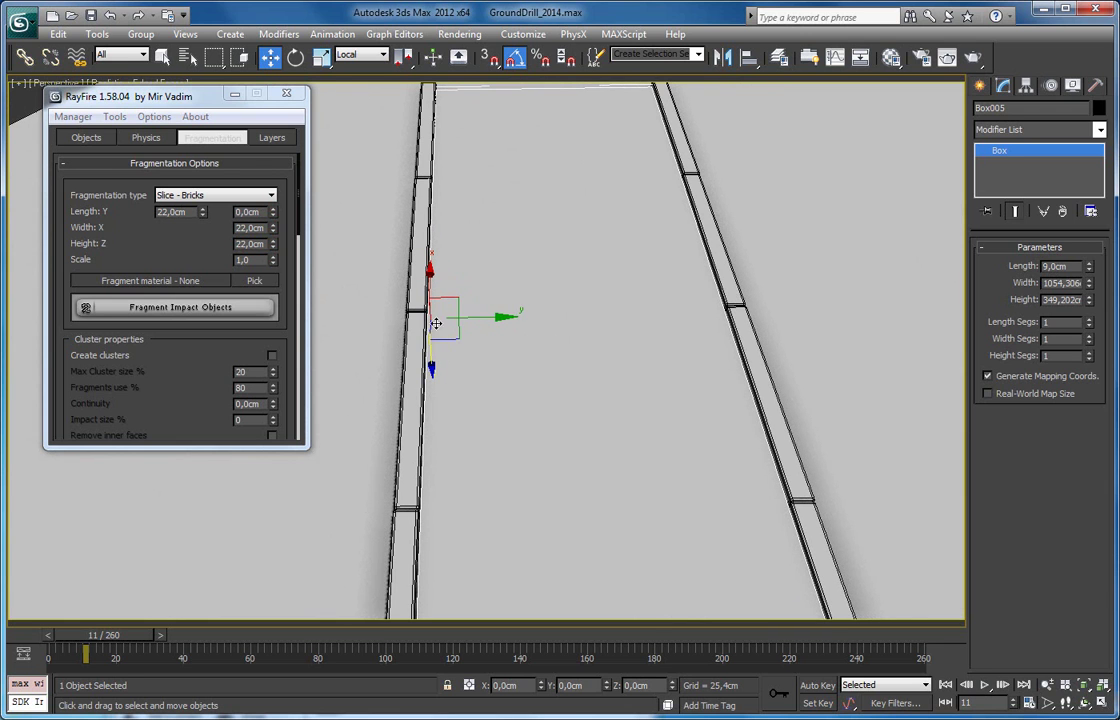
left_click(192, 211)
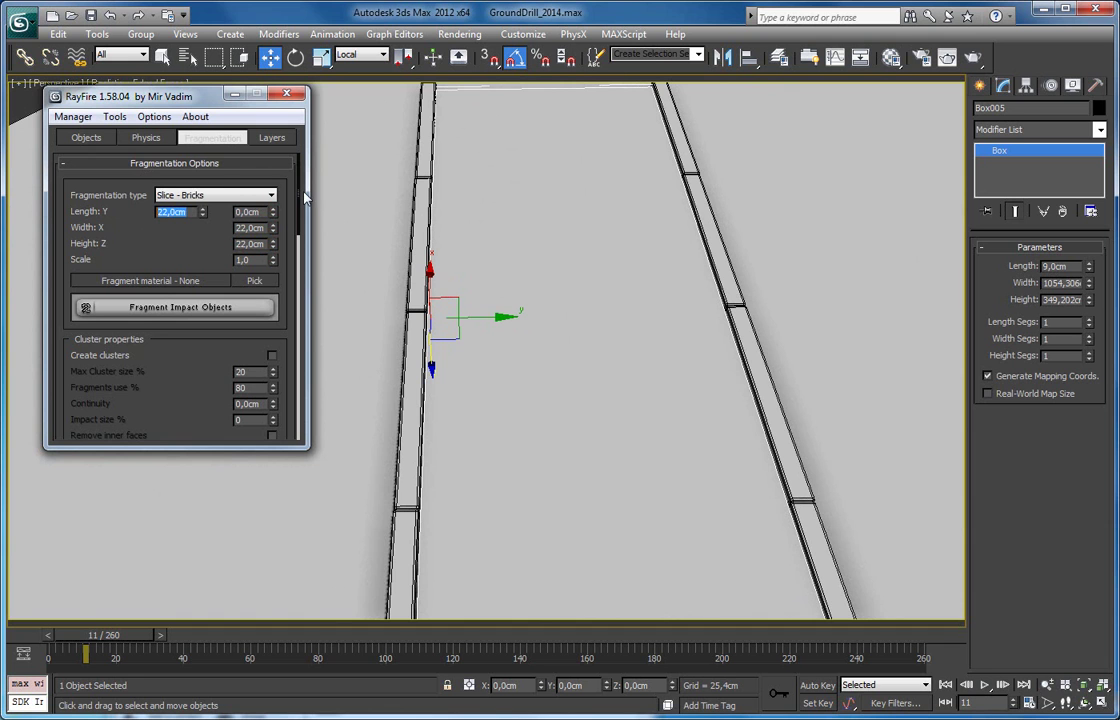
type("30")
middle_click_drag(647, 468, 445, 422, "alt")
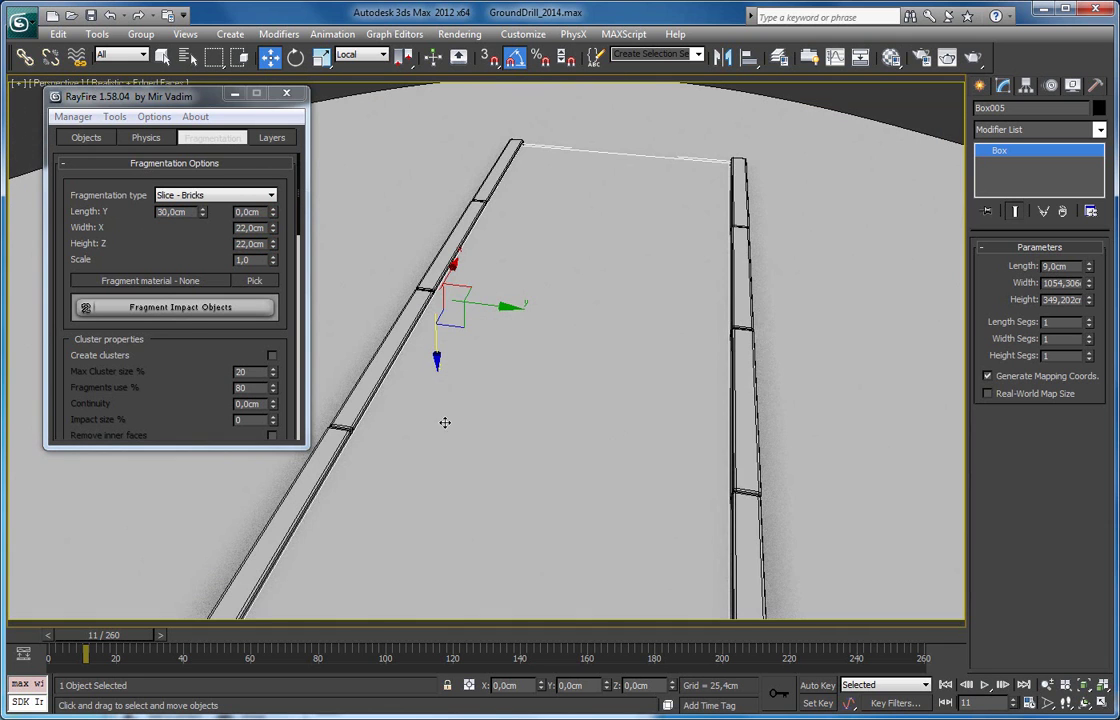
left_click(179, 317)
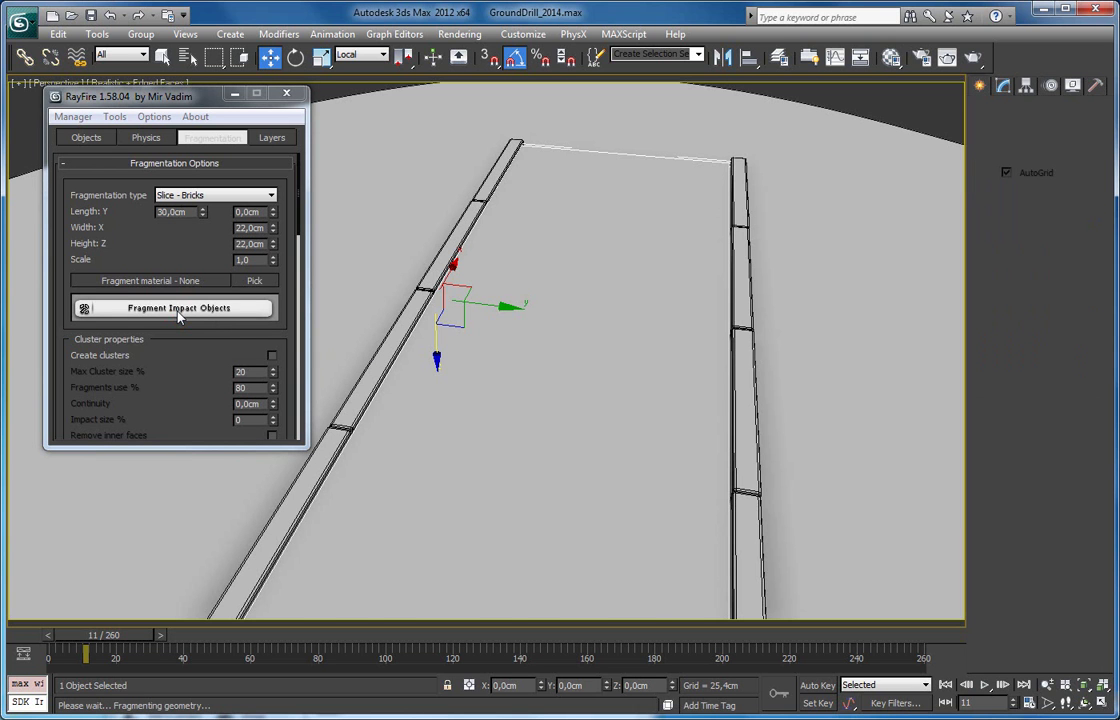
- Select one of the brick fragments and set the transform coordinate system to Local
left_click(508, 406)
middle_click_drag(508, 406, 508, 456, "alt")
scroll(537, 435, "up", 5)
scroll(538, 450, "down", 6)
scroll(582, 432, "up", 6)
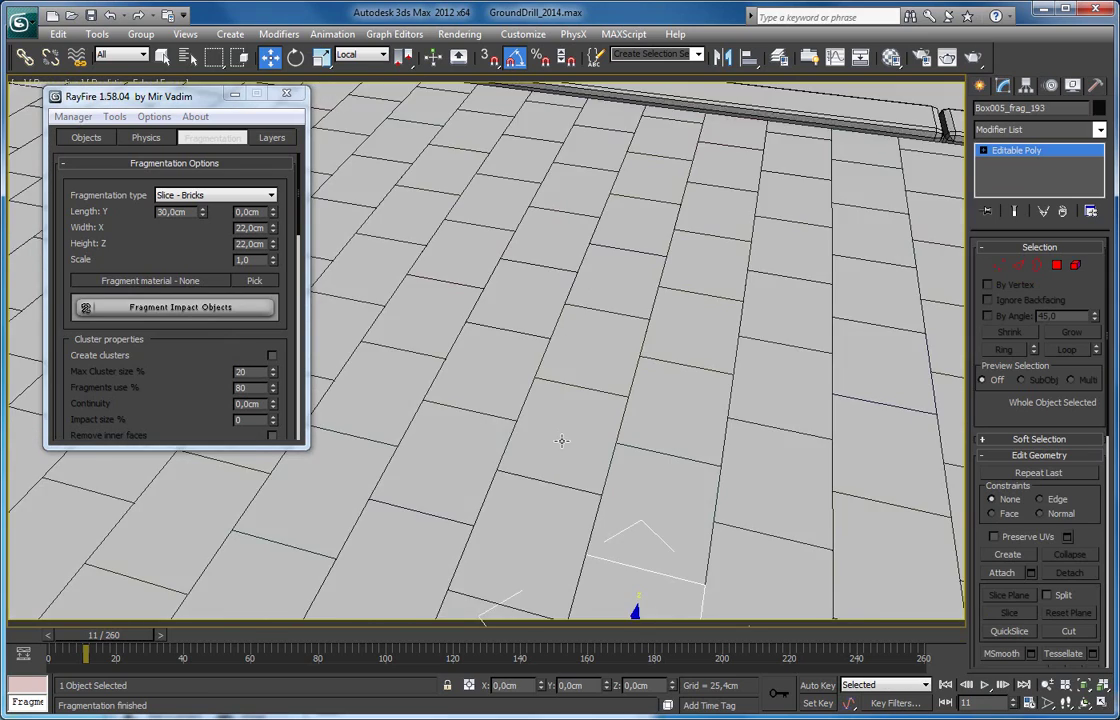
scroll(572, 360, "down", 5)
right_click(531, 426)
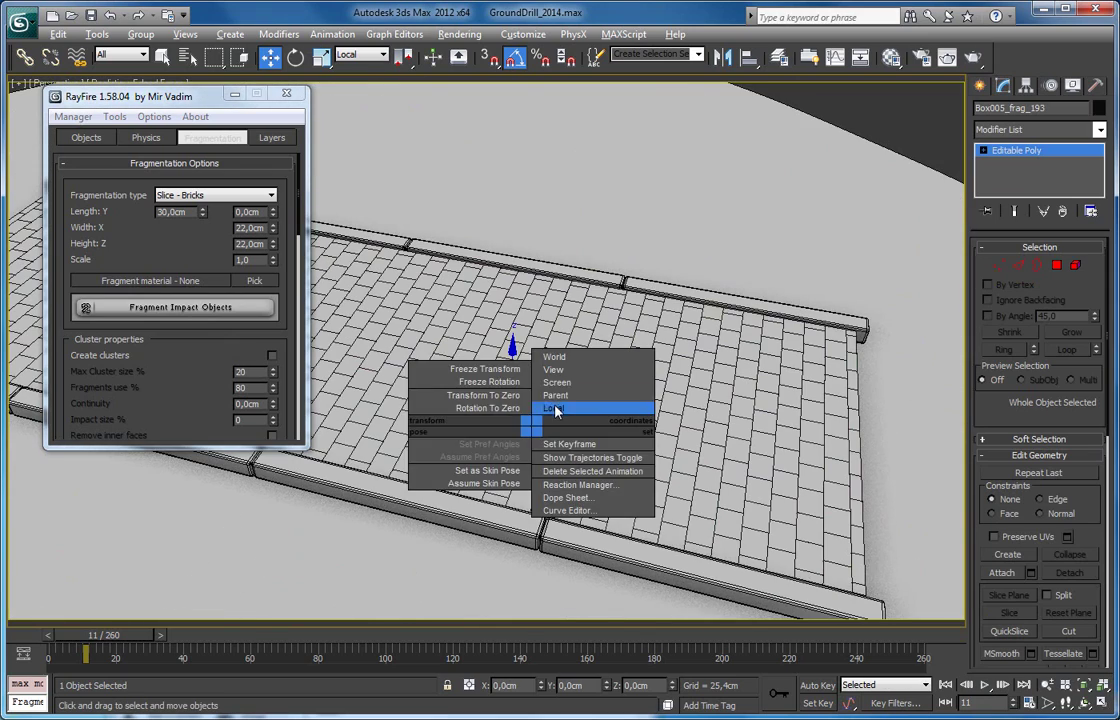
left_click(557, 410)
- Select all the brick fragments held in RayFire's dynamic/impact objects list
middle_click_drag(346, 428, 461, 404)
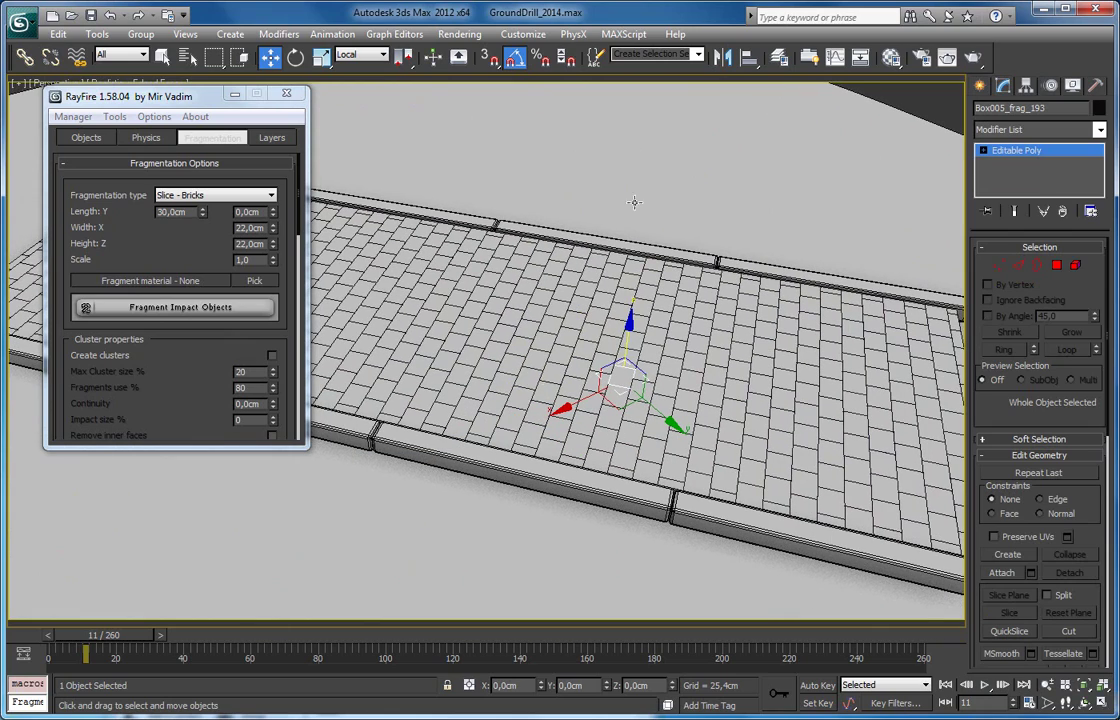
middle_click_drag(588, 321, 615, 258, "alt")
left_click(615, 371)
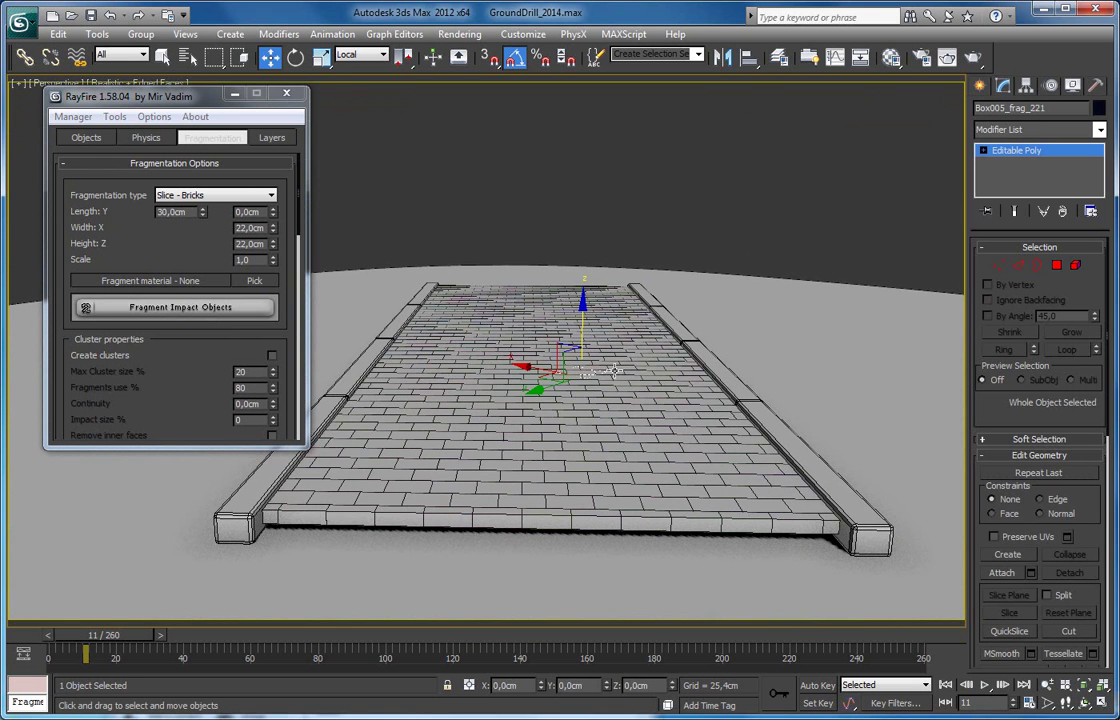
key("ctrl+a")
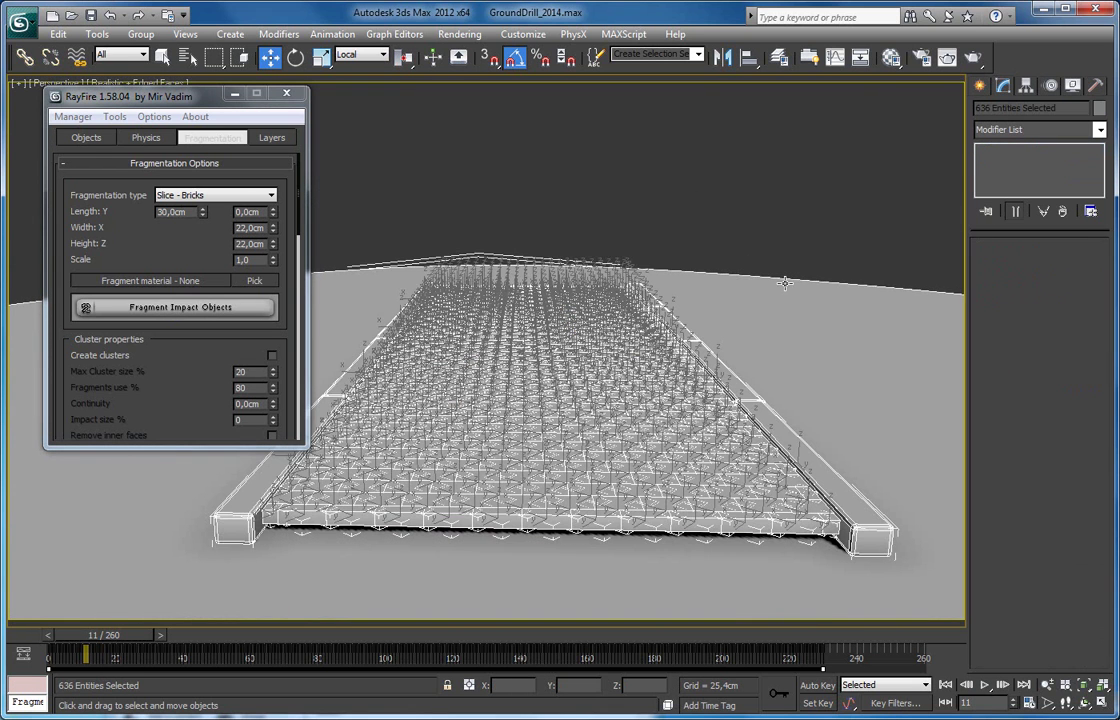
left_click(726, 226)
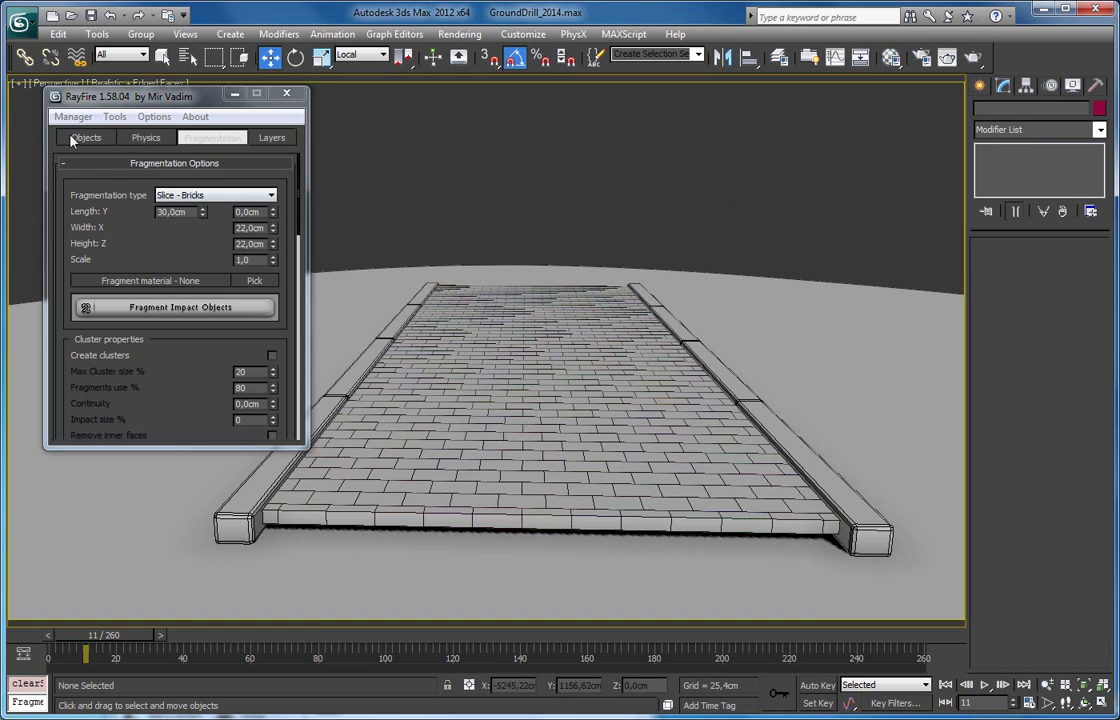
left_click(86, 137)
left_click(253, 181)
left_click(230, 258)
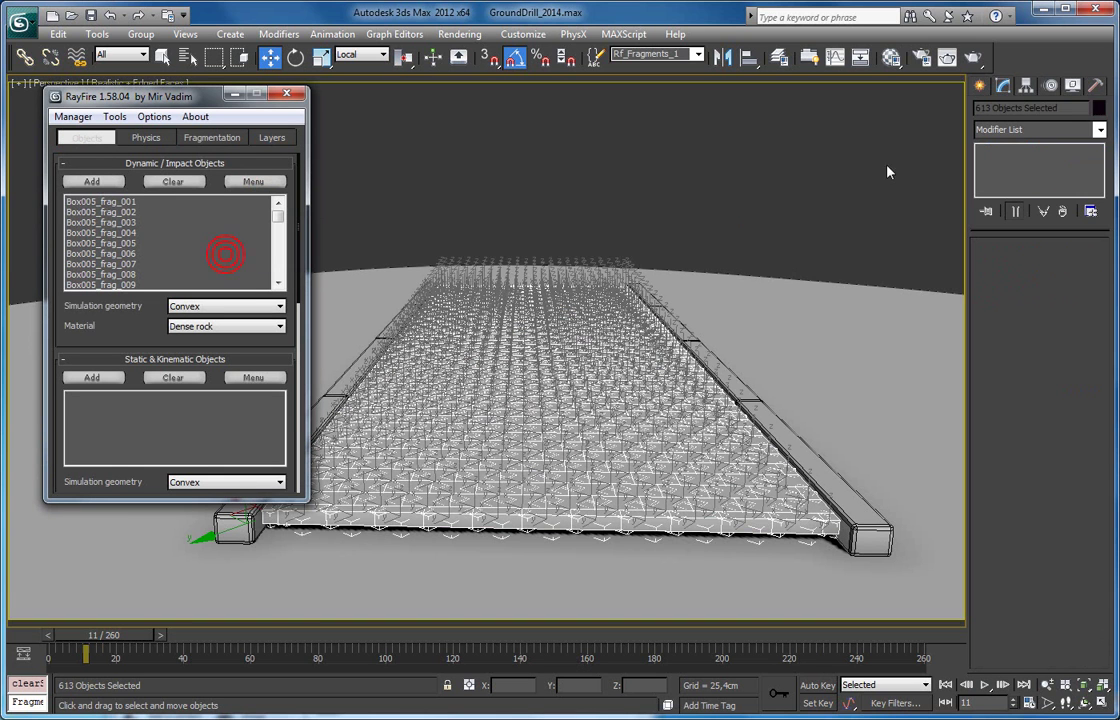
- Apply an Edit Poly modifier to all selected brick fragments
left_click(1090, 134)
scroll(1065, 333, "down", 4)
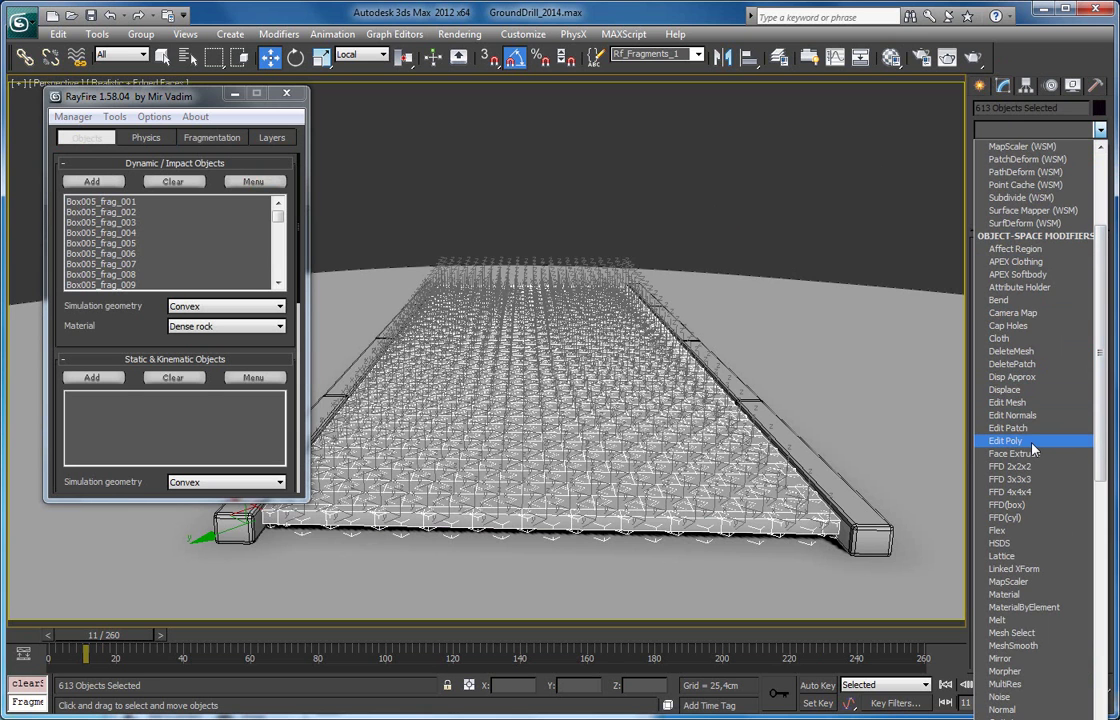
left_click(1032, 445)
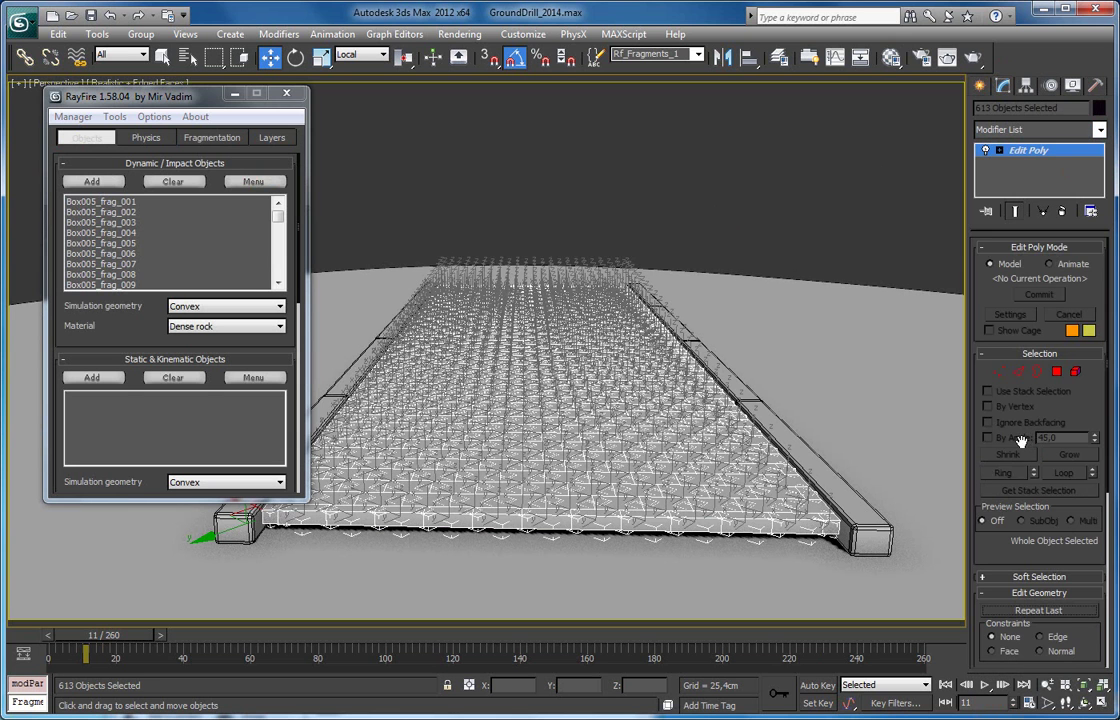
- Chamfer all edges of the brick fragments by about 2.05 cm with 2 segments
right_click(779, 316)
left_click_drag(979, 490, 975, 380)
left_click(1031, 577)
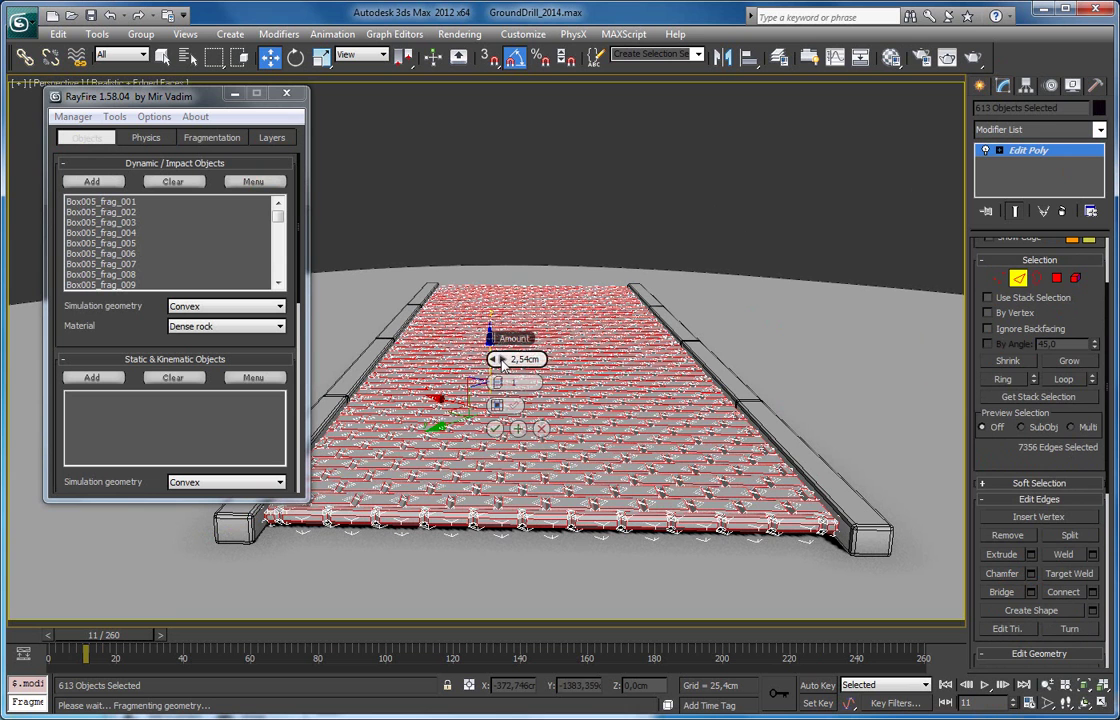
mouse_move(490, 358)
left_mouse_down()
mouse_move(497, 378)
mouse_move(497, 355)
left_mouse_up()
scroll(520, 486, "up", 5)
scroll(507, 474, "down", 4)
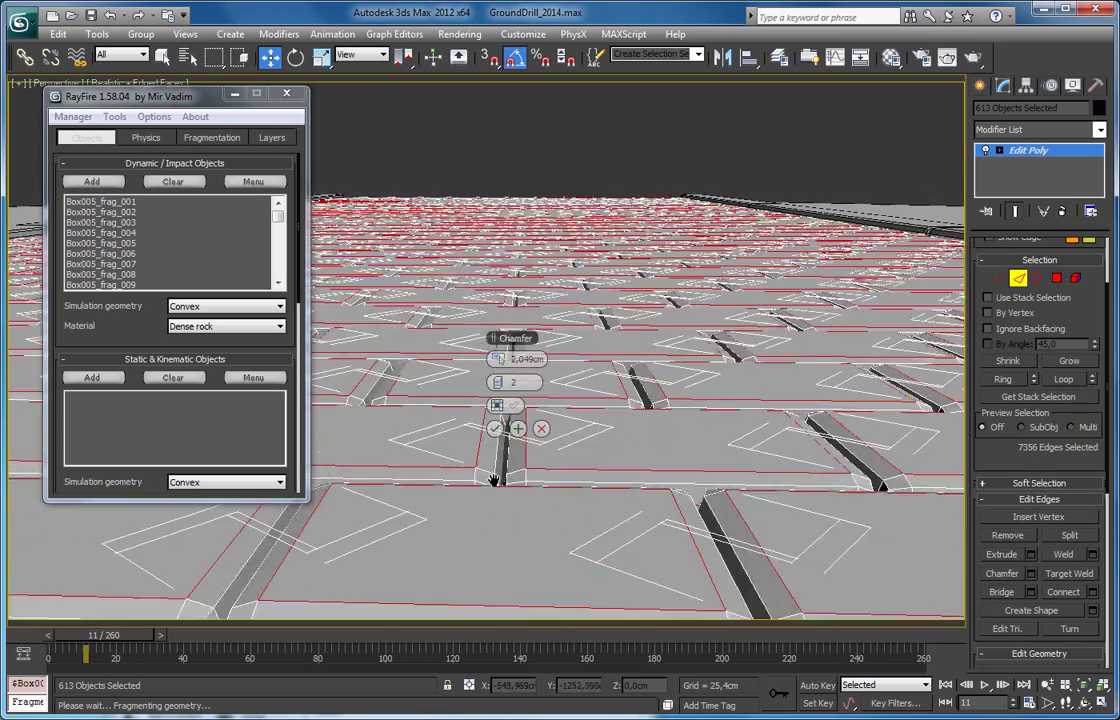
left_click(494, 428)
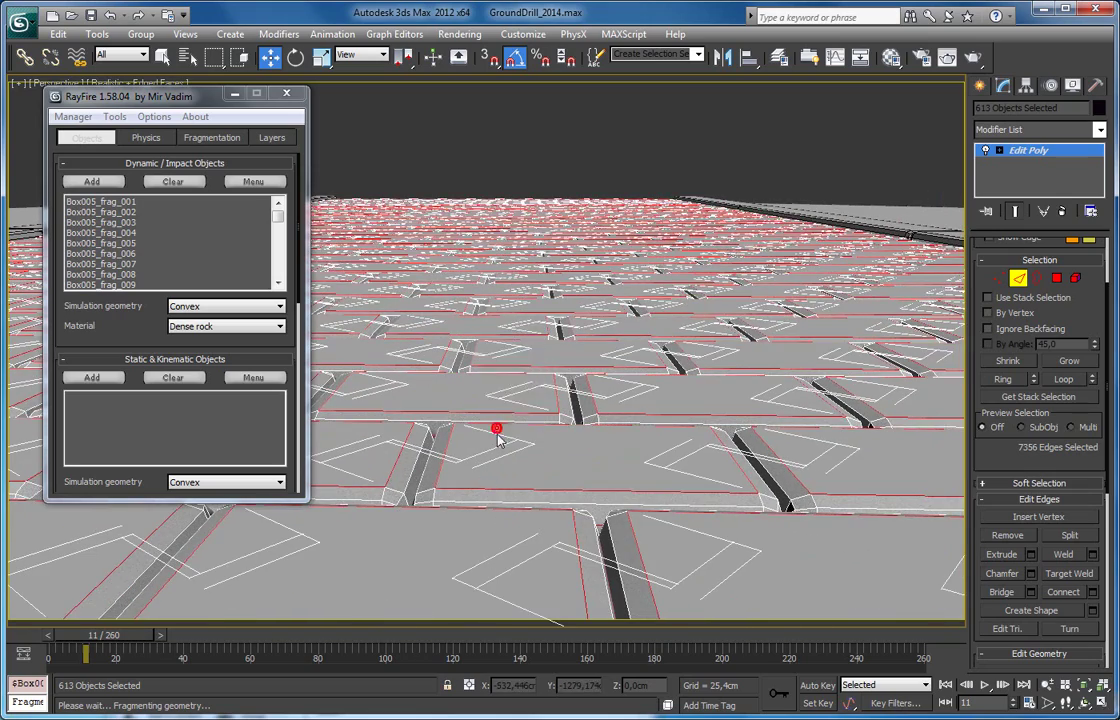
- Finish edge editing, deselect the bricks and display the scene without edged faces
left_click(1017, 279)
left_click(630, 137)
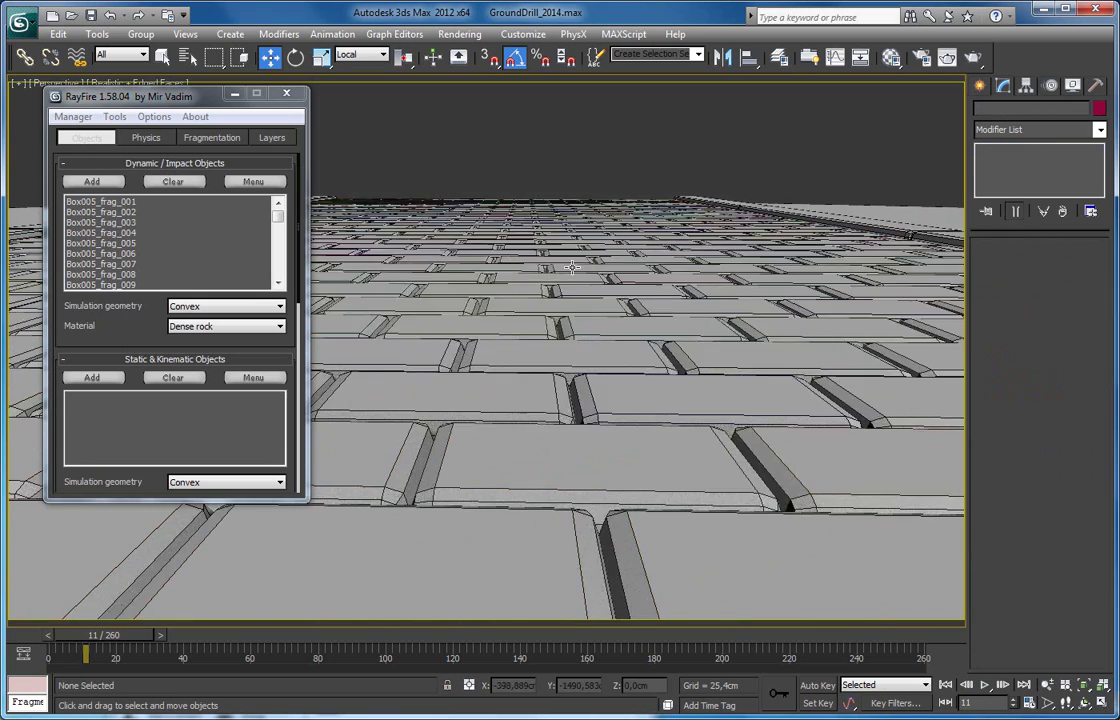
scroll(517, 316, "down", 8)
middle_click_drag(517, 316, 460, 222, "alt")
key("F4")
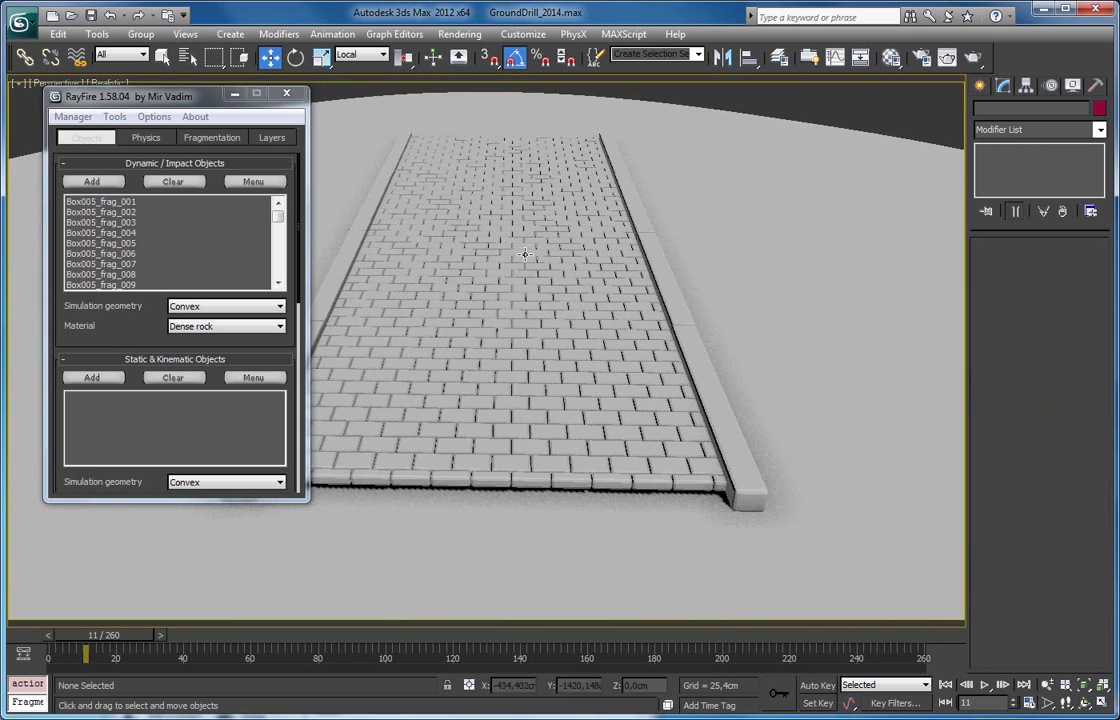
- Send all brick fragments from the Dynamic/Impact Objects list to the Sleeping Objects list
left_click(253, 181)
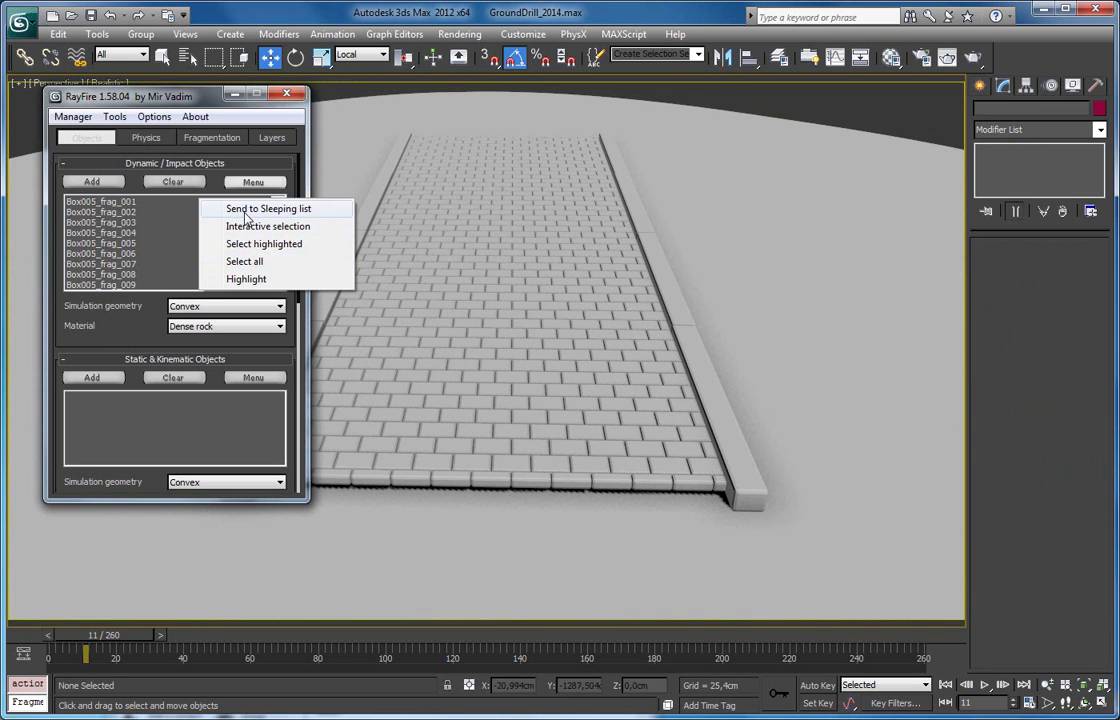
left_click(243, 209)
left_click_drag(110, 333, 81, 143)
left_click_drag(106, 281, 71, 168)
- Display the scene in wireframe and select all the curb boxes along both sides of the brick paving
middle_click_drag(480, 310, 499, 366, "alt")
key("F3")
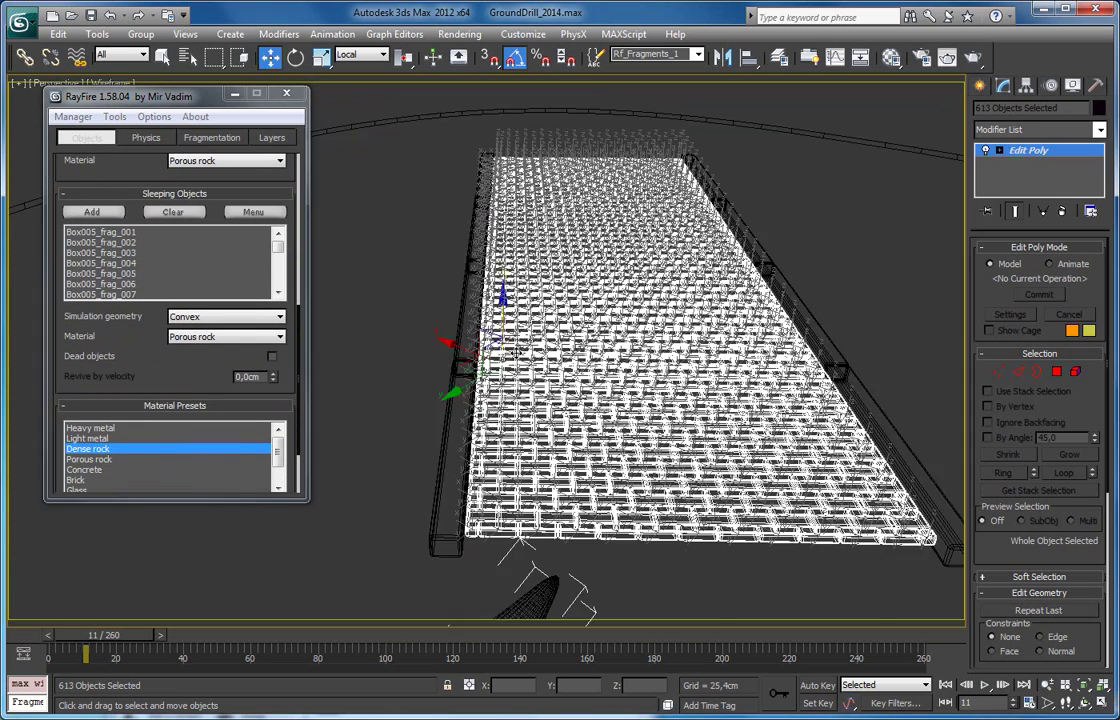
left_click(441, 216)
left_click(478, 190)
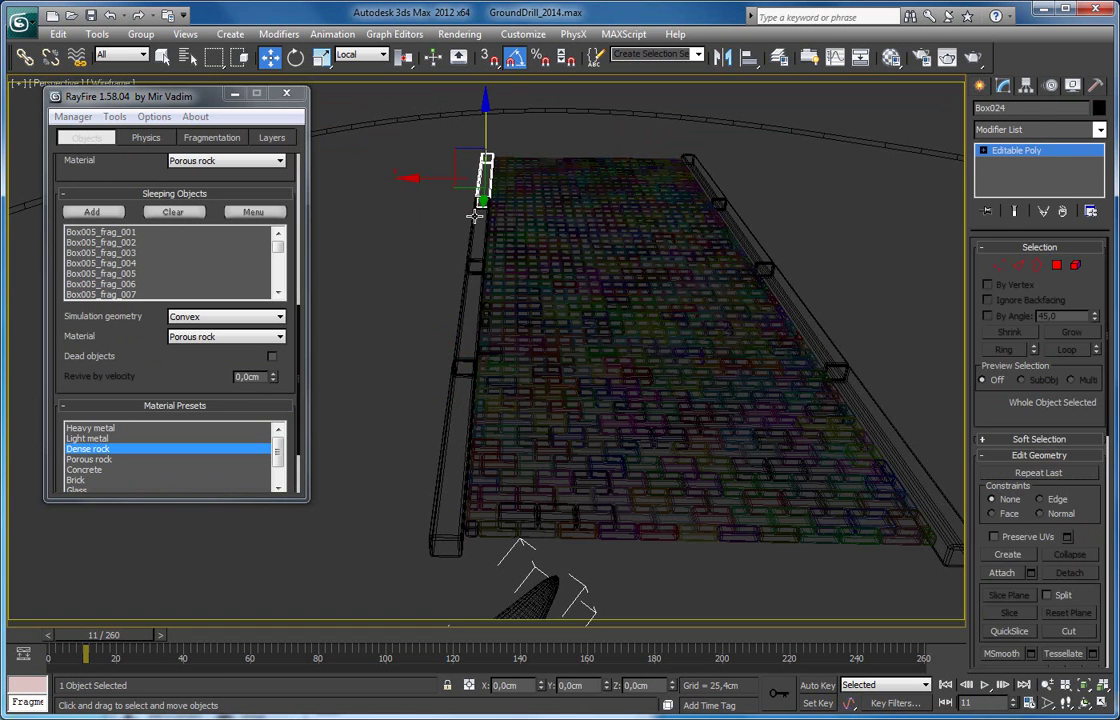
left_click(475, 216, "ctrl")
left_click(455, 380, "ctrl")
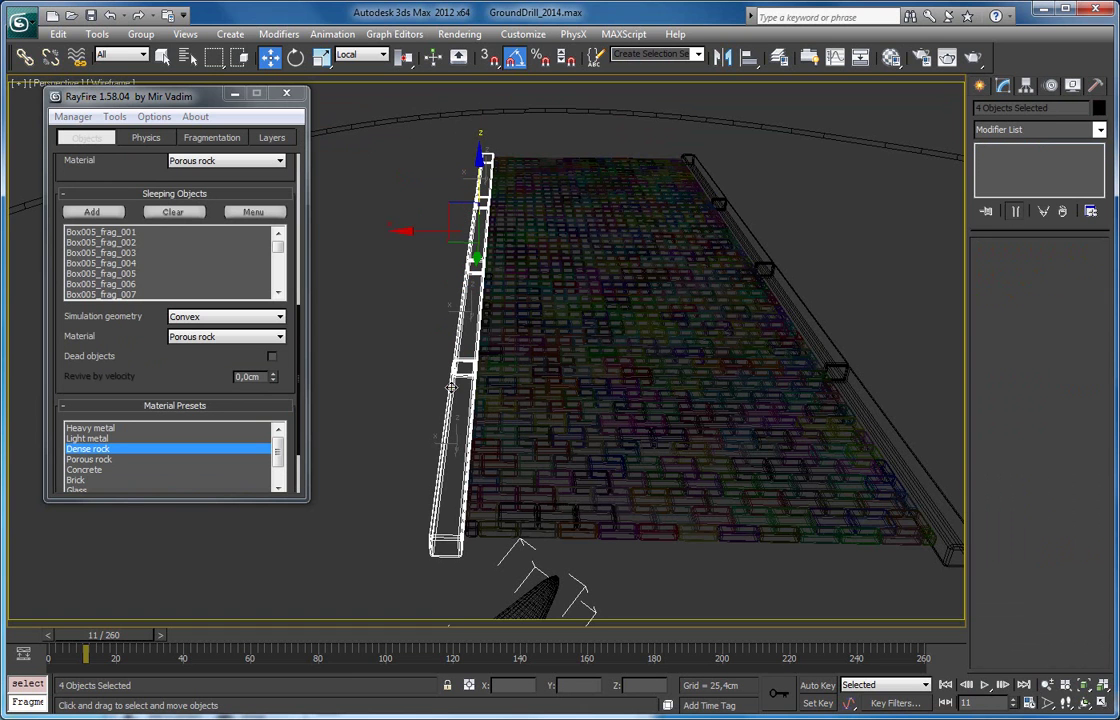
left_click(700, 183, "ctrl")
left_click(737, 225, "ctrl")
left_click(783, 280, "ctrl")
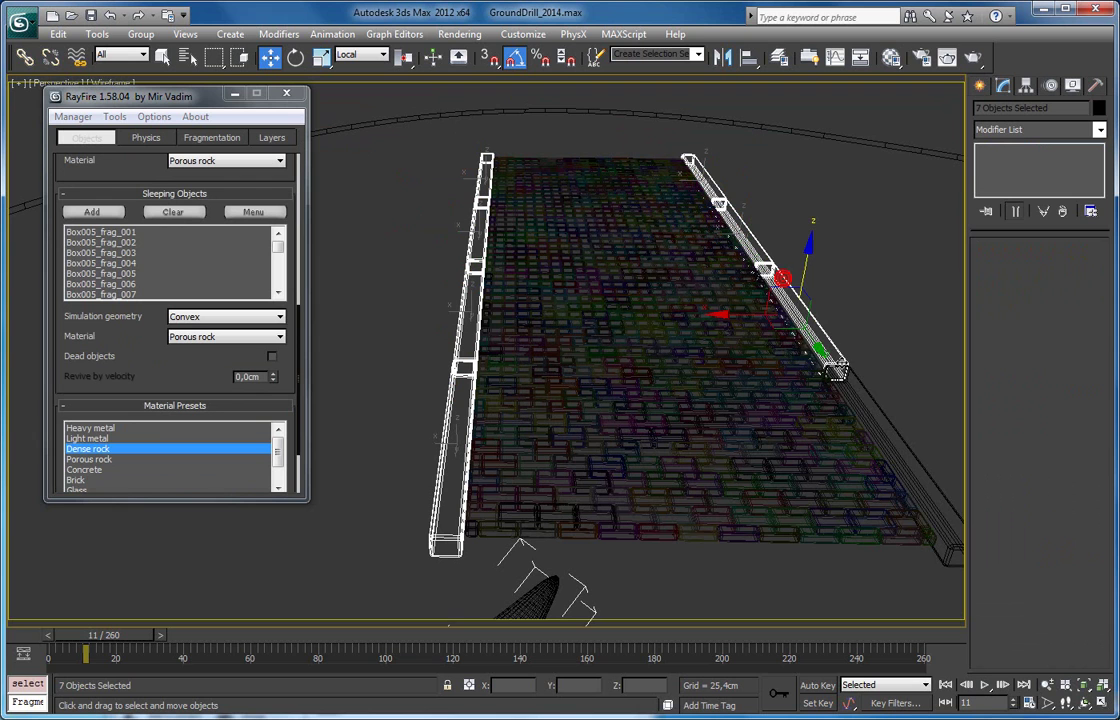
left_click(859, 380, "ctrl")
- Include the drill cone and the round ground in the selection and add everything to the Static & Kinematic Objects list
left_click(532, 598, "ctrl")
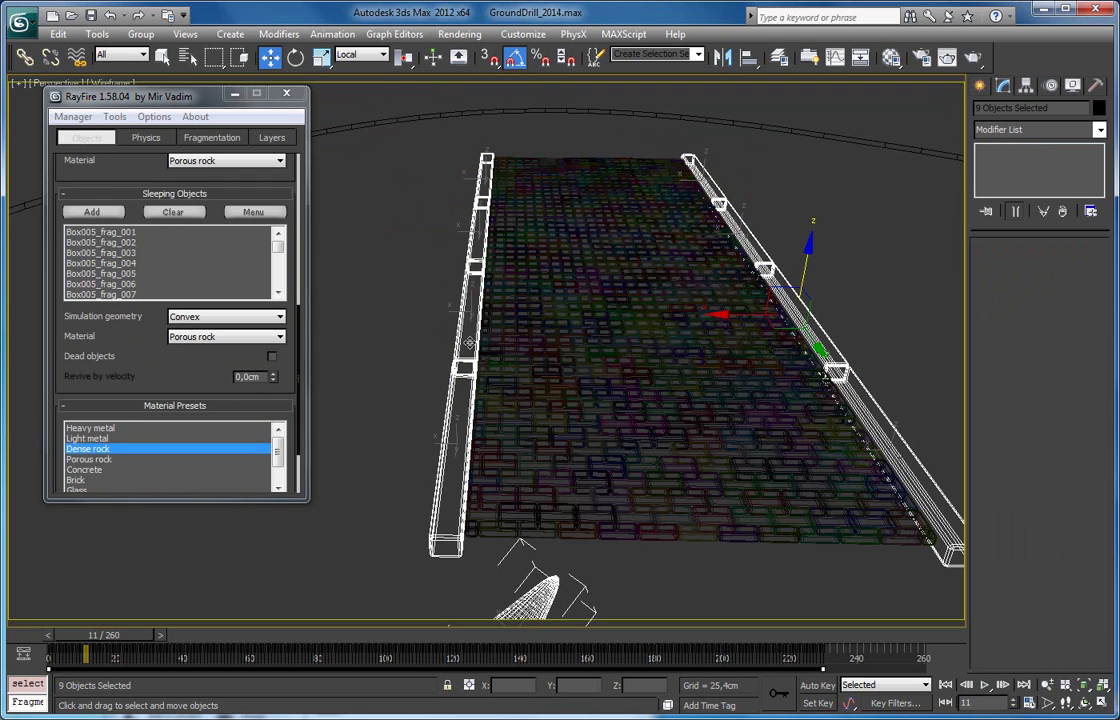
left_click(368, 127, "ctrl")
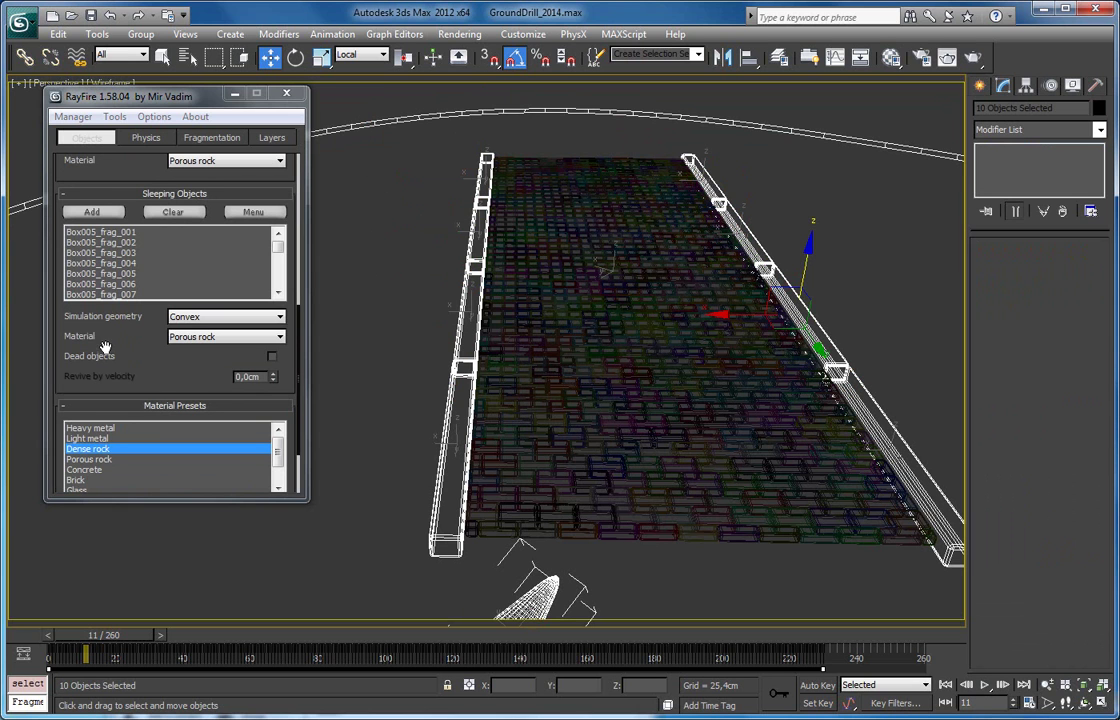
scroll(105, 348, "up", 5)
left_click_drag(88, 340, 91, 371)
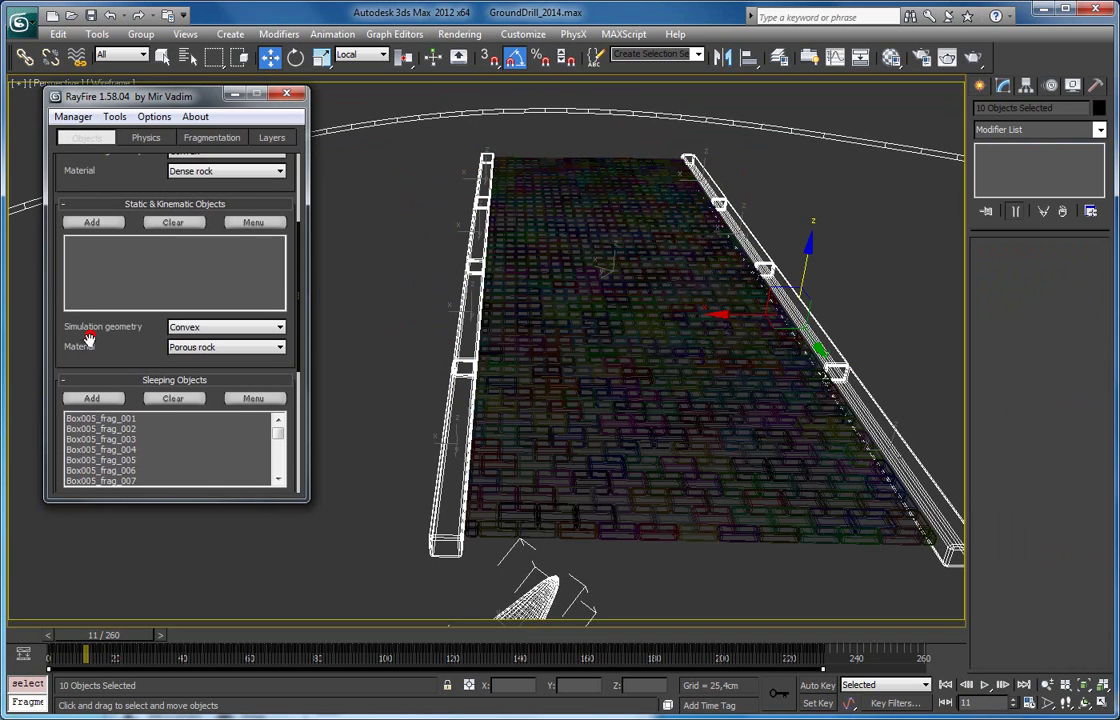
left_click(91, 223)
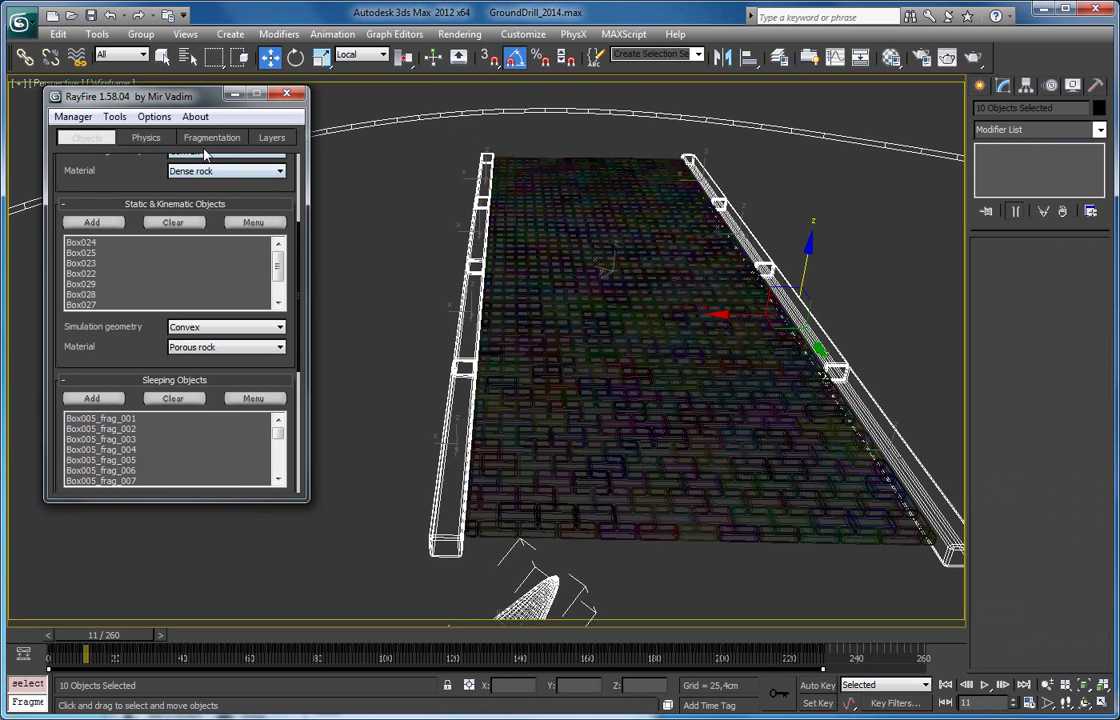
- Compare the drill's position beneath the bricks at about frame 31 with the start frame in RayFire's physical options
left_click(152, 140)
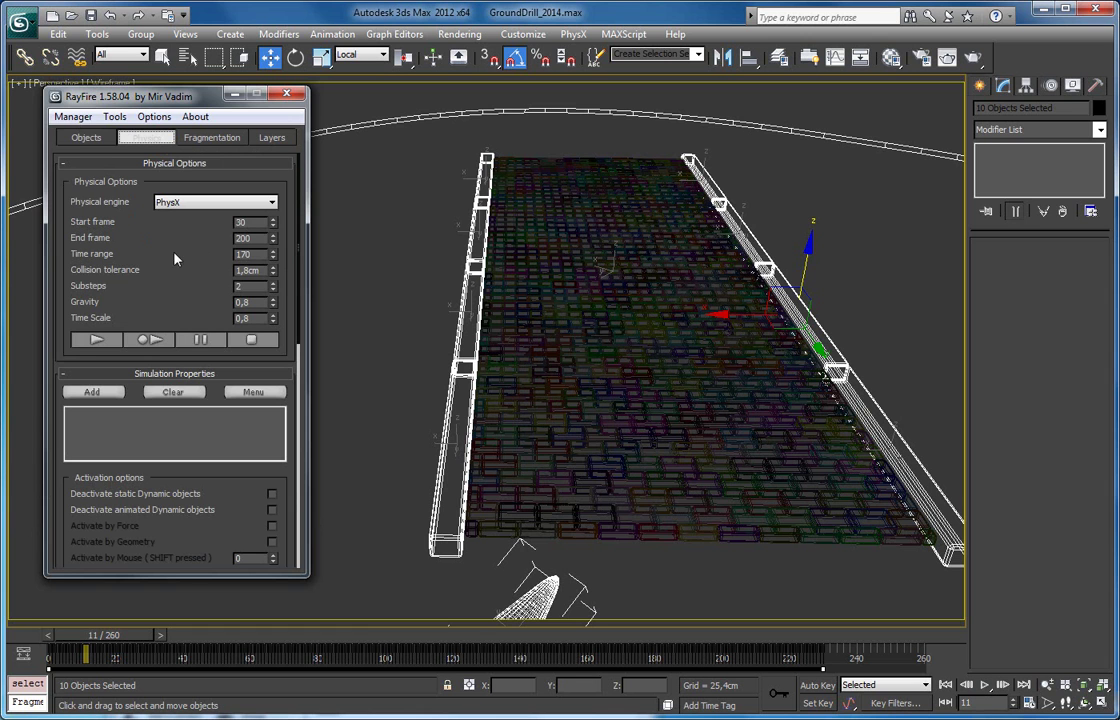
middle_click_drag(575, 425, 463, 290, "alt")
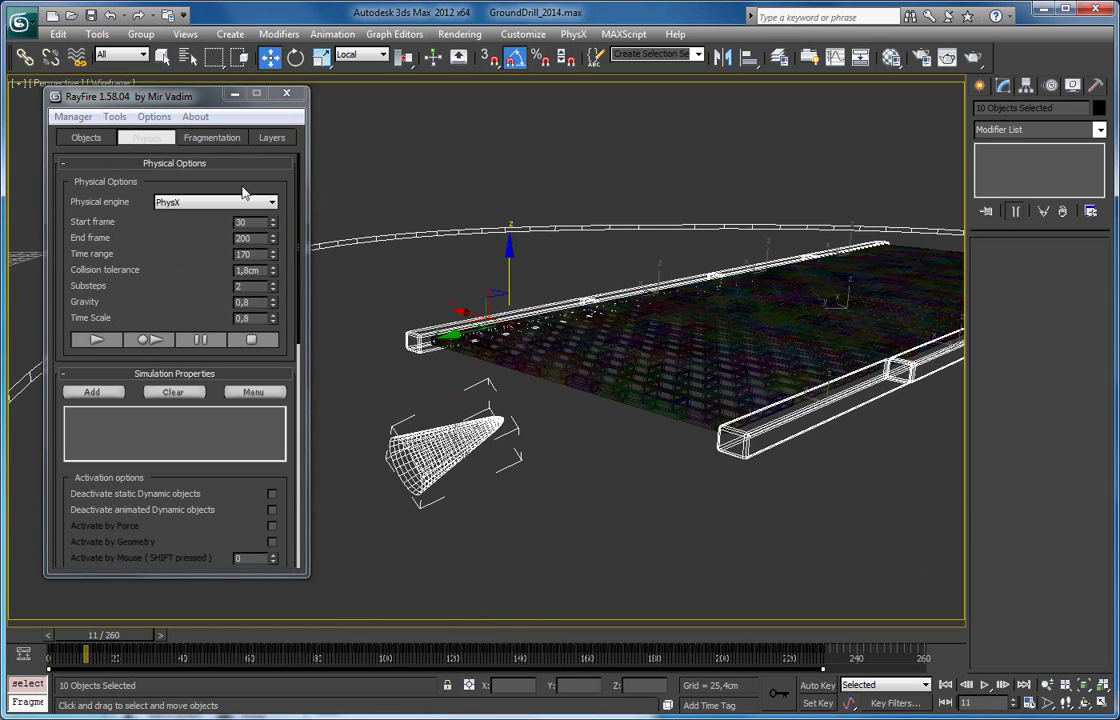
left_click(250, 222)
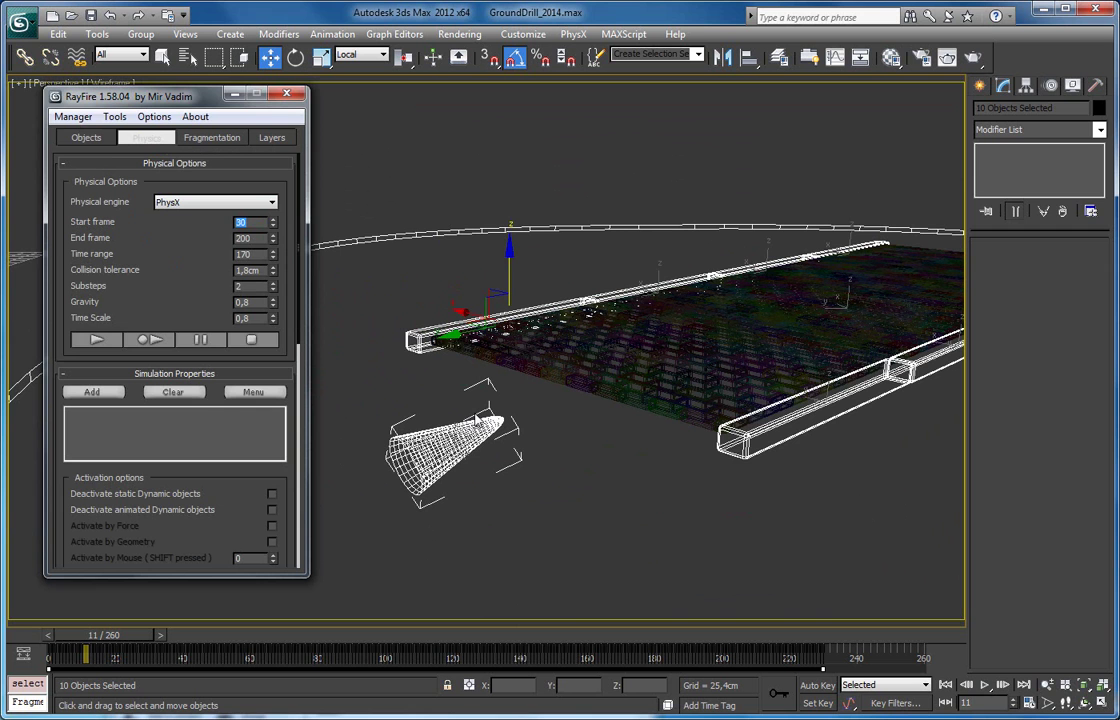
middle_click(561, 209)
middle_click_drag(616, 386, 483, 373, "alt")
left_click_drag(116, 637, 183, 636)
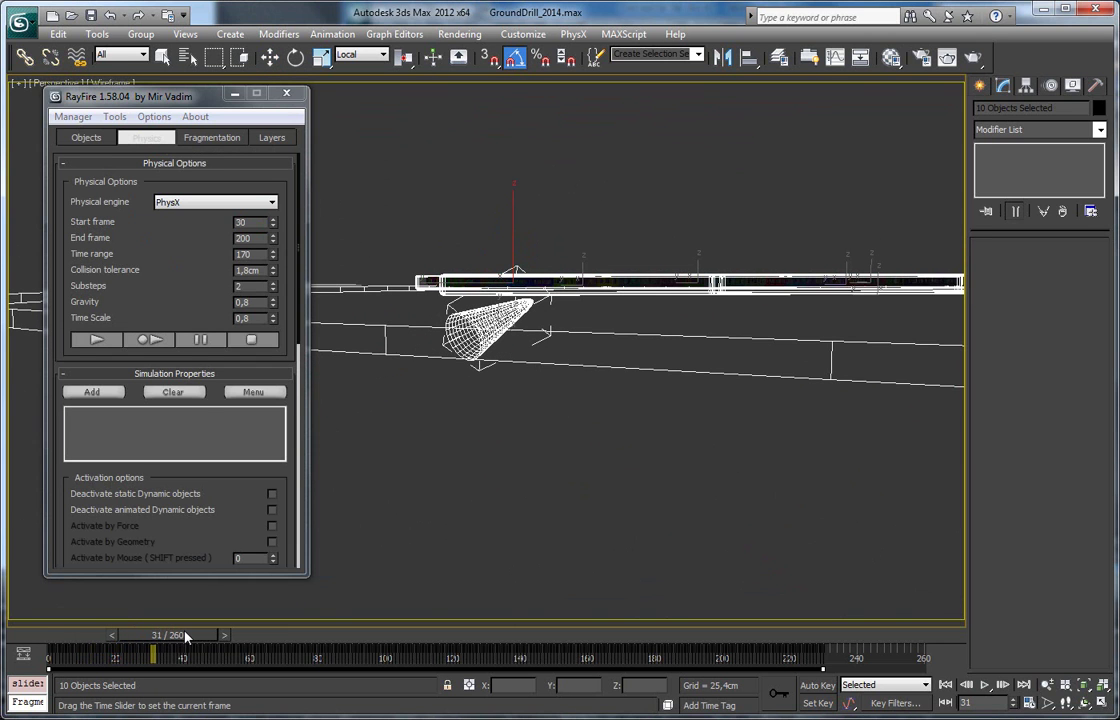
key("w")
left_click(263, 222)
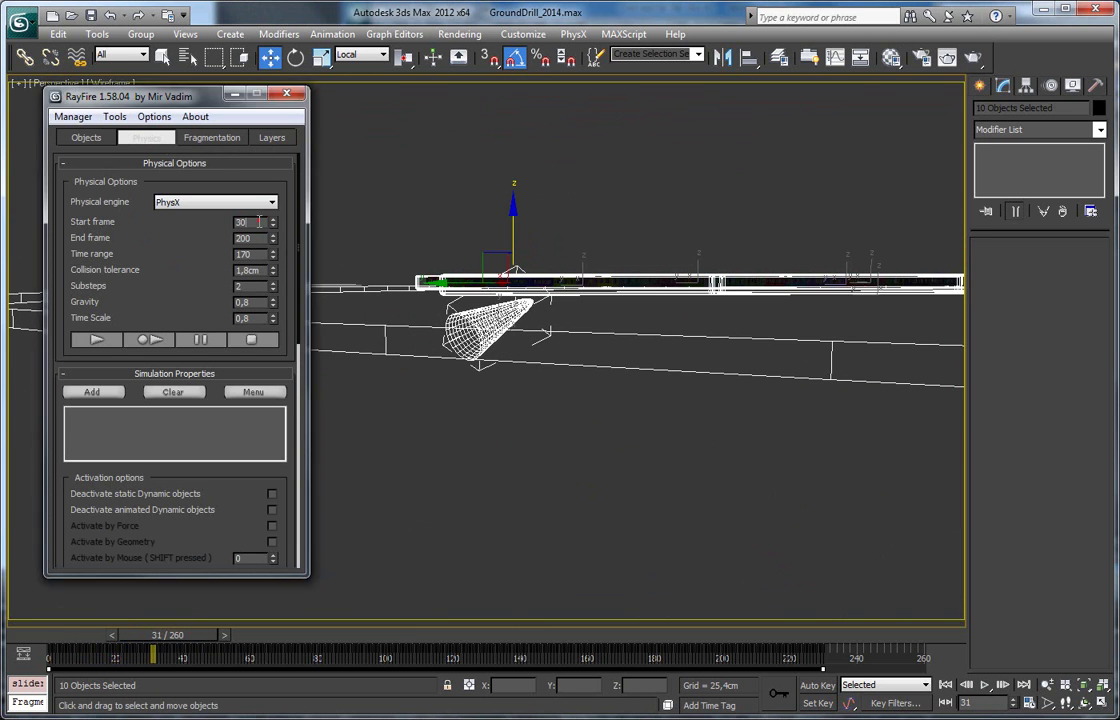
middle_click_drag(395, 255, 388, 347, "alt")
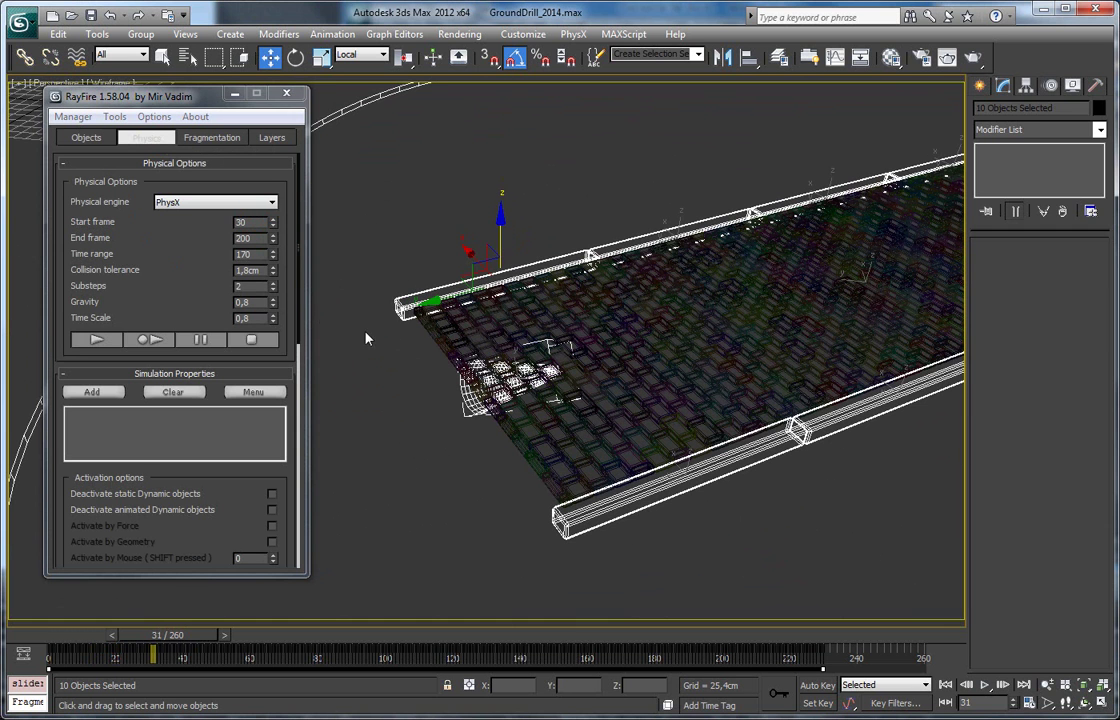
- Examine the gaps between the bricks in shaded display and set the simulation's collision tolerance to 0,0 cm
left_click_drag(263, 270, 225, 273)
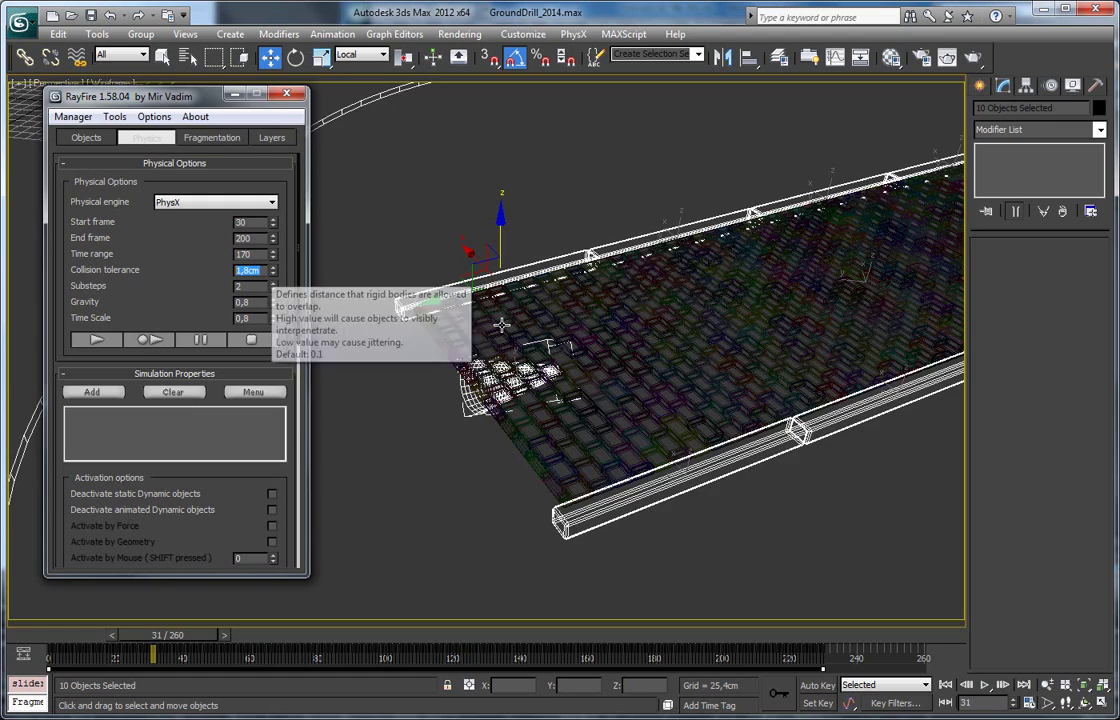
key("F3")
mouse_move(662, 347)
middle_mouse_down()
mouse_move(646, 376)
mouse_move(682, 402)
middle_mouse_up()
left_click(646, 376)
key("z")
scroll(649, 389, "down", 4)
middle_click_drag(604, 333, 617, 352, "alt")
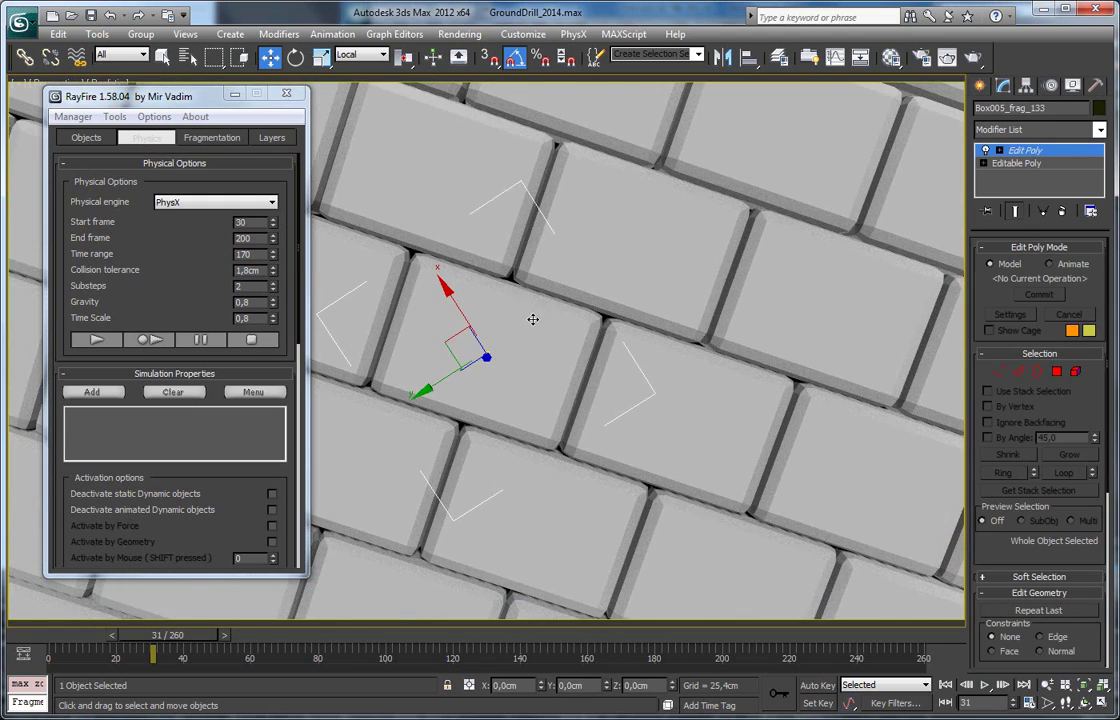
scroll(535, 313, "down", 10)
middle_click_drag(535, 313, 518, 316, "alt")
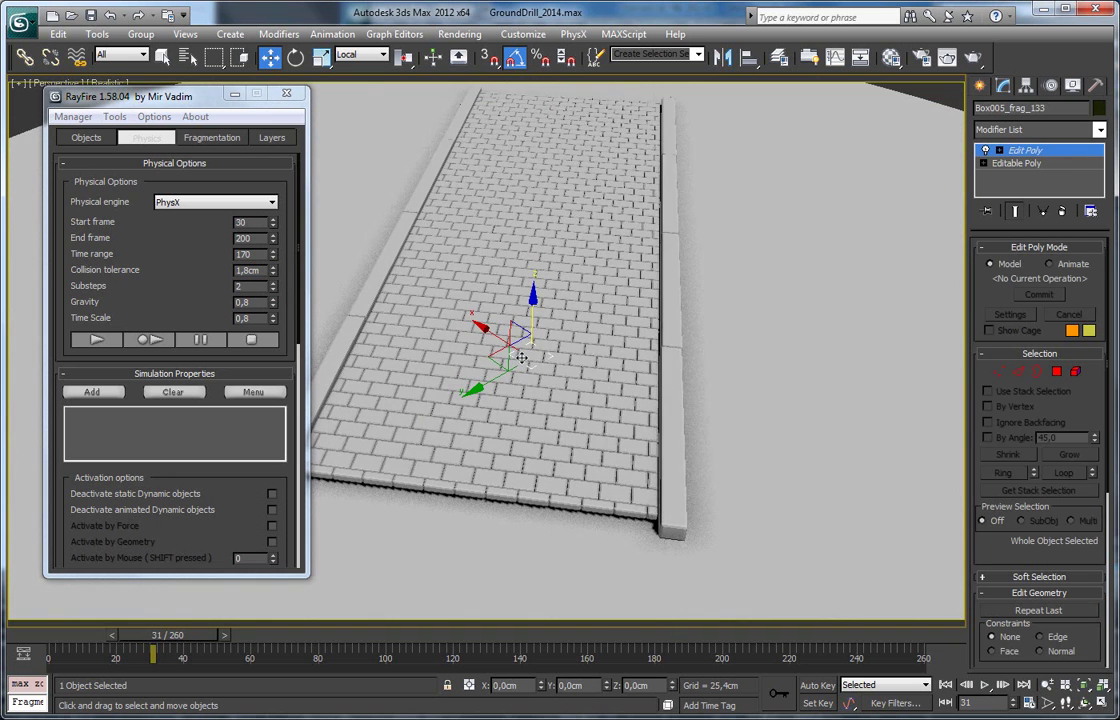
right_click(274, 279)
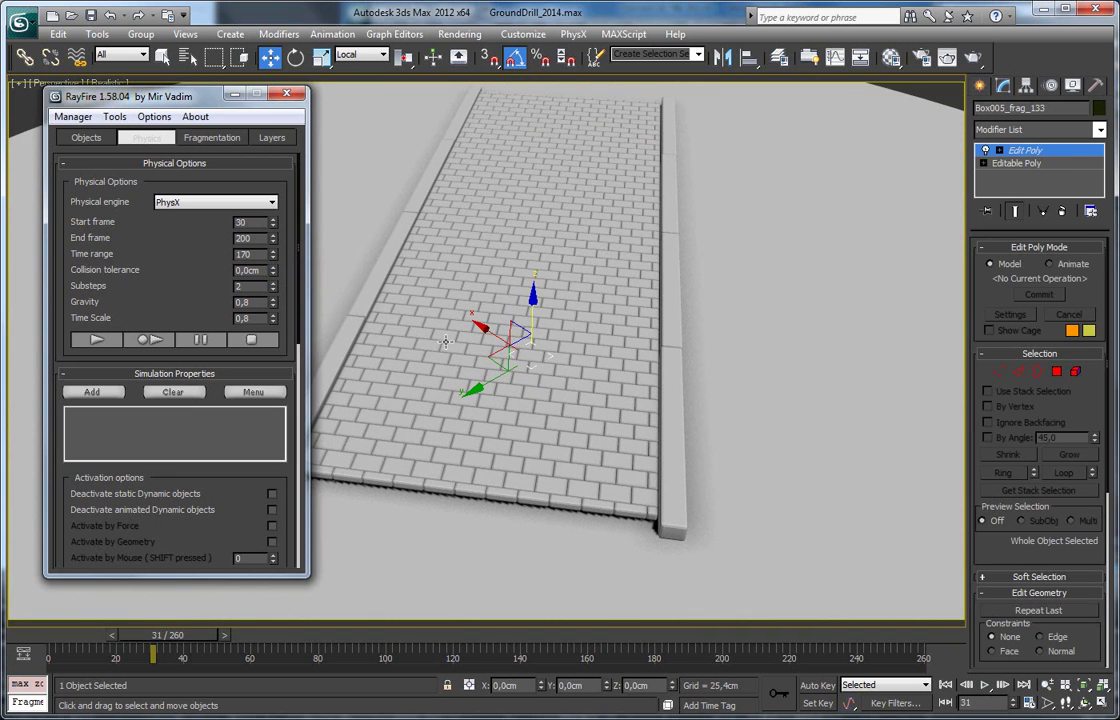
- Set the simulation gravity to 0,7, then preview the brick destruction and stop the preview
middle_click_drag(362, 339, 264, 314, "alt")
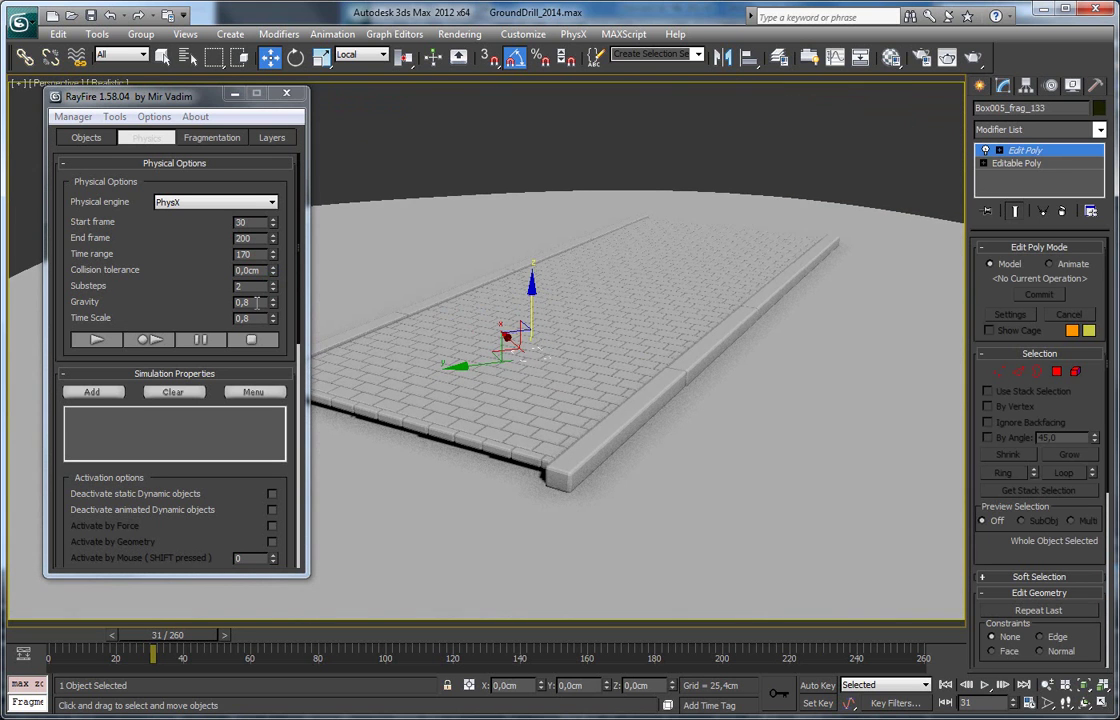
left_click(243, 302)
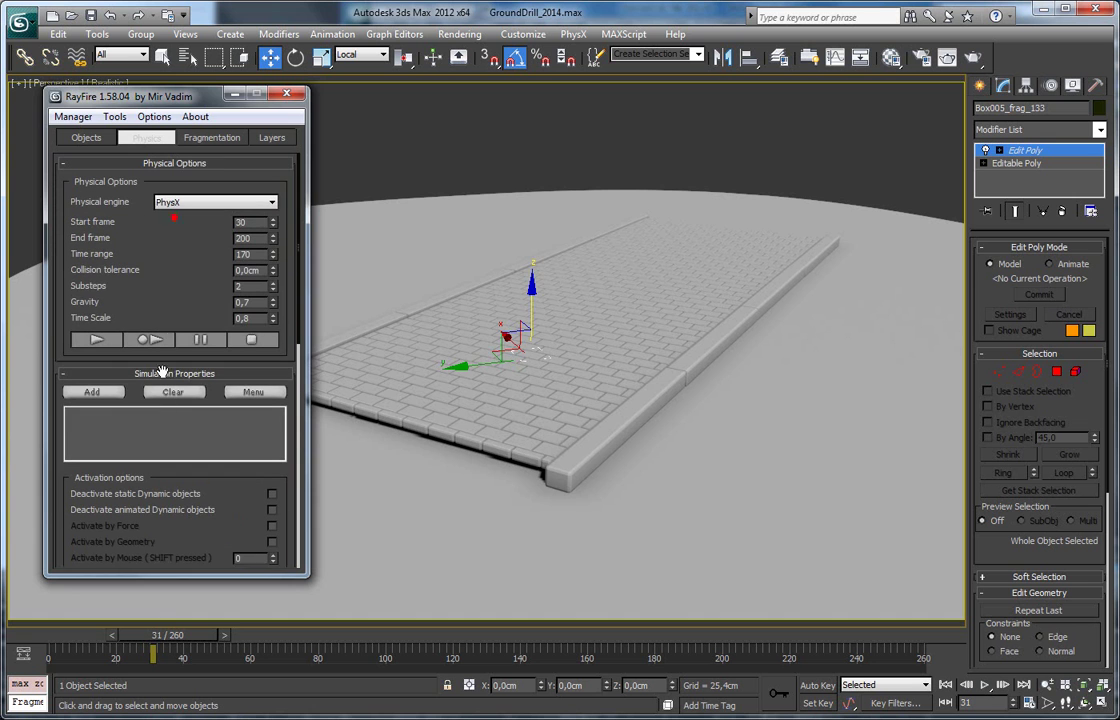
middle_click_drag(634, 385, 717, 402)
middle_click_drag(578, 389, 580, 300, "alt")
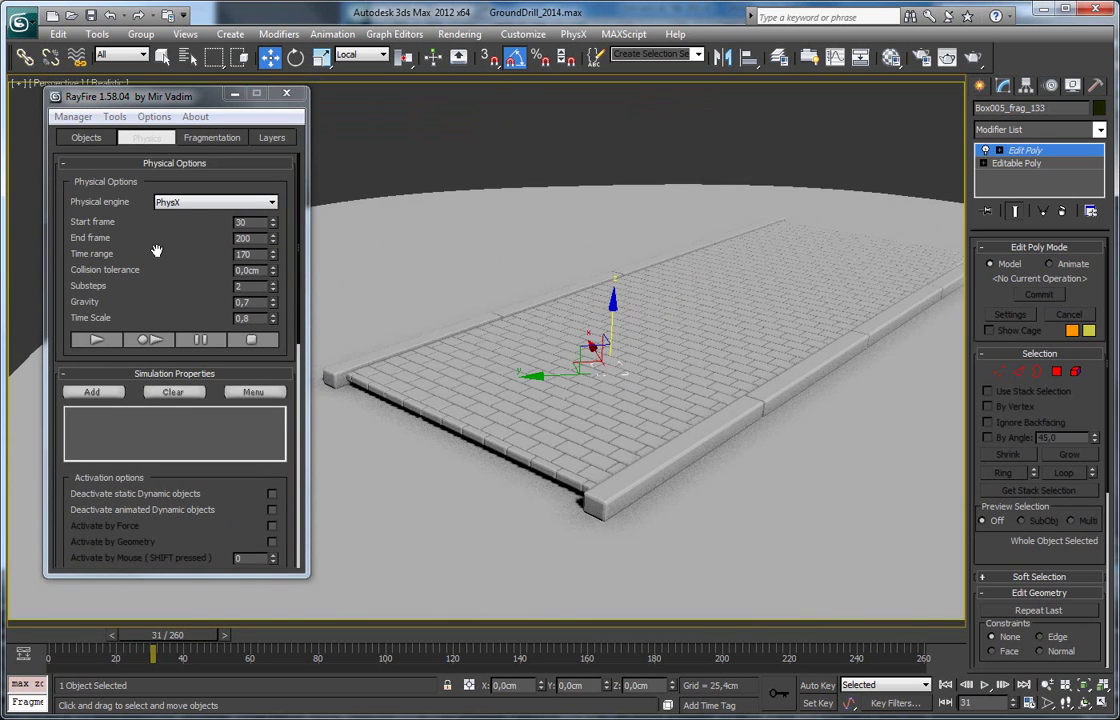
left_click(104, 342)
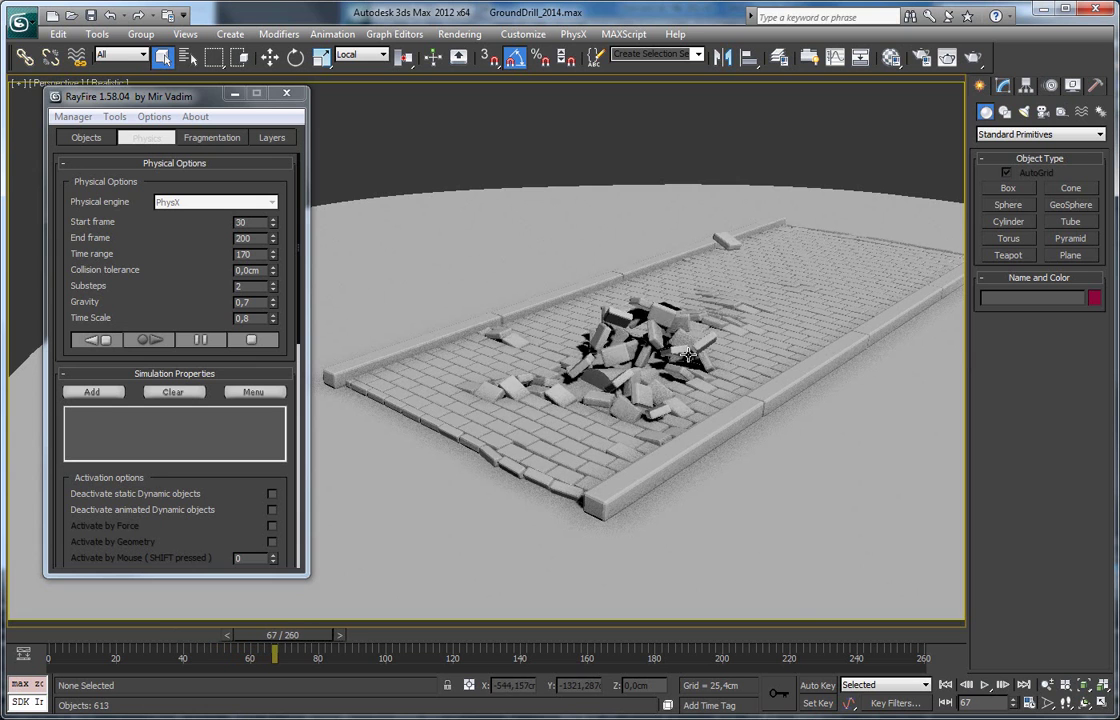
middle_click_drag(710, 365, 683, 391, "alt")
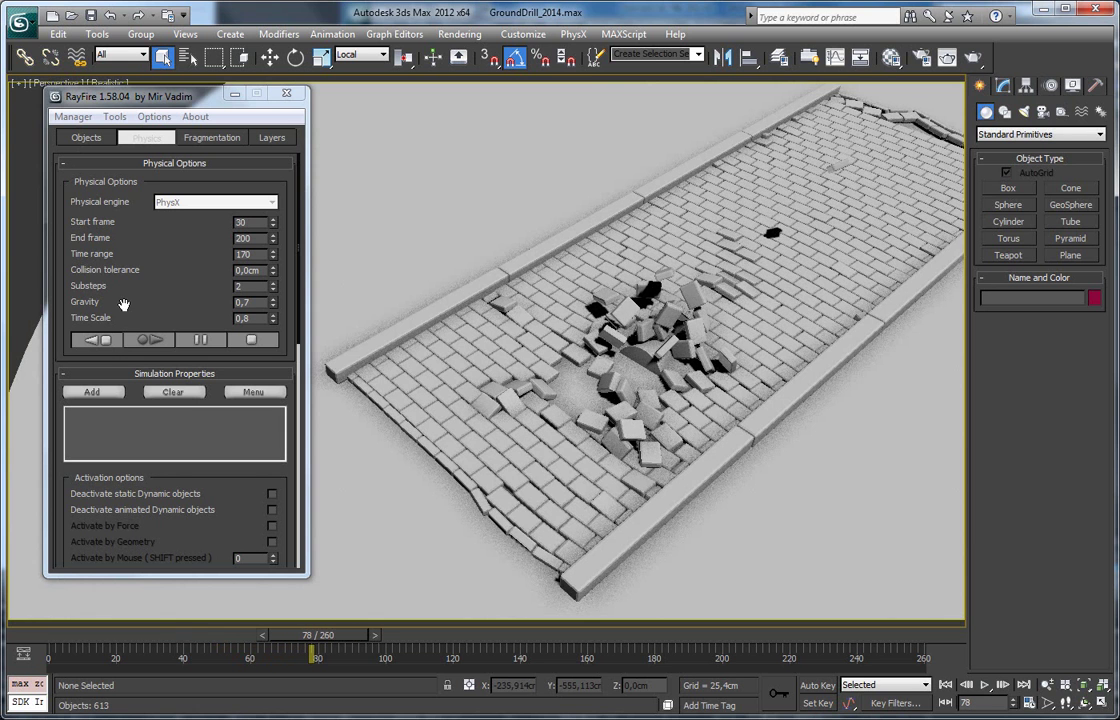
left_click(108, 342)
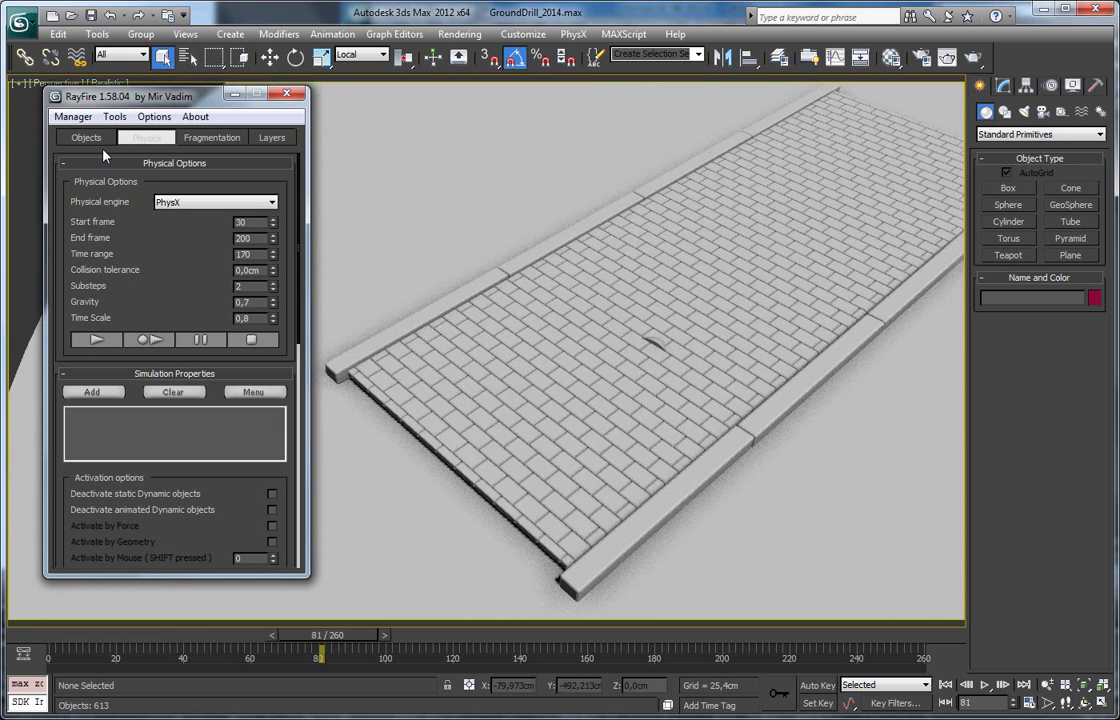
- Enable Dead objects for the brick fragments in the Sleeping Objects list
left_click(89, 137)
left_click_drag(112, 342, 120, 196)
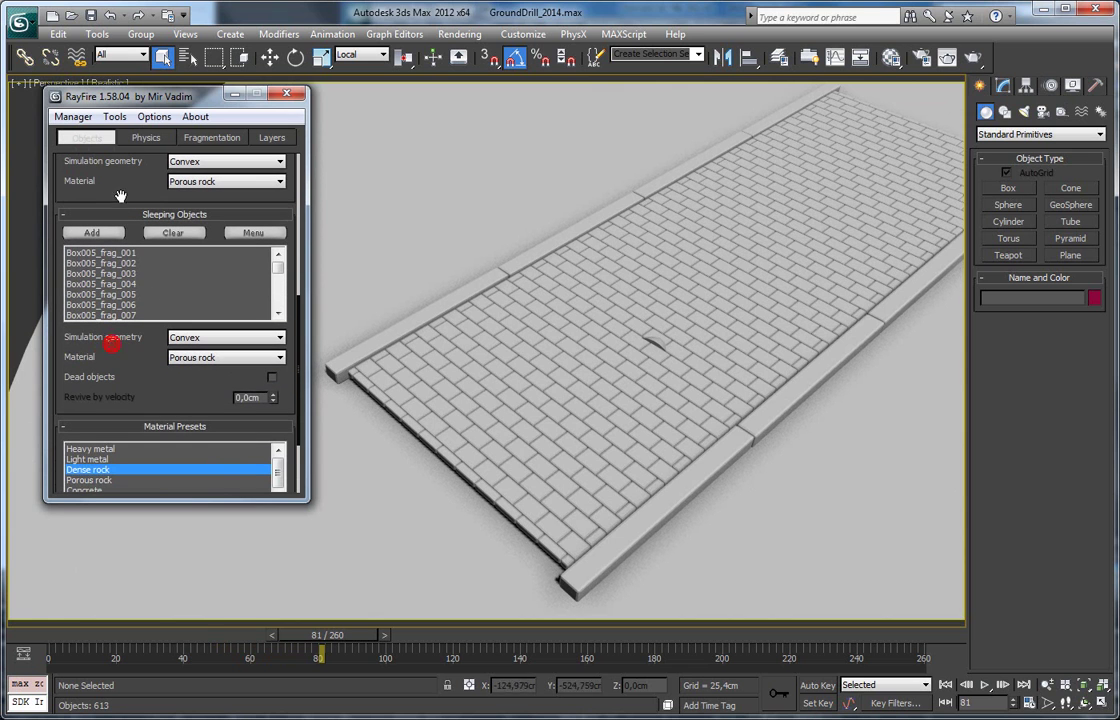
left_click(272, 379)
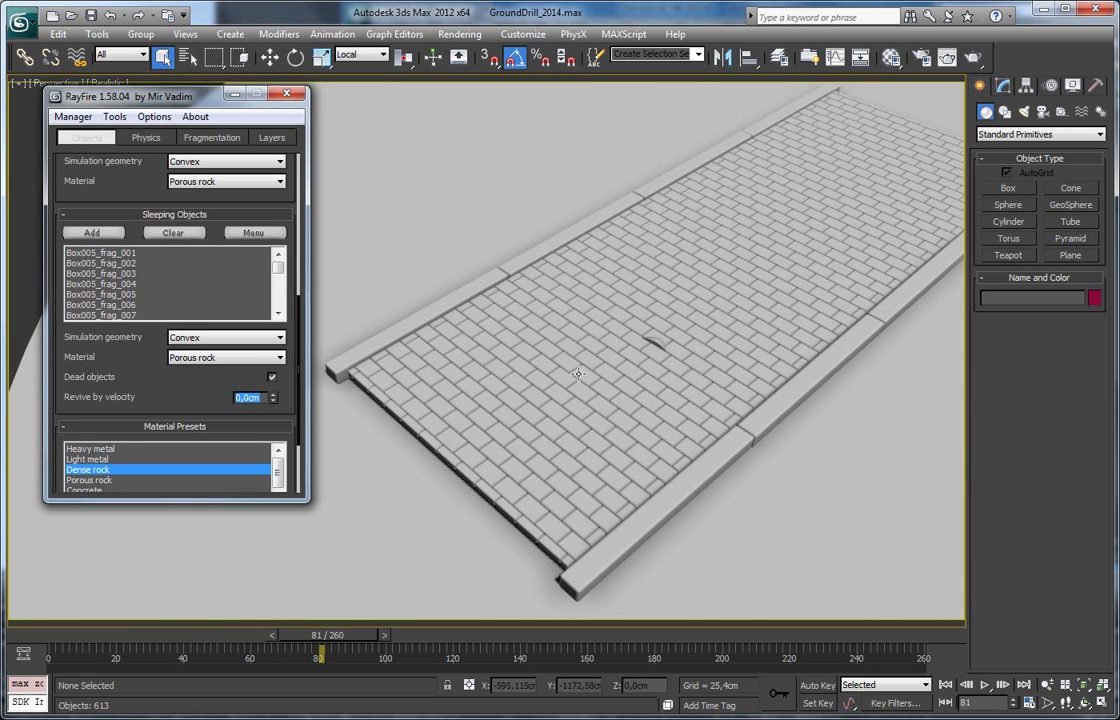
- Preview the PhysX simulation with Dead objects enabled and examine the breaking bricks close up and from above
middle_click_drag(579, 377, 575, 340, "alt")
left_click(141, 140)
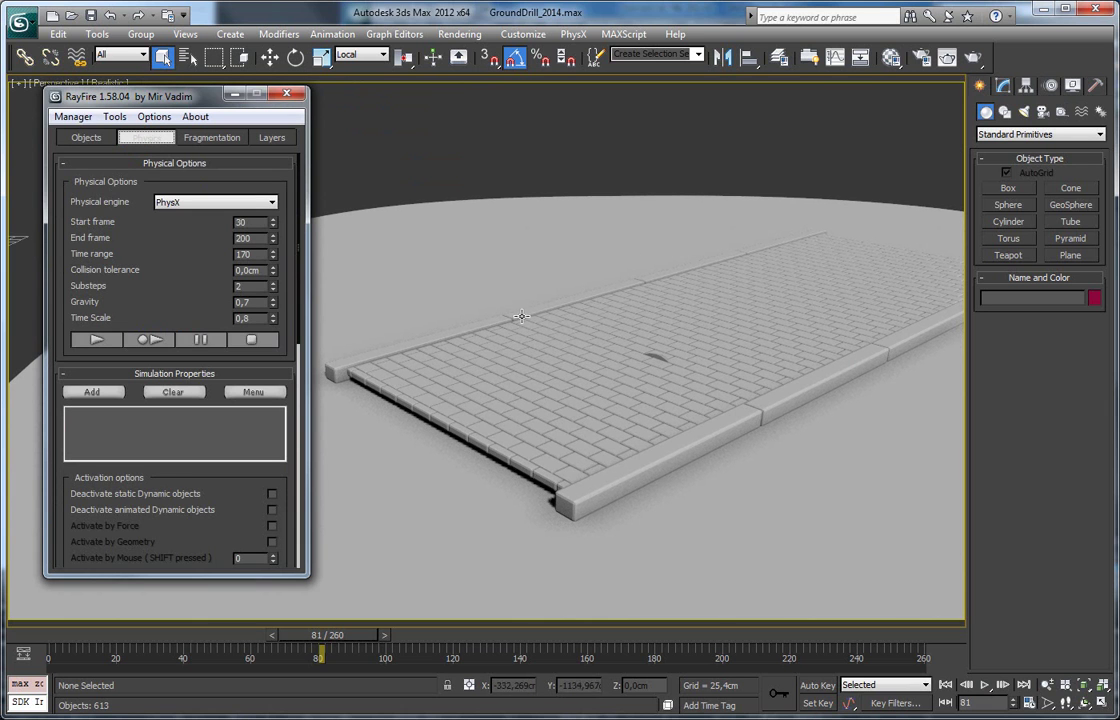
left_click(102, 341)
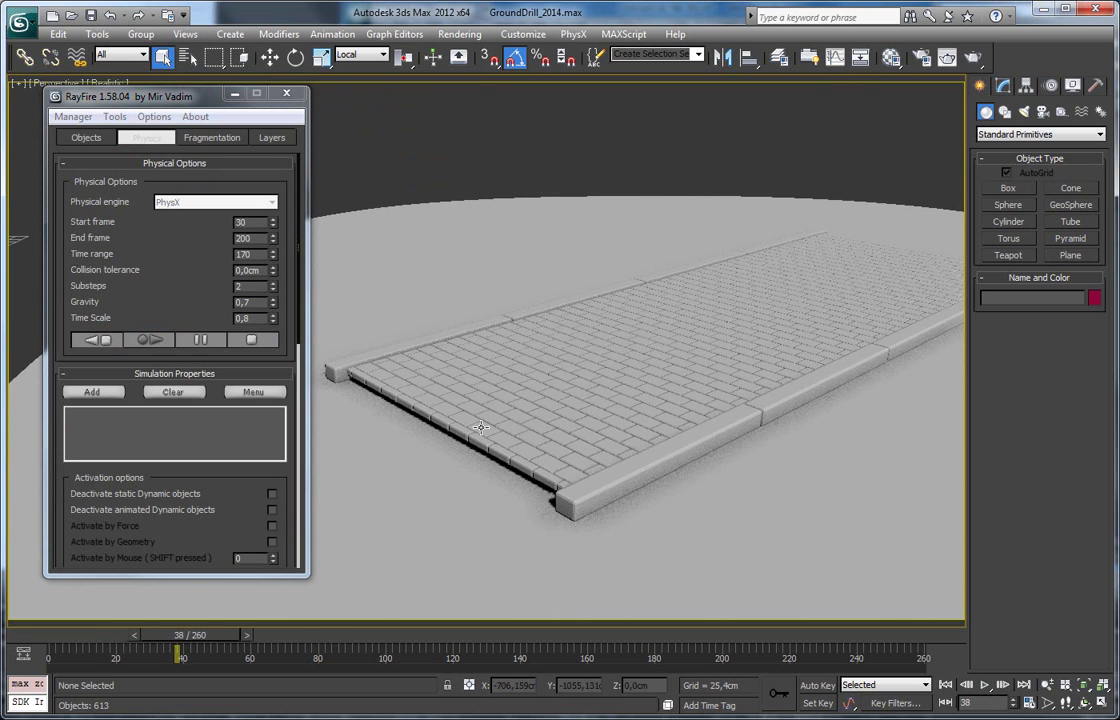
middle_click_drag(683, 387, 647, 387)
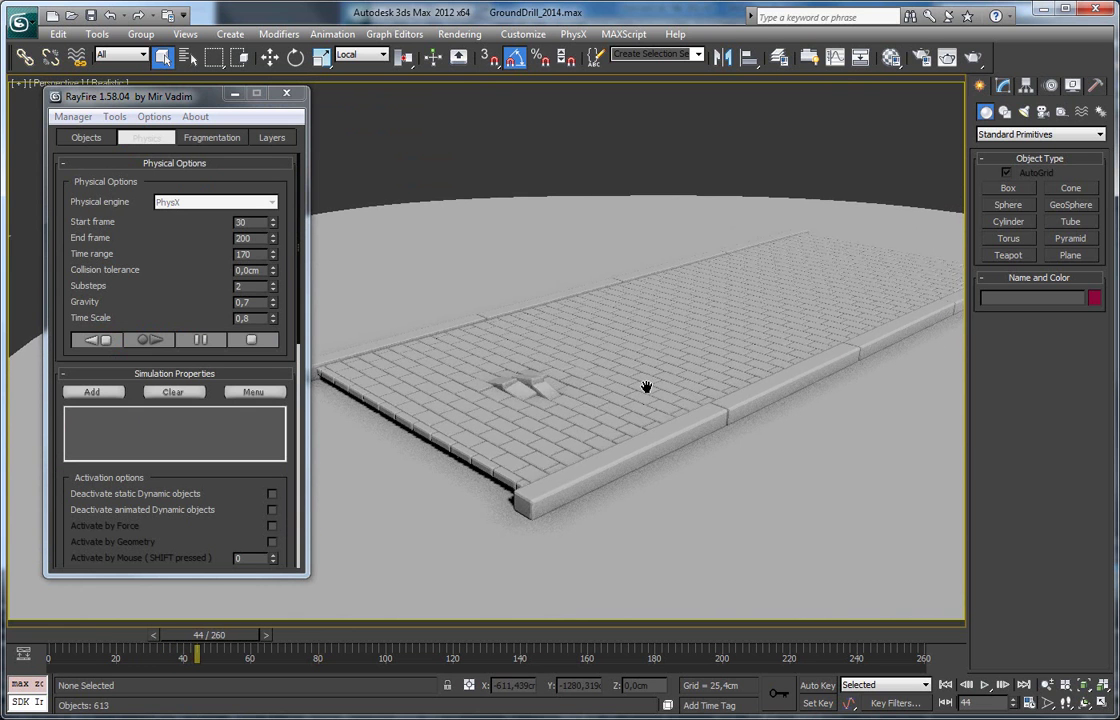
scroll(646, 387, "up", 6)
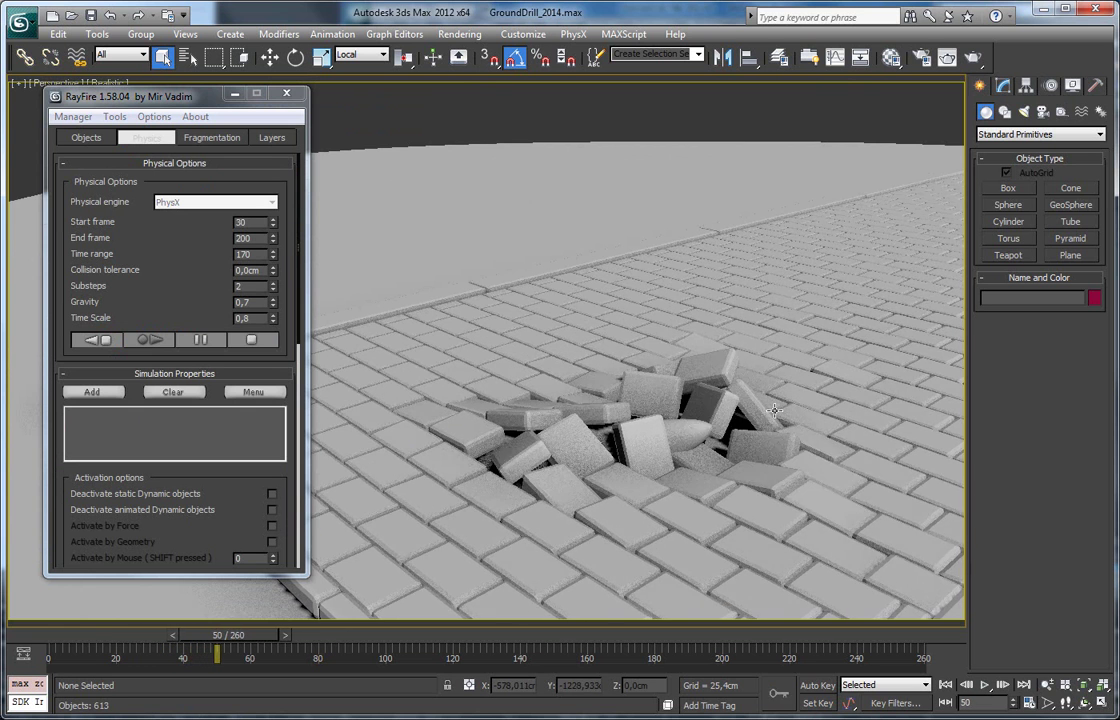
middle_click_drag(765, 410, 733, 427)
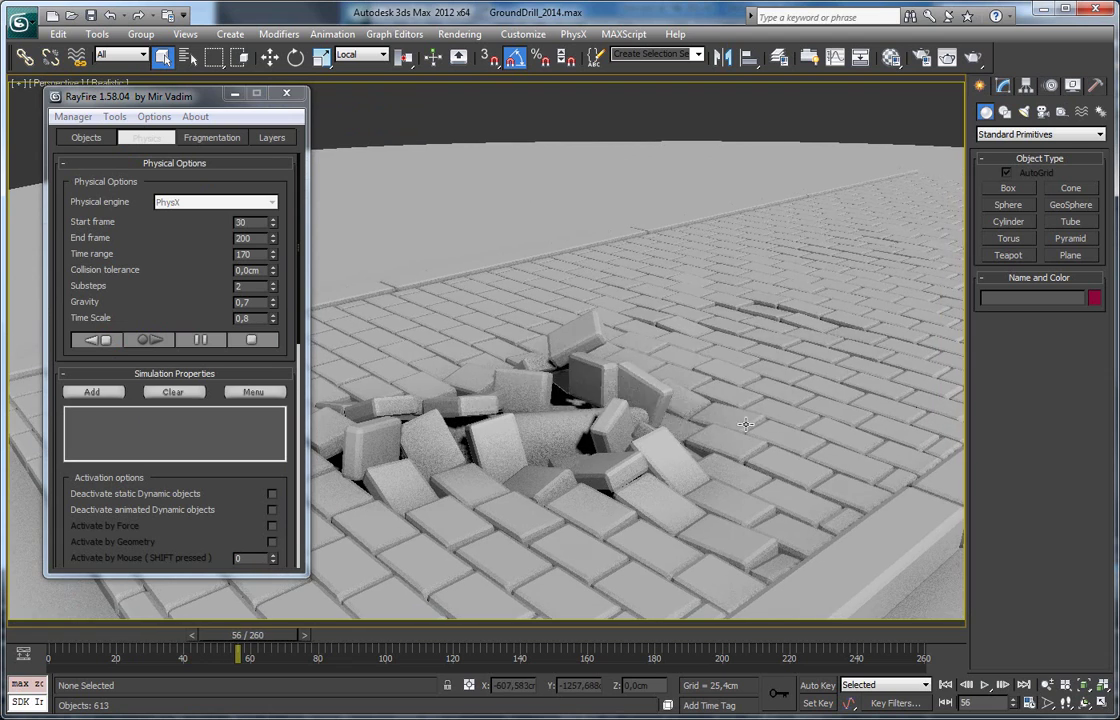
middle_click_drag(770, 385, 622, 440)
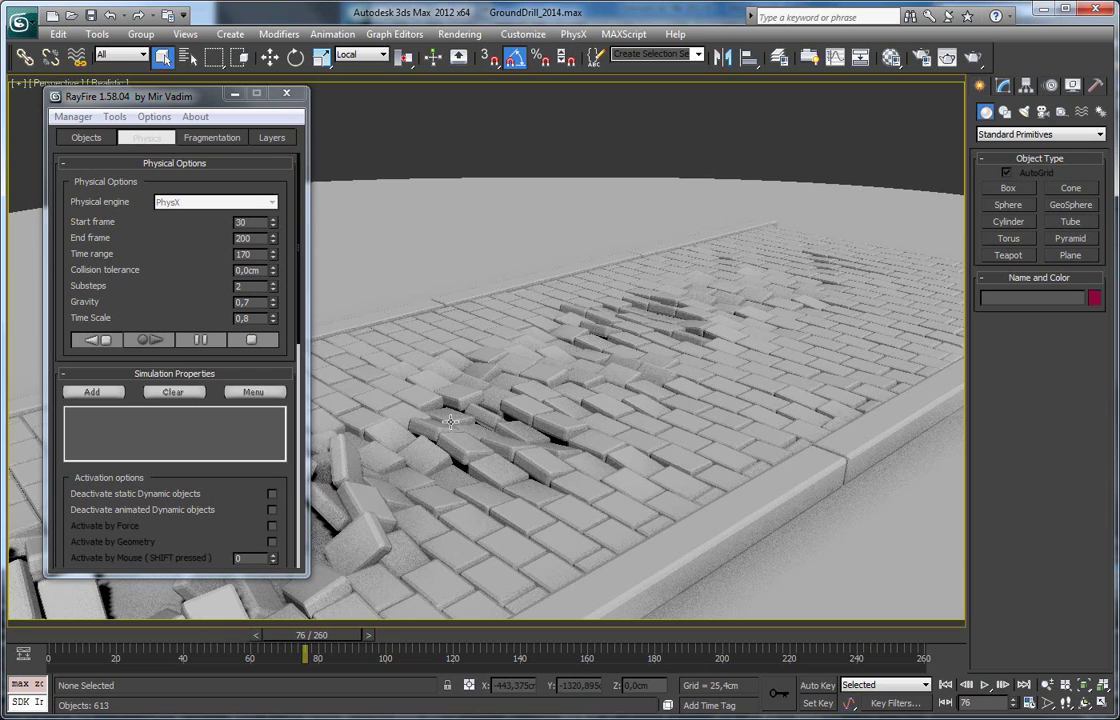
middle_click_drag(450, 421, 596, 421)
scroll(596, 421, "down", 2)
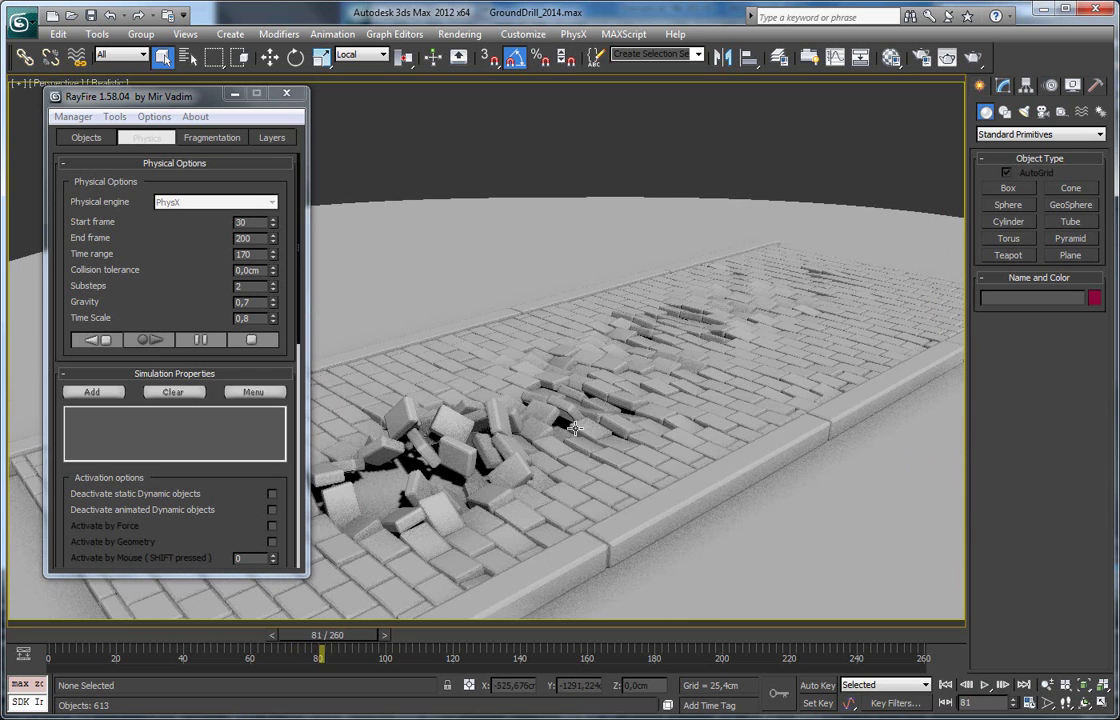
middle_click_drag(771, 325, 661, 278, "alt")
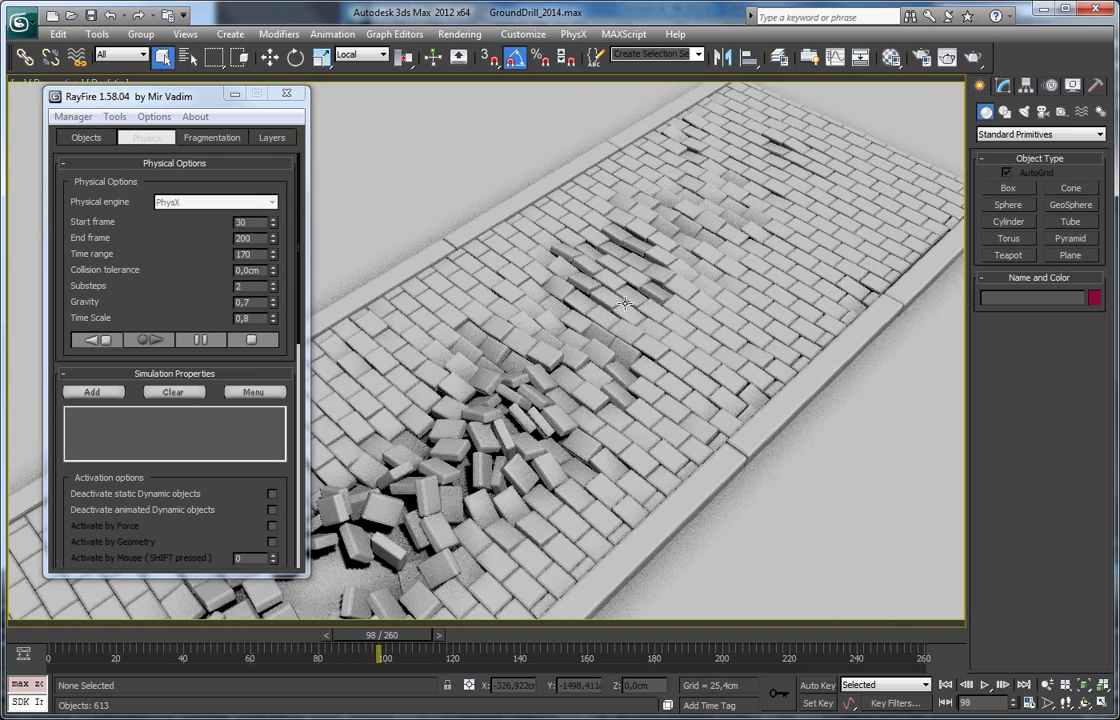
middle_click_drag(547, 383, 500, 455, "alt")
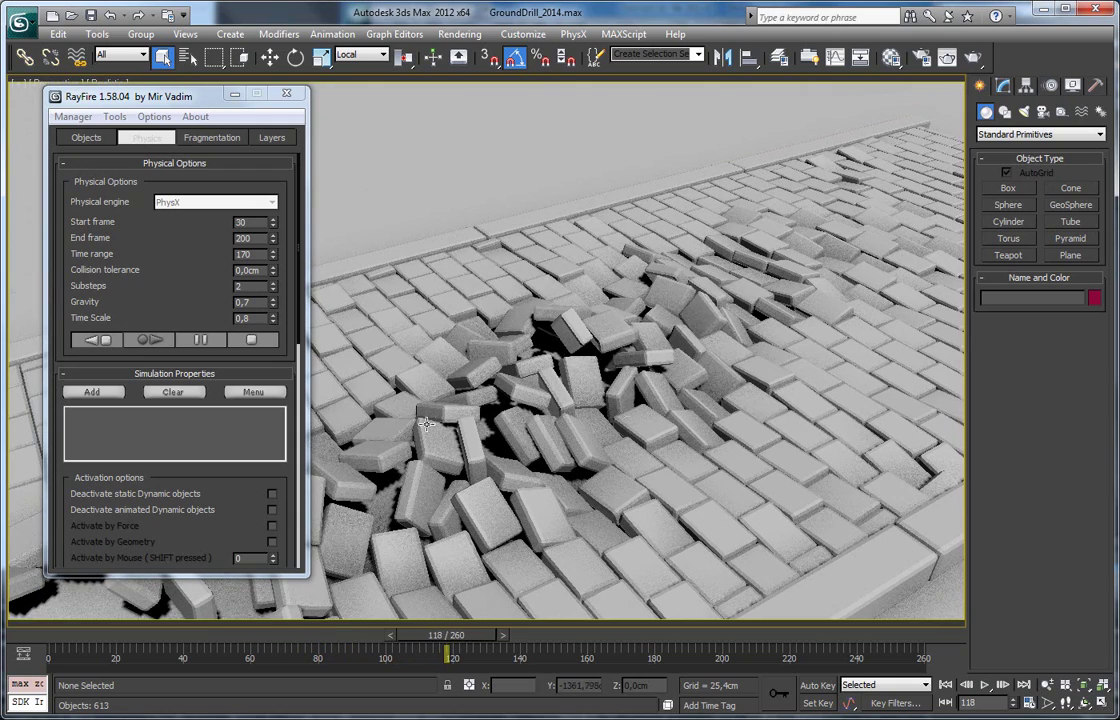
- Set Revive by velocity for the sleeping brick fragments to 20,0 cm
left_click(86, 139)
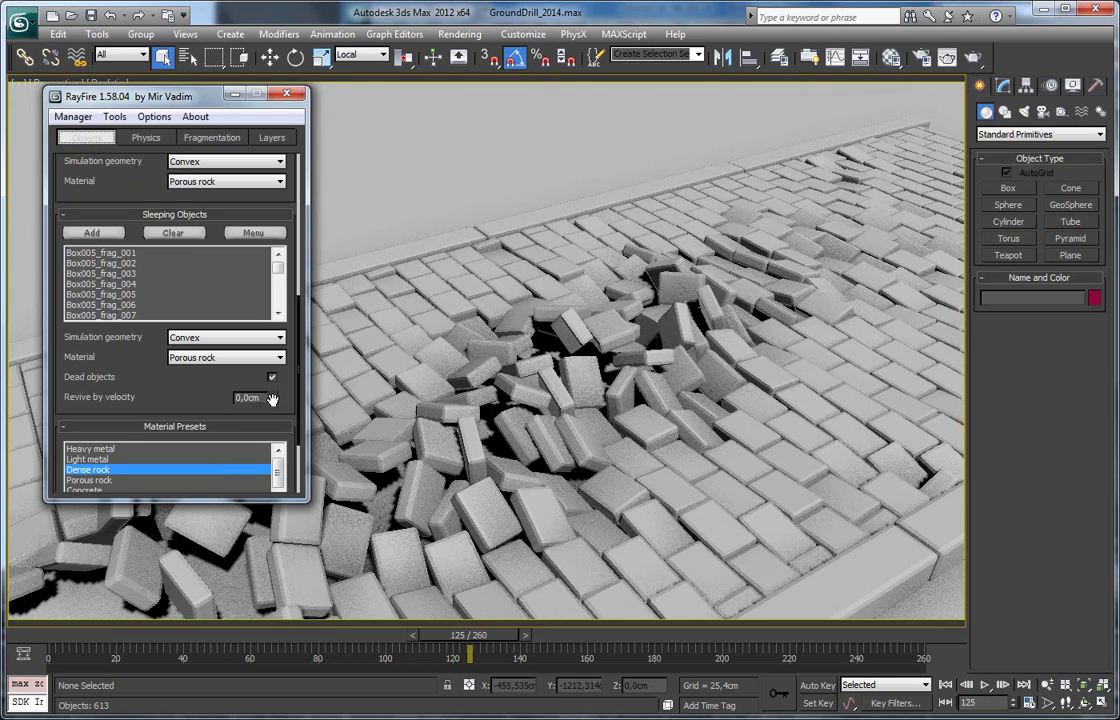
middle_click_drag(412, 414, 322, 432)
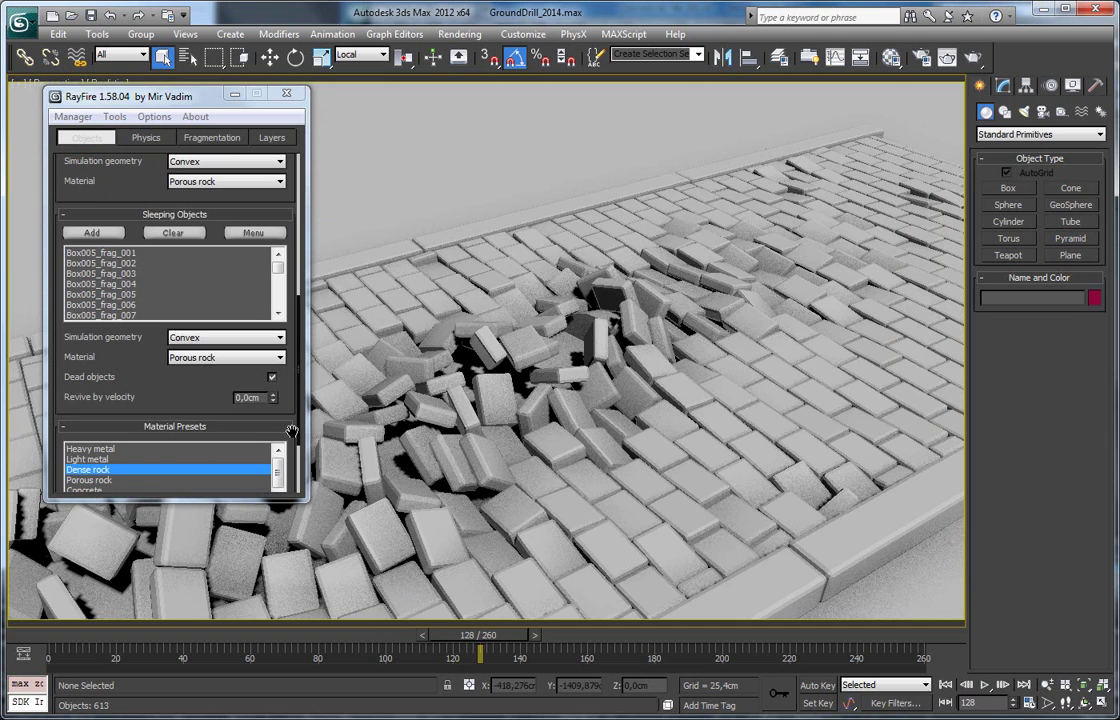
left_click(250, 398)
double_click(250, 398)
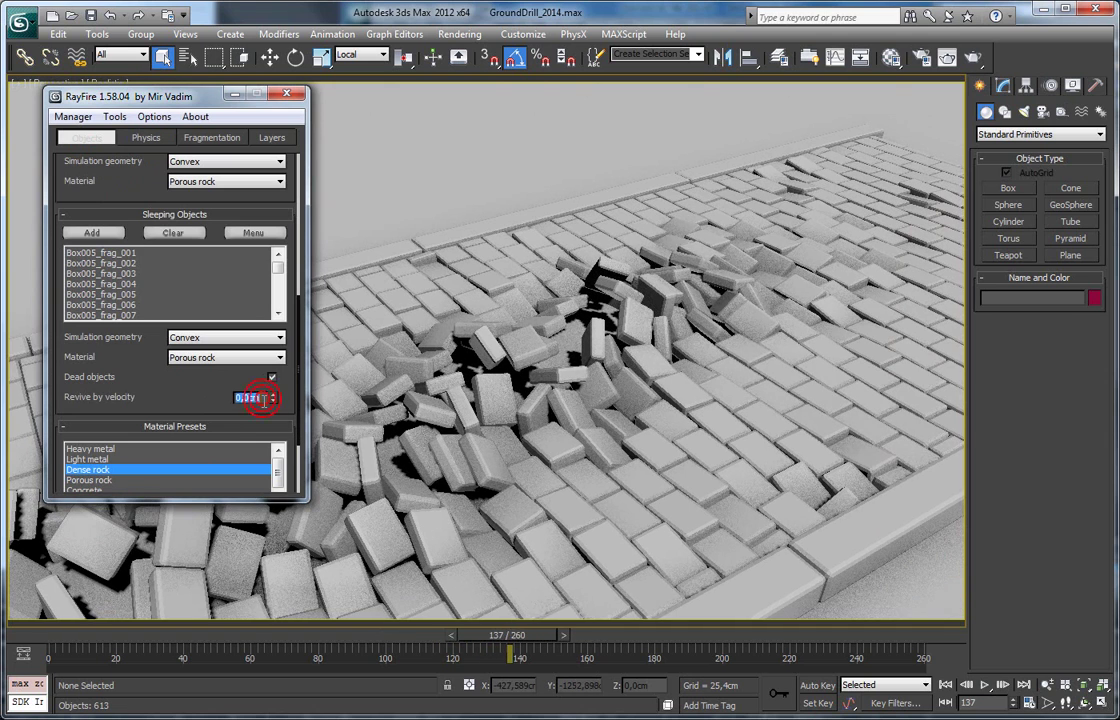
key("Return")
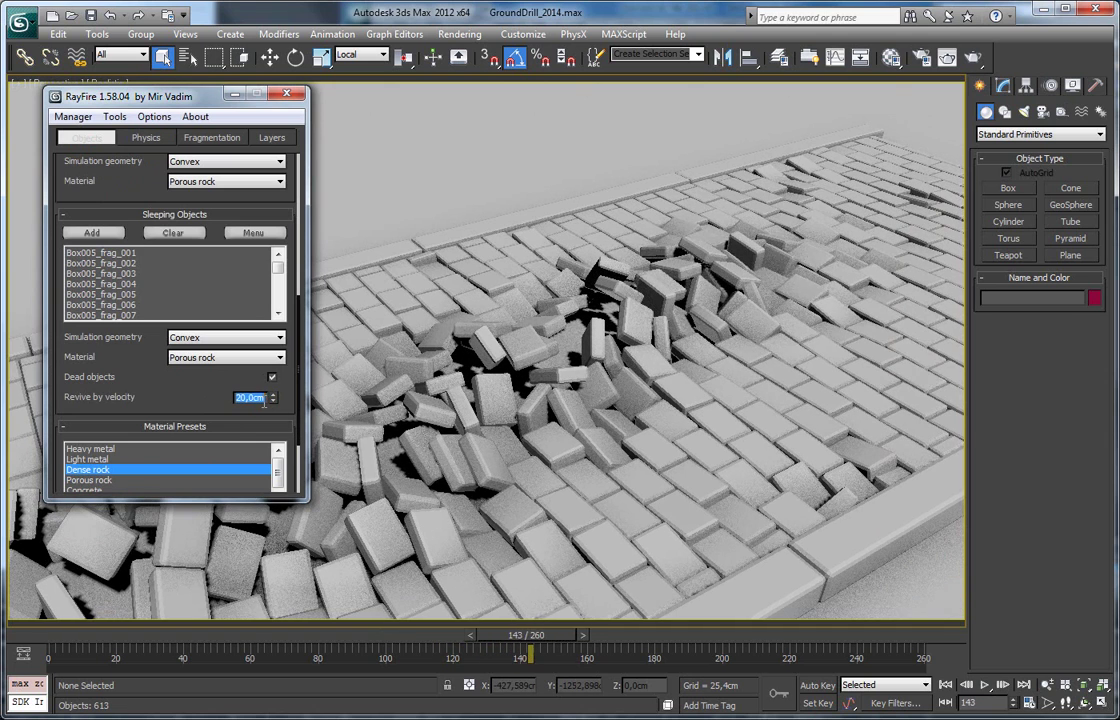
- Examine how the bricks break up along the rest of the drill's path, then stop the preview and reset the bricks
middle_click_drag(640, 350, 540, 395)
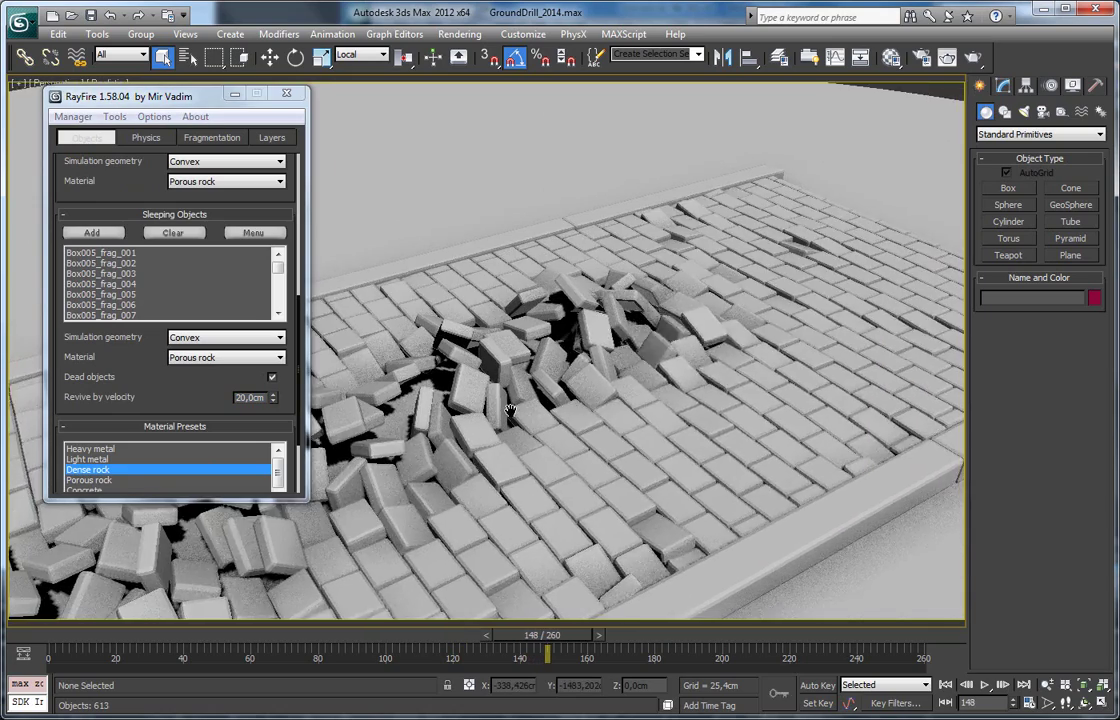
scroll(600, 390, "up", 2)
middle_click_drag(685, 385, 638, 401)
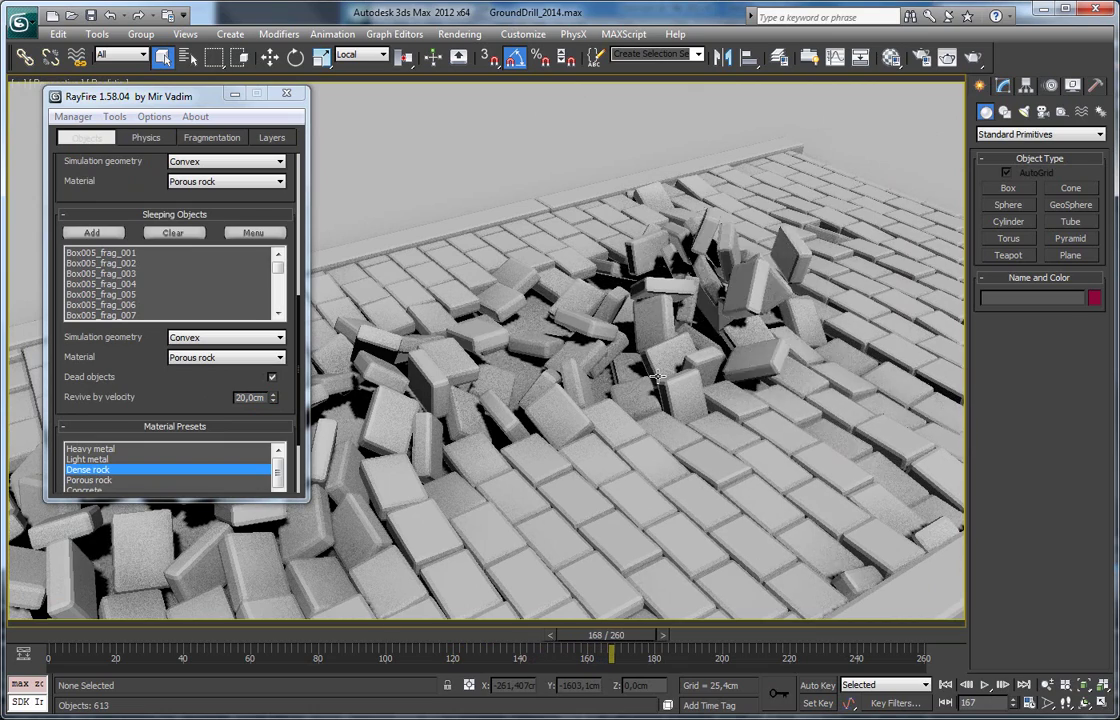
middle_click_drag(741, 357, 627, 376)
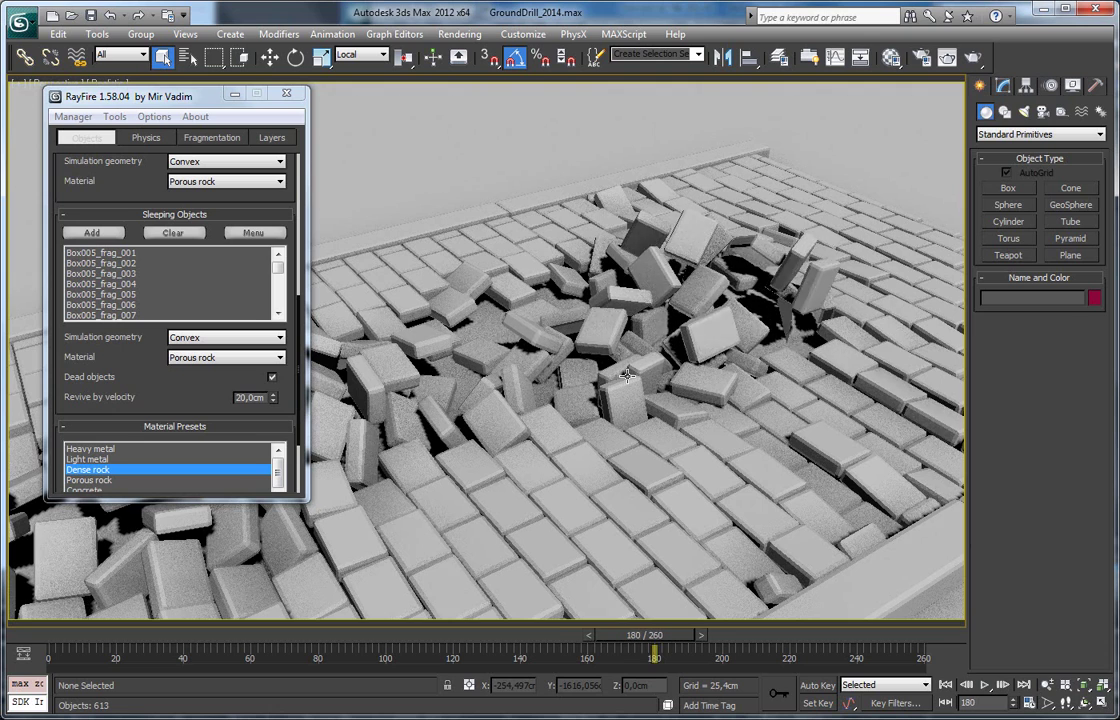
left_click_drag(266, 397, 197, 398)
left_click(147, 140)
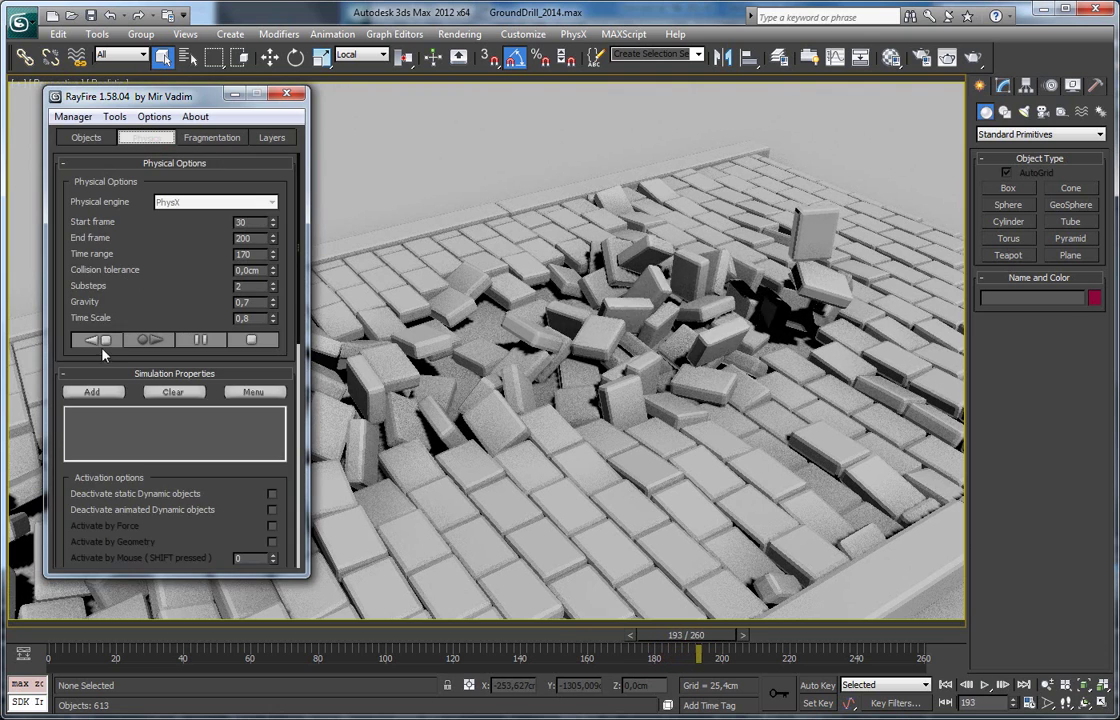
left_click(91, 340)
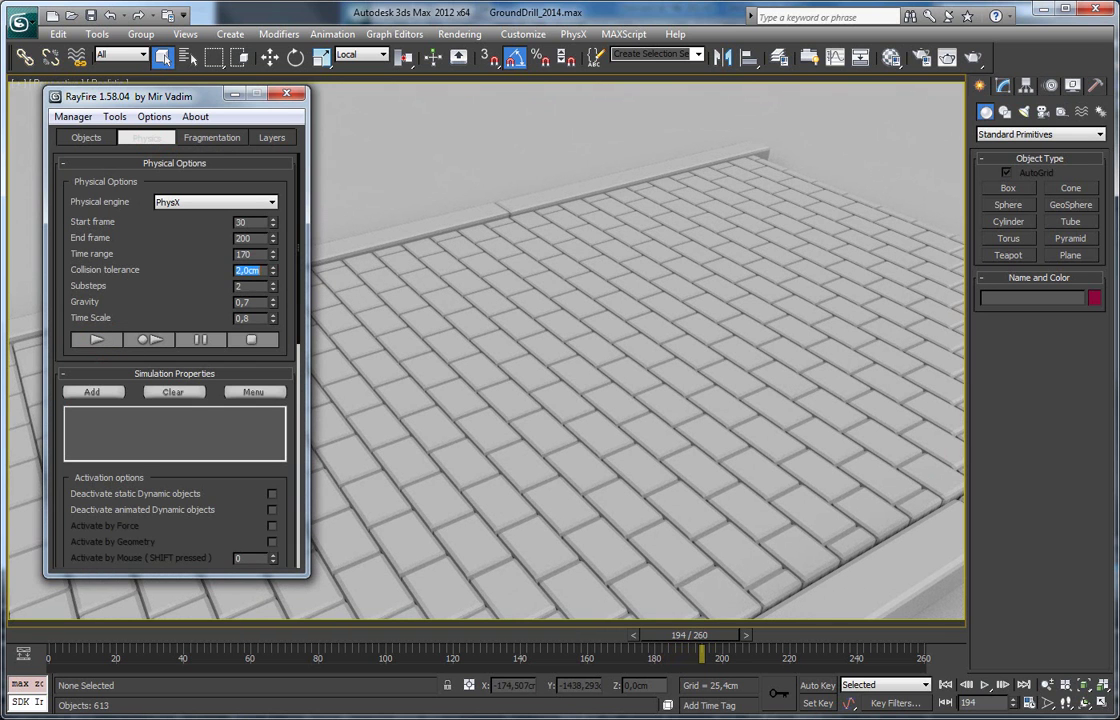
- Set the simulation's collision tolerance to 1,8 cm
left_click(272, 274)
left_click(425, 450)
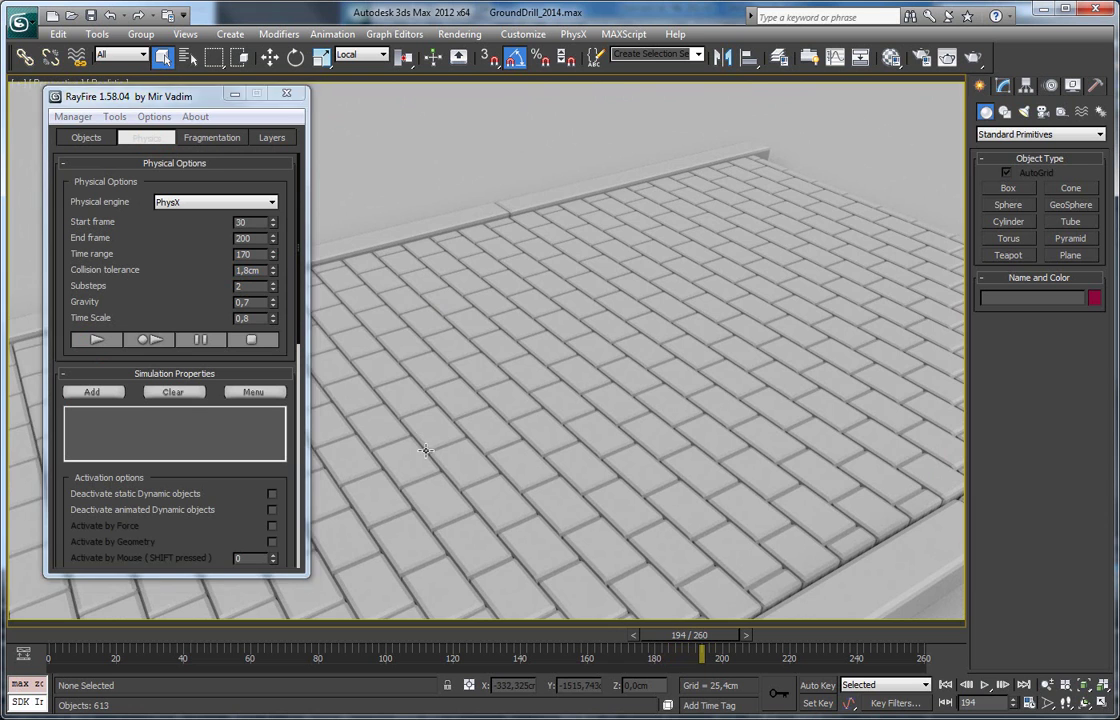
scroll(428, 456, "down", 2)
middle_click_drag(432, 458, 572, 512, "alt")
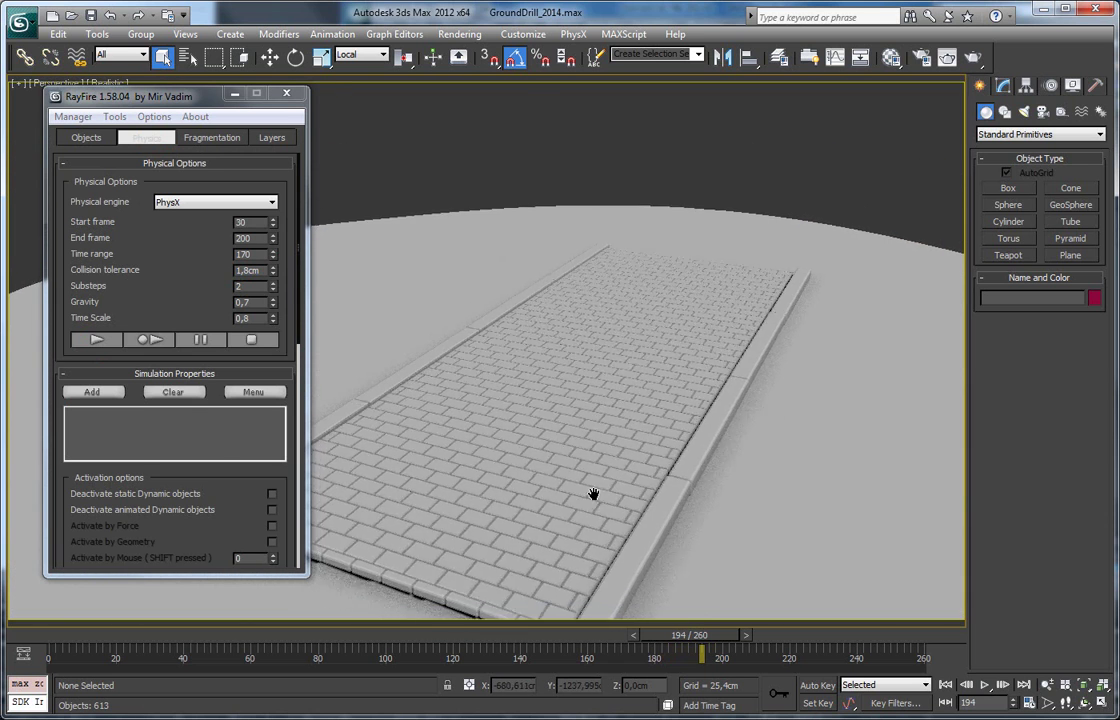
- Bake the simulation, examine the broken pavement from the side, then cancel the bake and reset the bricks
left_click(148, 341)
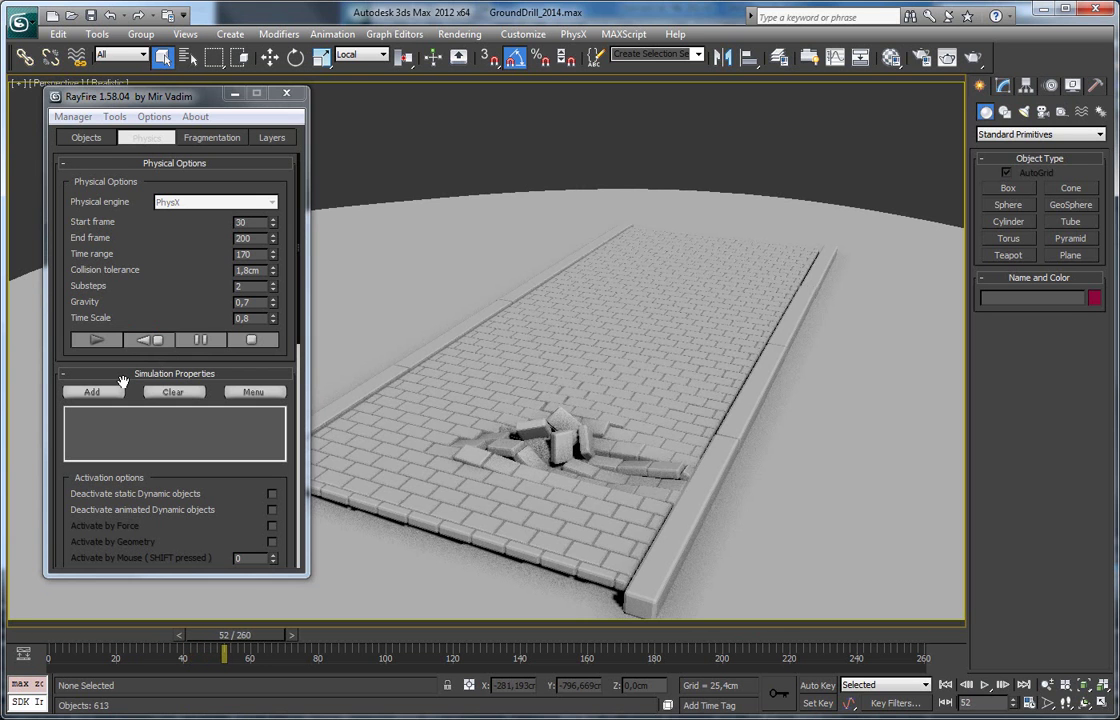
middle_click_drag(760, 473, 550, 471, "alt")
scroll(550, 471, "down", 4)
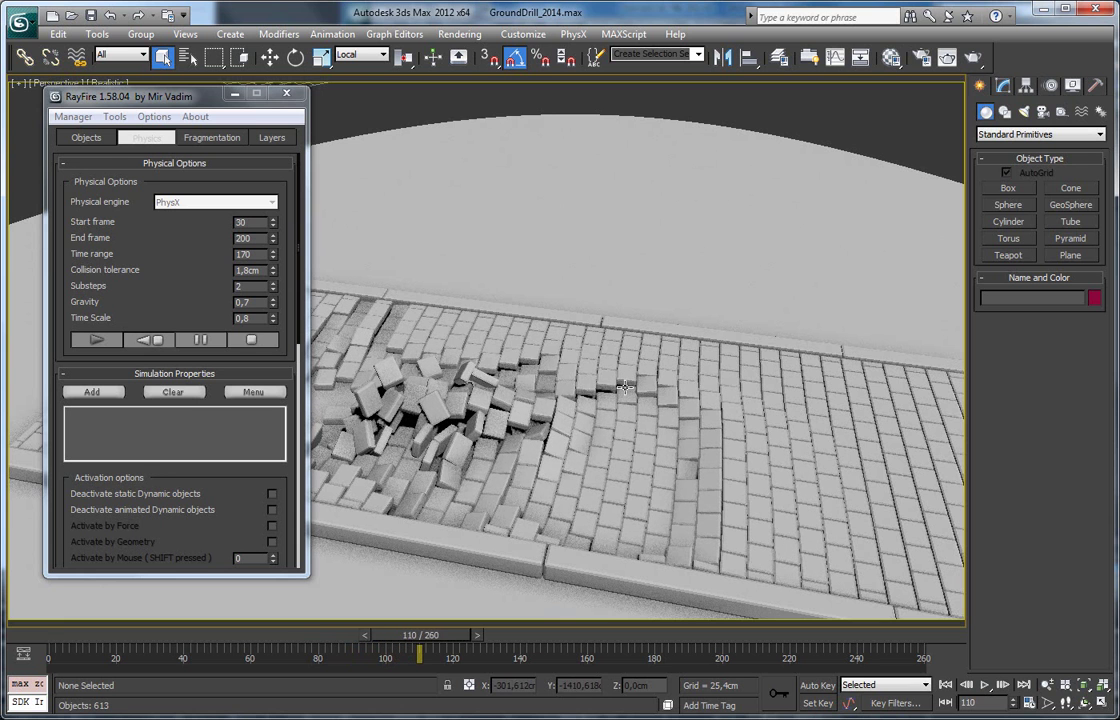
left_click(152, 341)
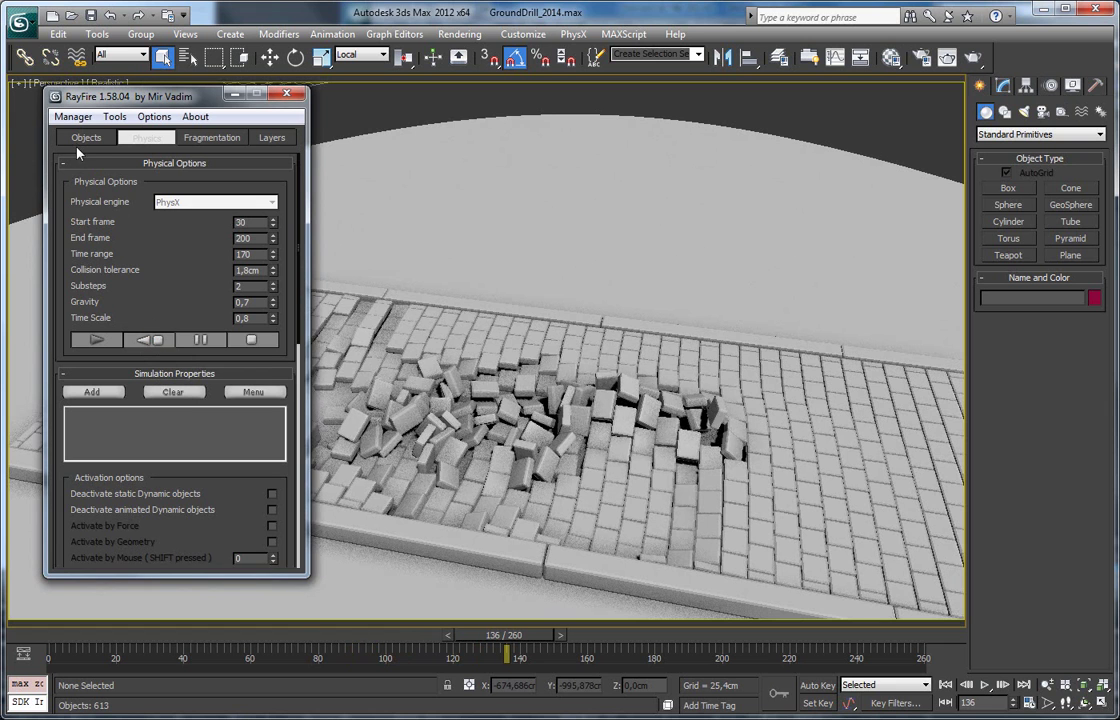
- Set Revive by velocity for the sleeping bricks to 40,0 cm and bake the simulation again
left_click(80, 138)
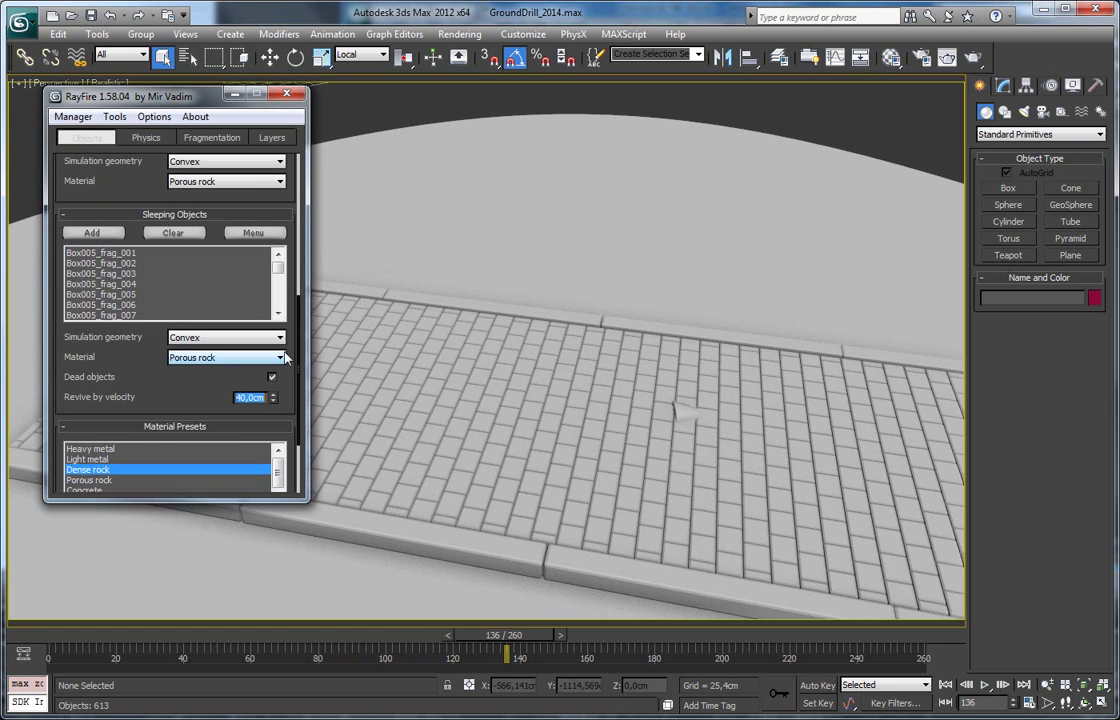
left_click(146, 137)
left_click(141, 342)
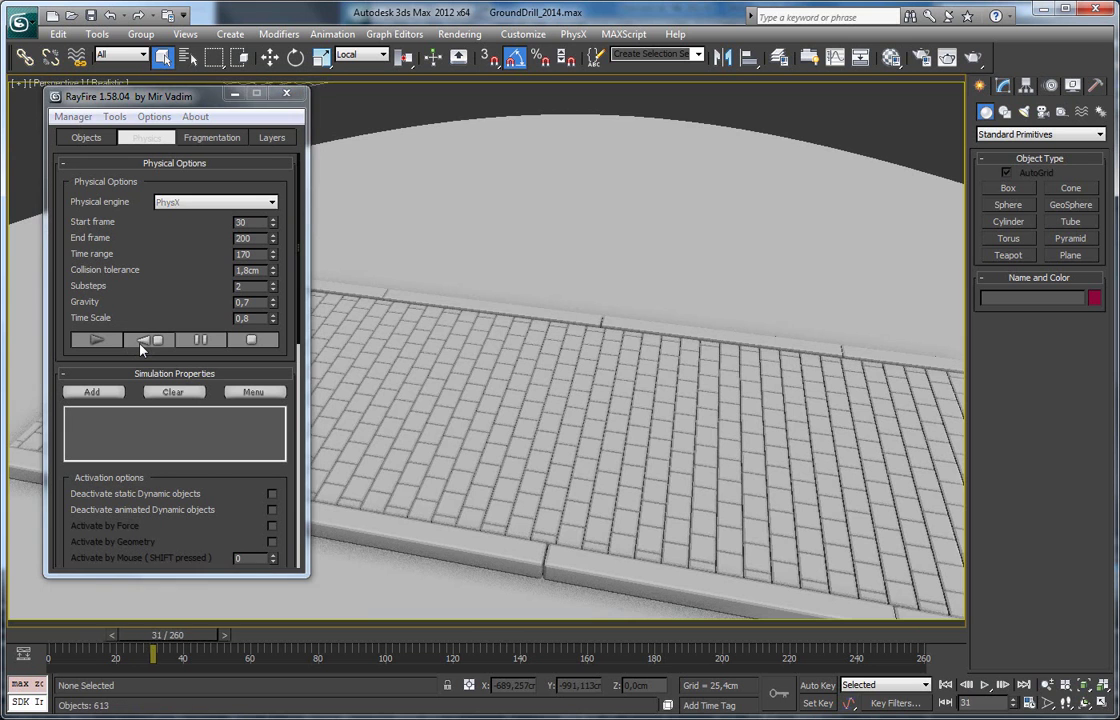
- Examine the brick destruction around the drill at close and wide range during the bake, then cancel it
scroll(465, 400, "down", 3)
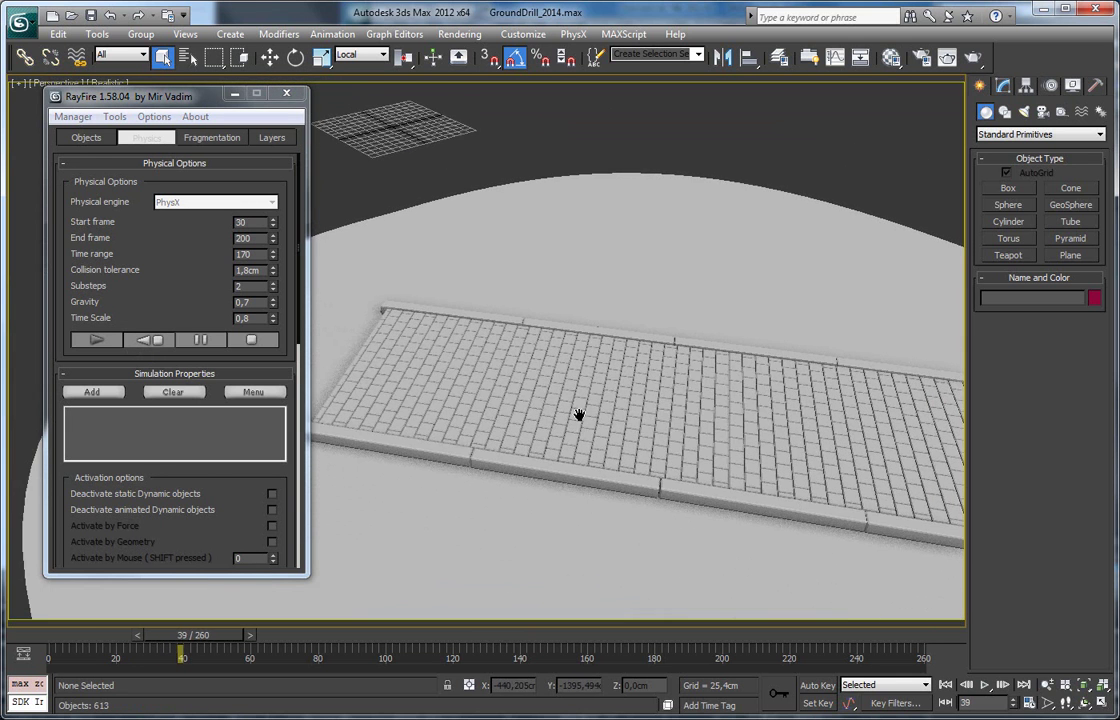
scroll(578, 414, "up", 3)
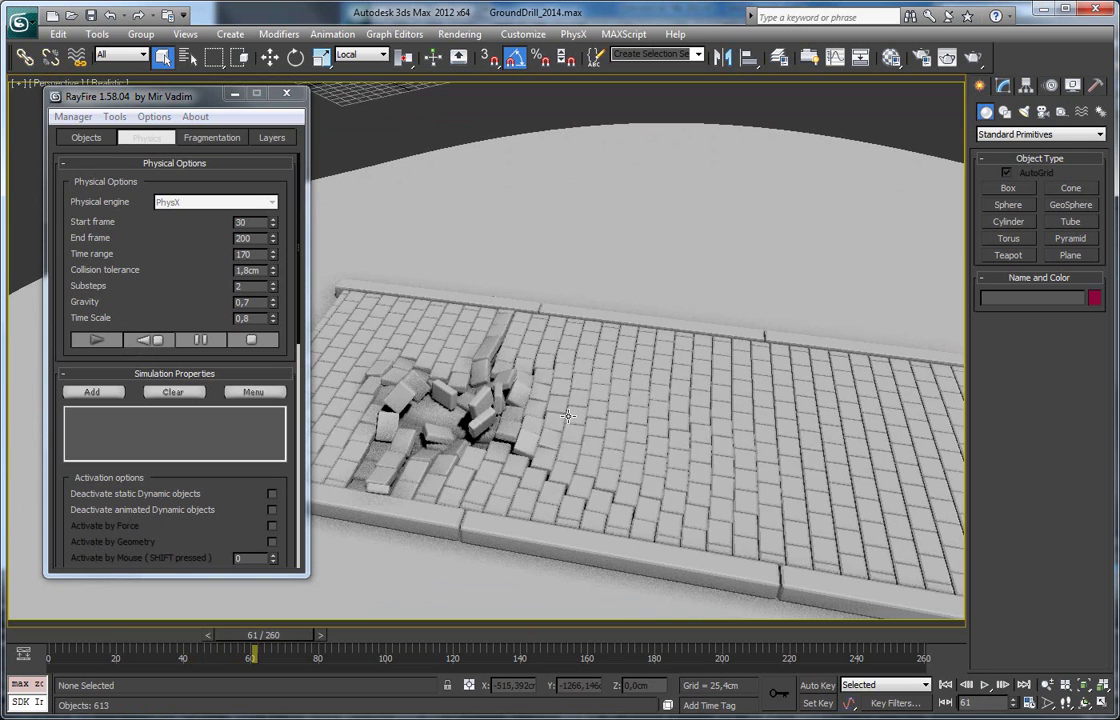
middle_click_drag(736, 473, 701, 424)
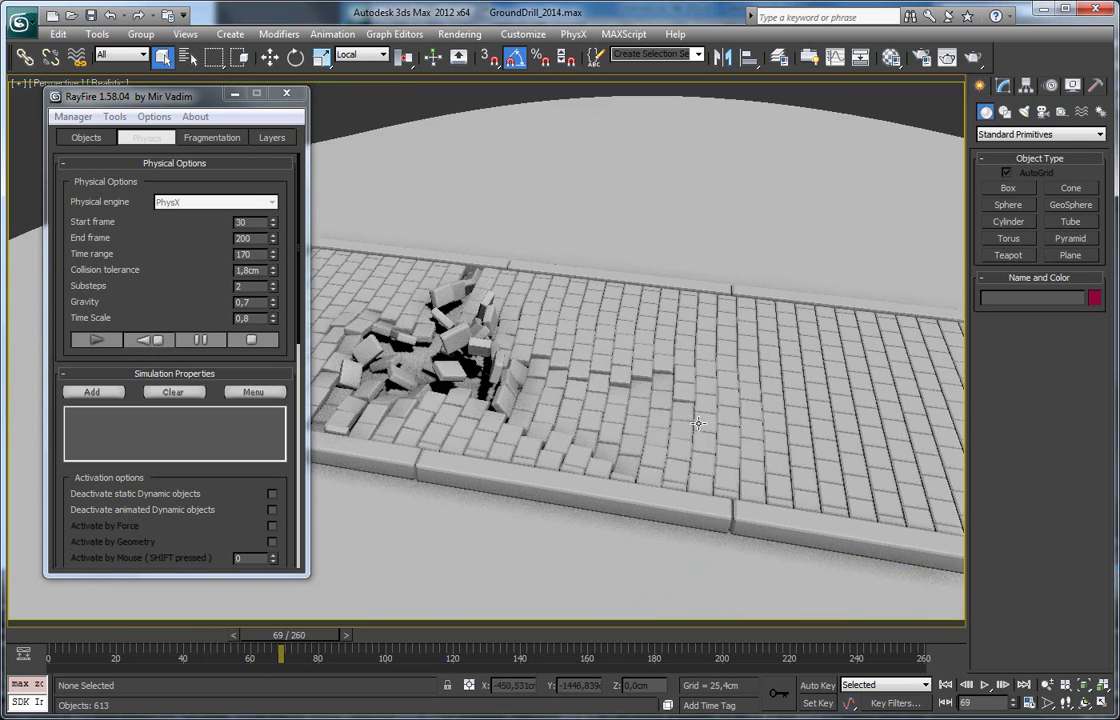
scroll(702, 424, "up", 3)
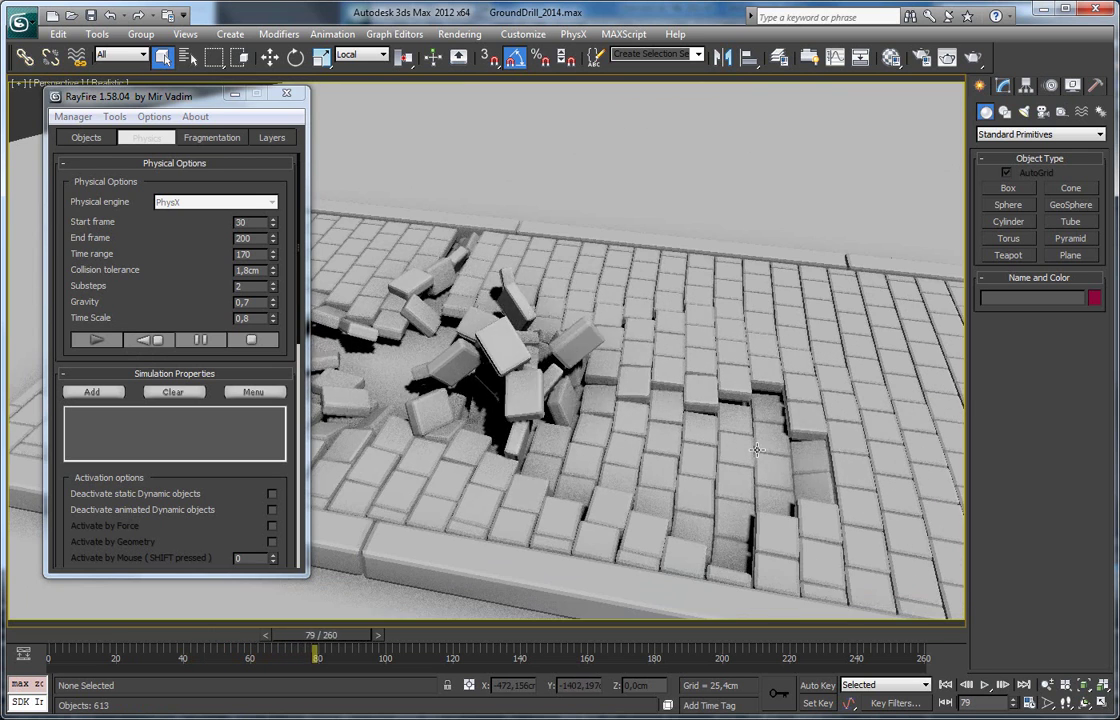
scroll(757, 450, "down", 4)
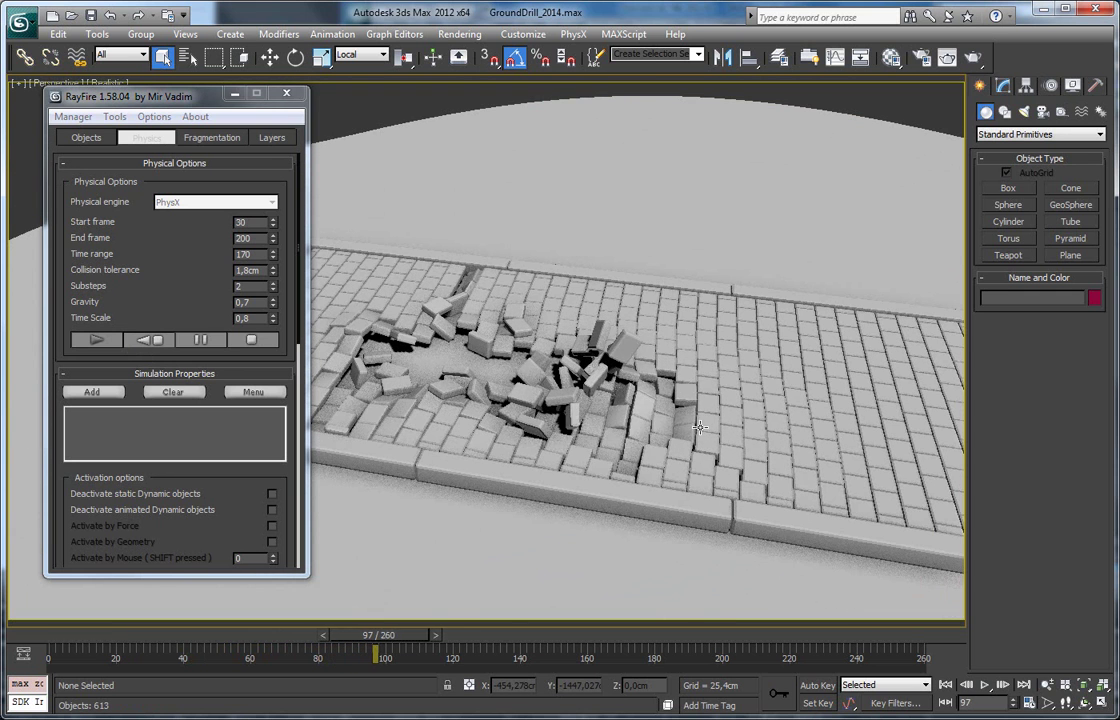
left_click(150, 339)
- Change the Revive by velocity value of the sleeping bricks and bake the simulation again
left_click(91, 140)
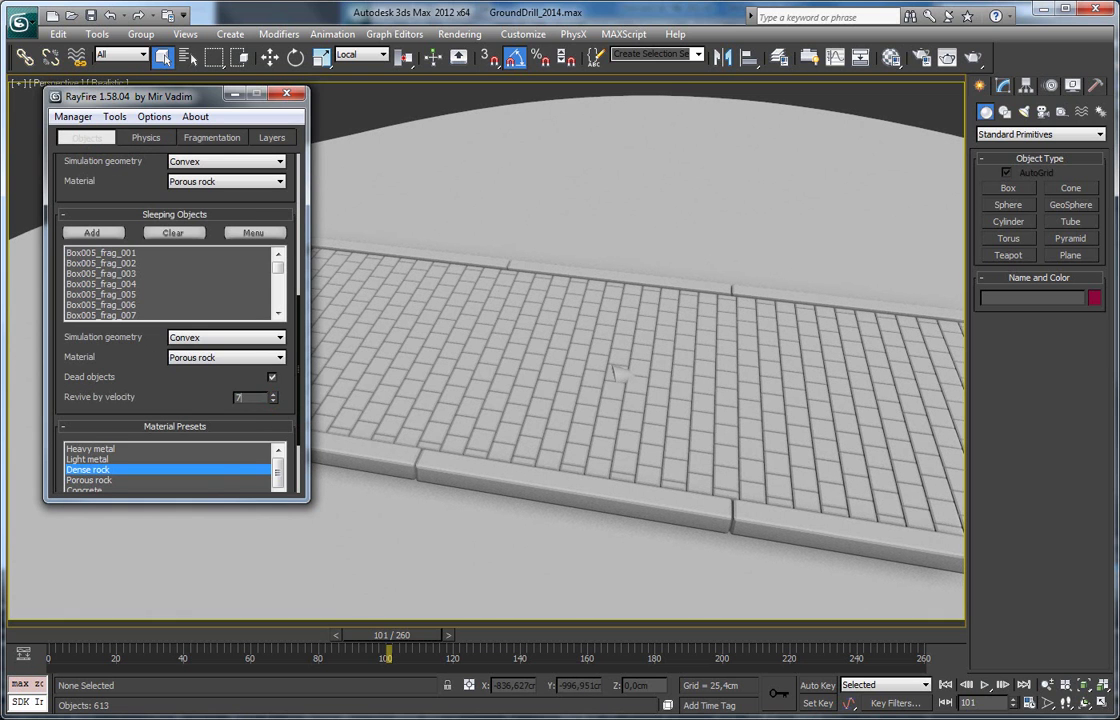
left_click(148, 138)
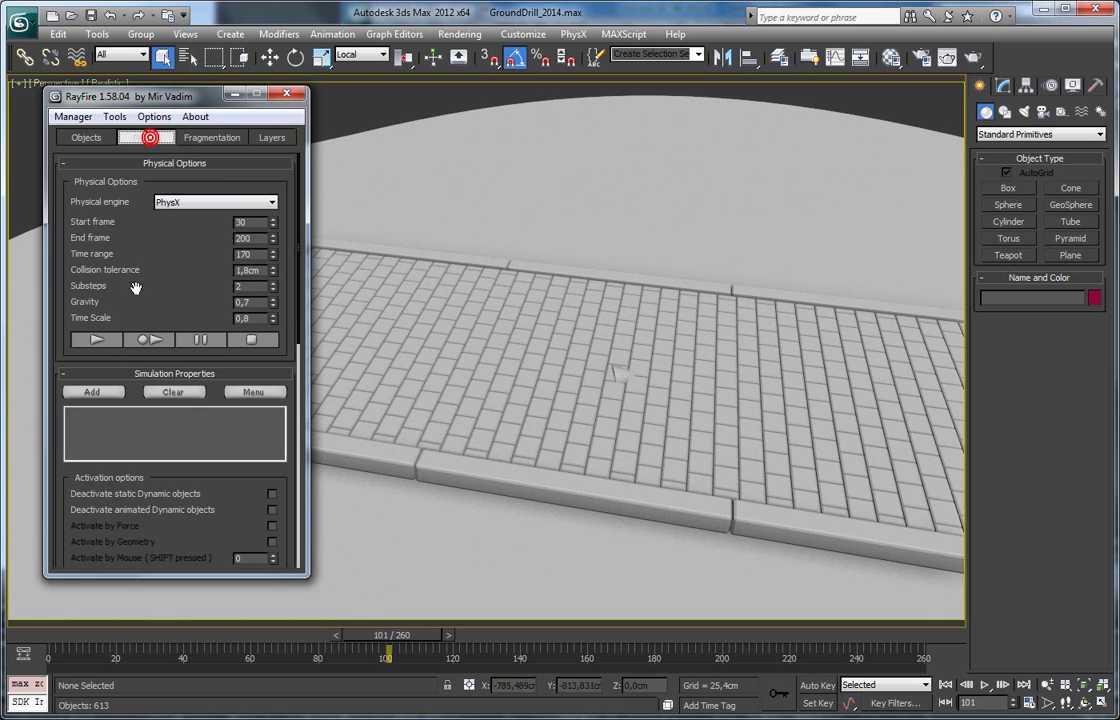
left_click(150, 340)
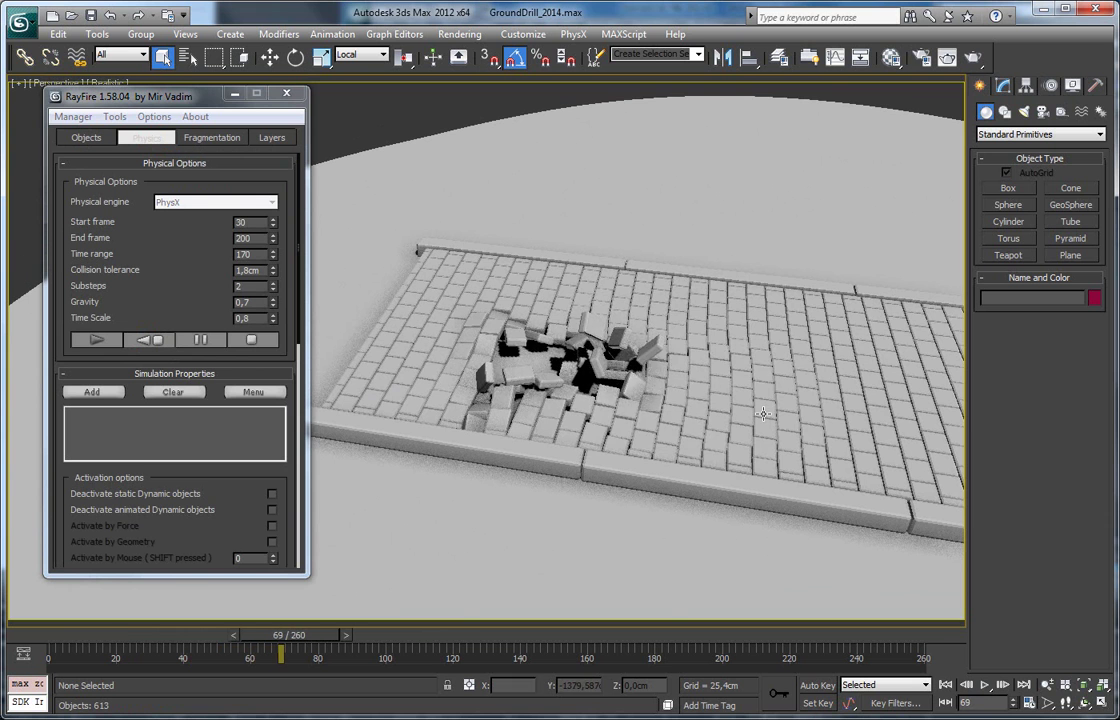
- Follow the brick destruction along the drill's path from above and at a low angle during the bake, and cancel it
middle_click_drag(763, 413, 652, 410)
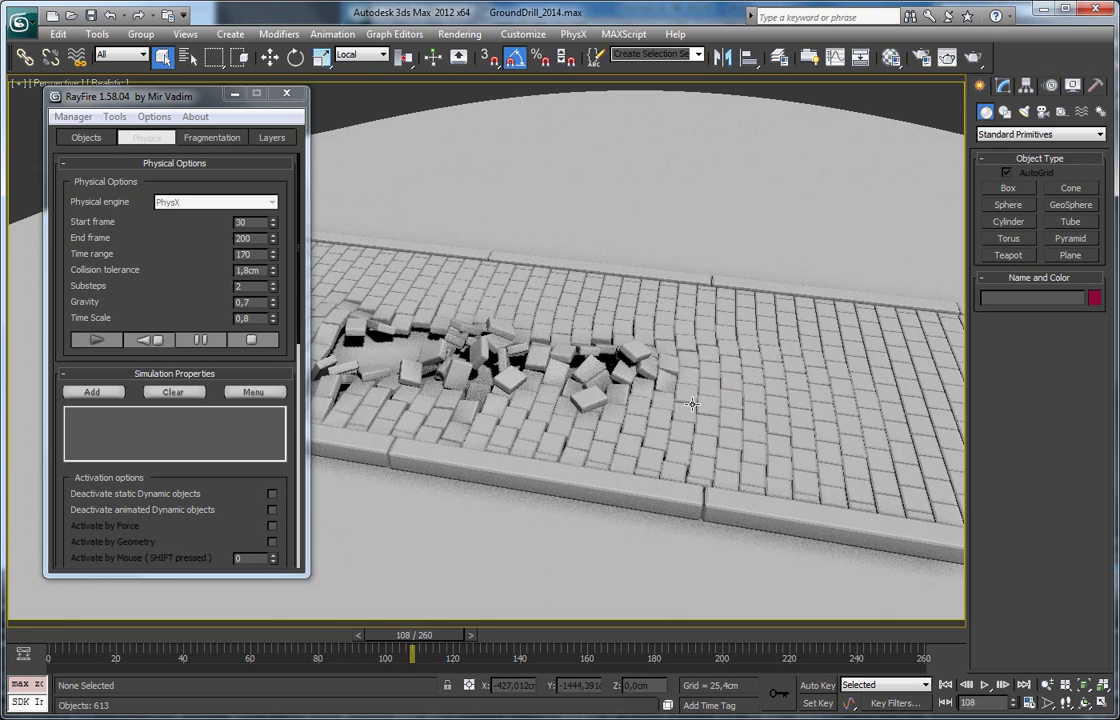
middle_click_drag(760, 411, 619, 400)
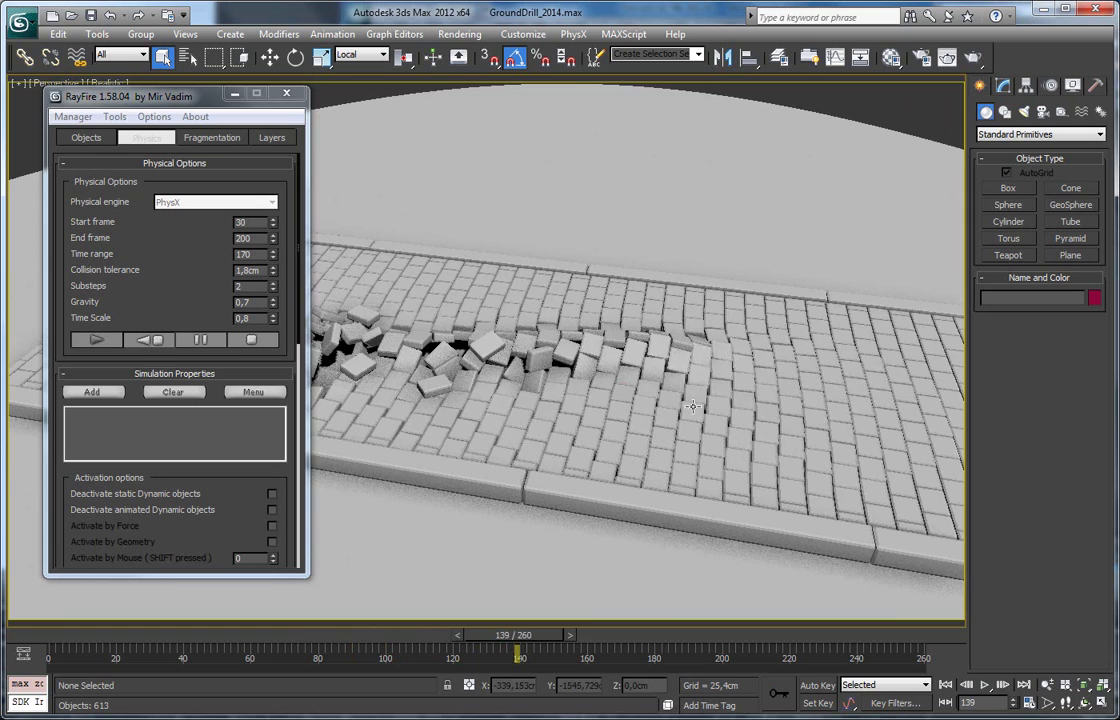
middle_click_drag(699, 407, 644, 452, "alt")
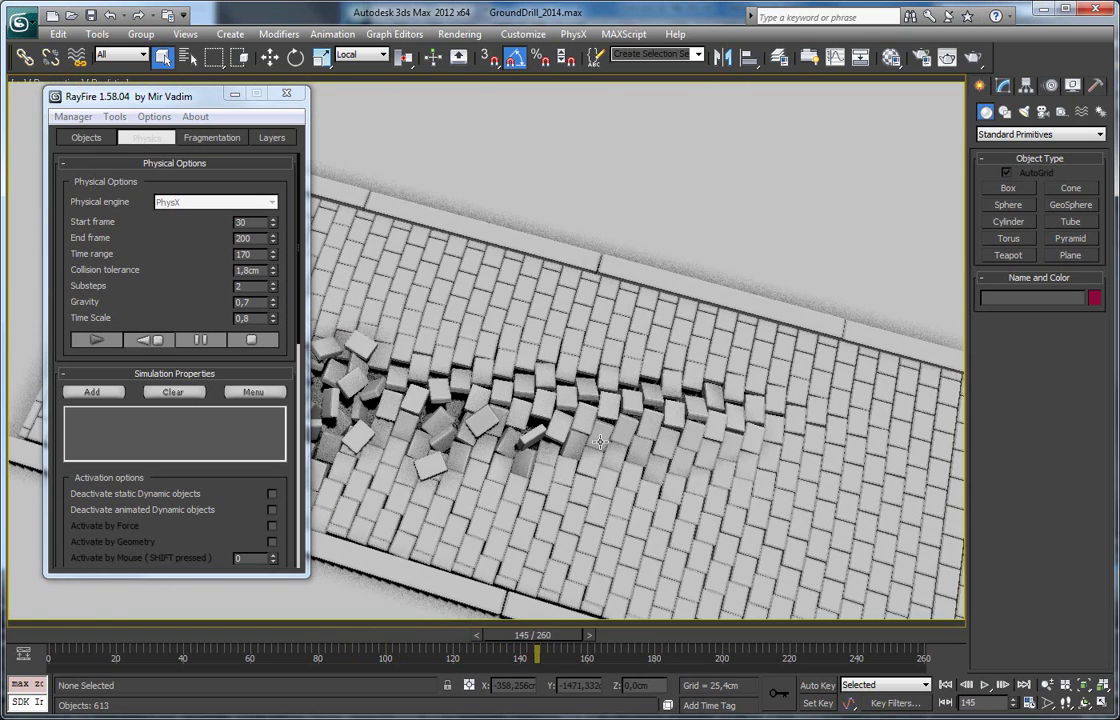
middle_click_drag(644, 452, 643, 380, "alt")
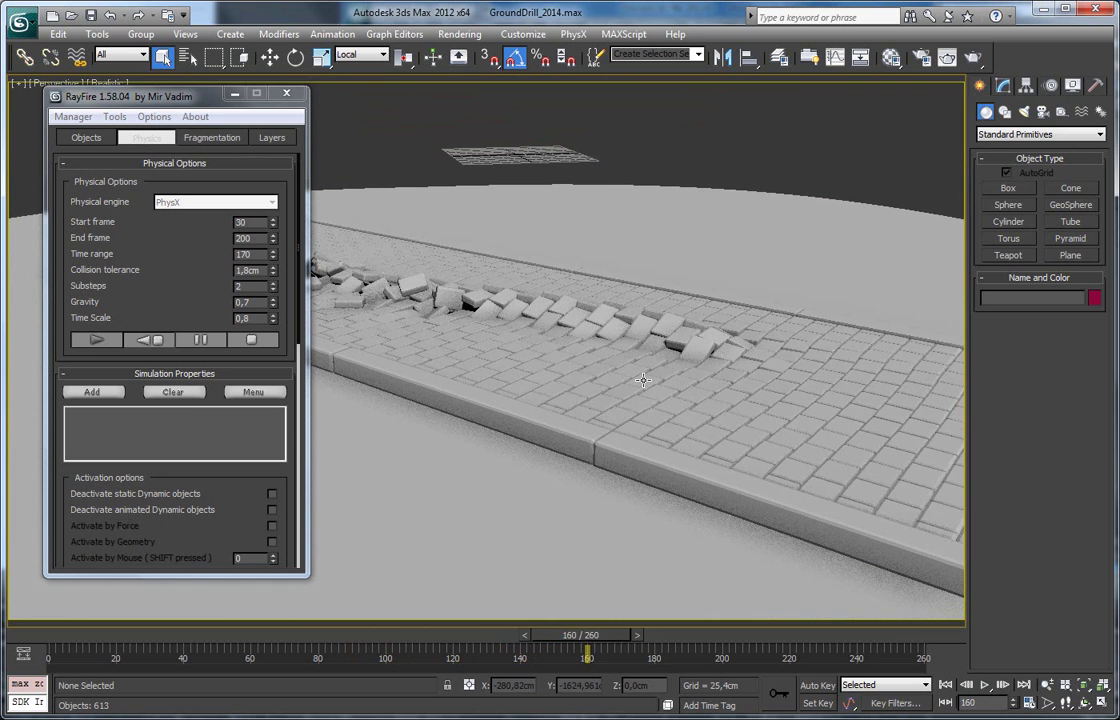
left_click(142, 338)
- Set Revive by velocity for the sleeping bricks to 55,0 cm
left_click(80, 135)
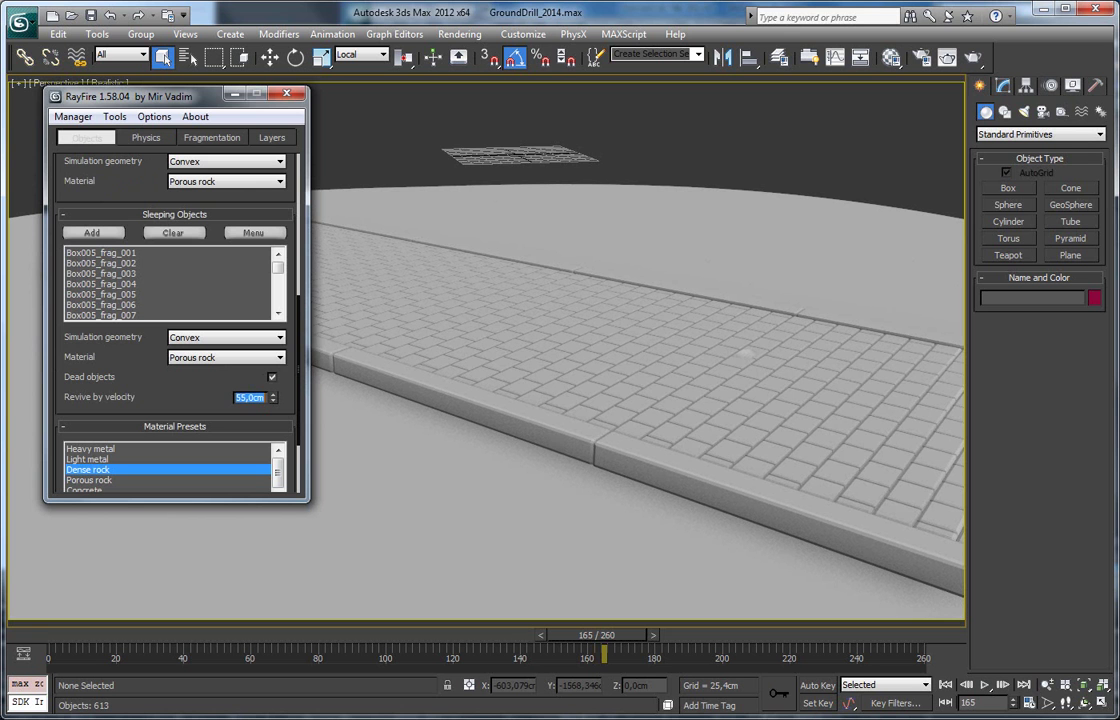
middle_click_drag(367, 333, 401, 284, "alt")
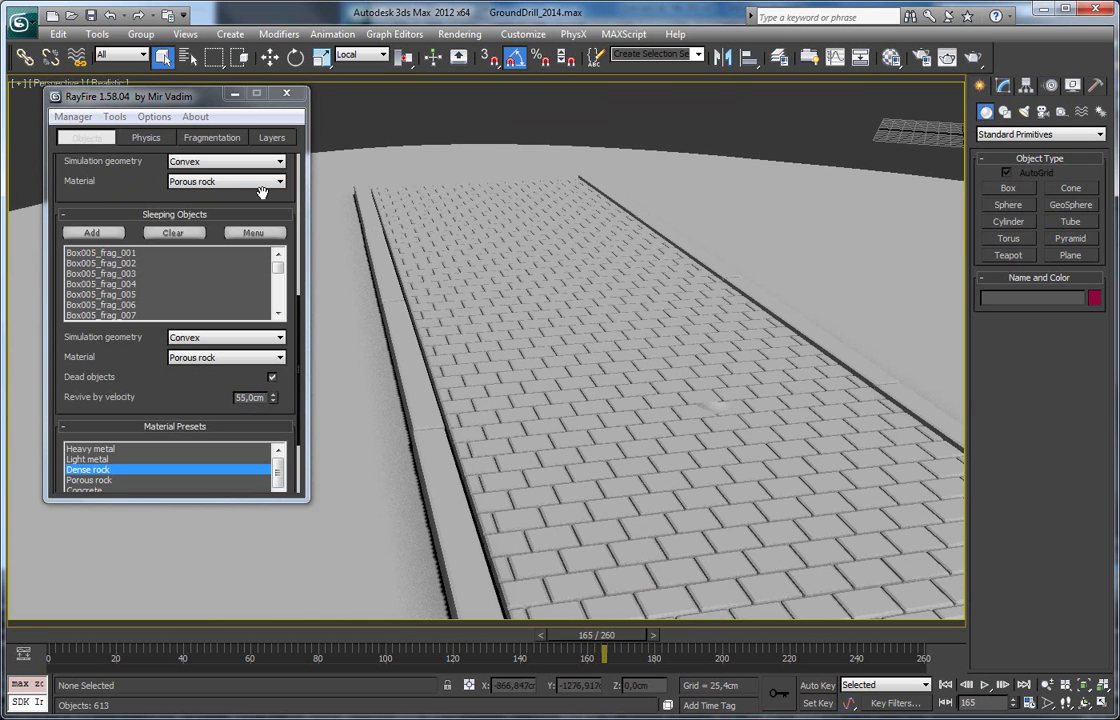
- Enable Demolish geometry for the simulation and set Material Solidity to 0,5
left_click(155, 139)
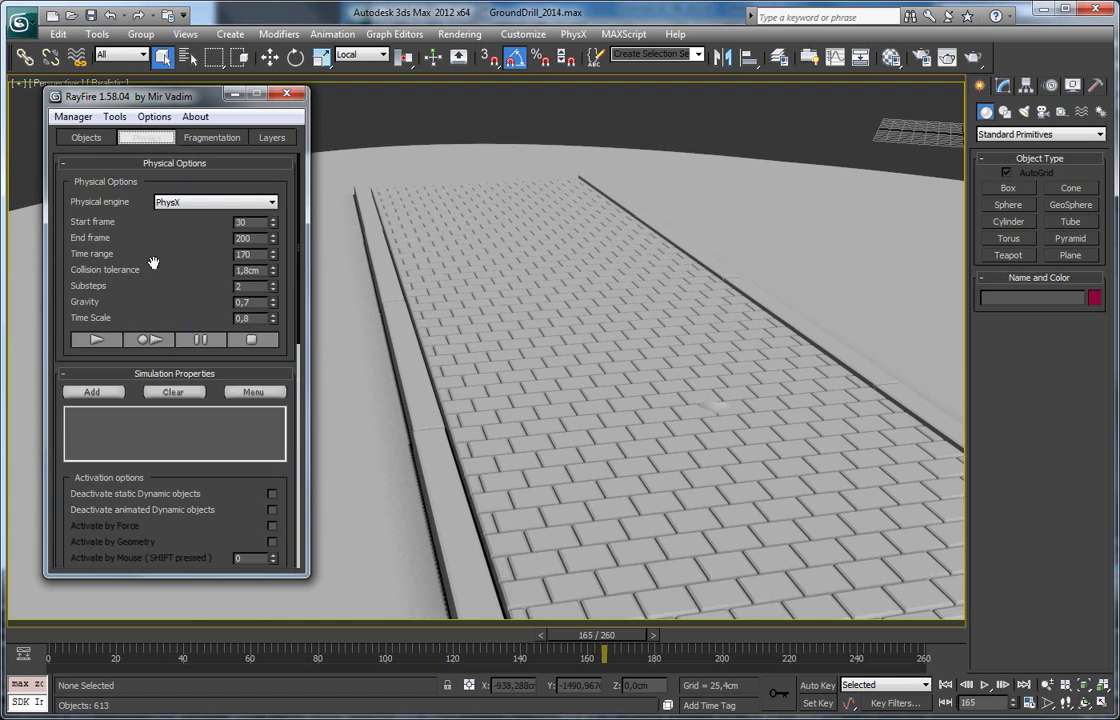
scroll(148, 285, "down", 5)
left_click(143, 290)
scroll(150, 340, "up", 1)
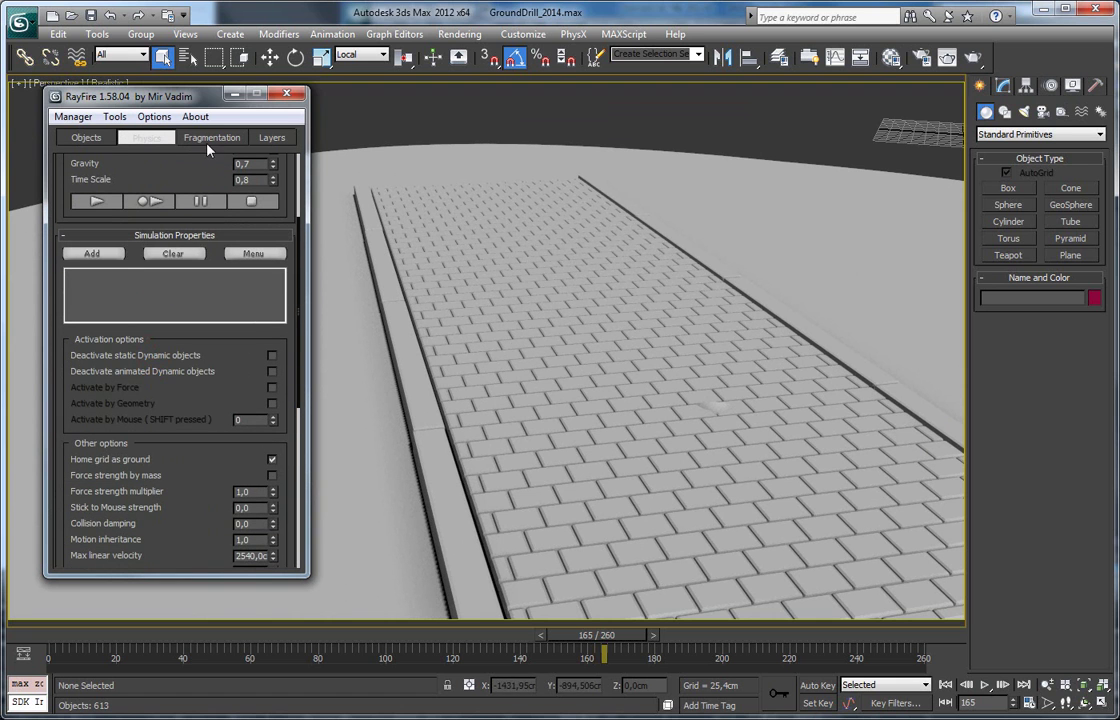
scroll(165, 405, "down", 6)
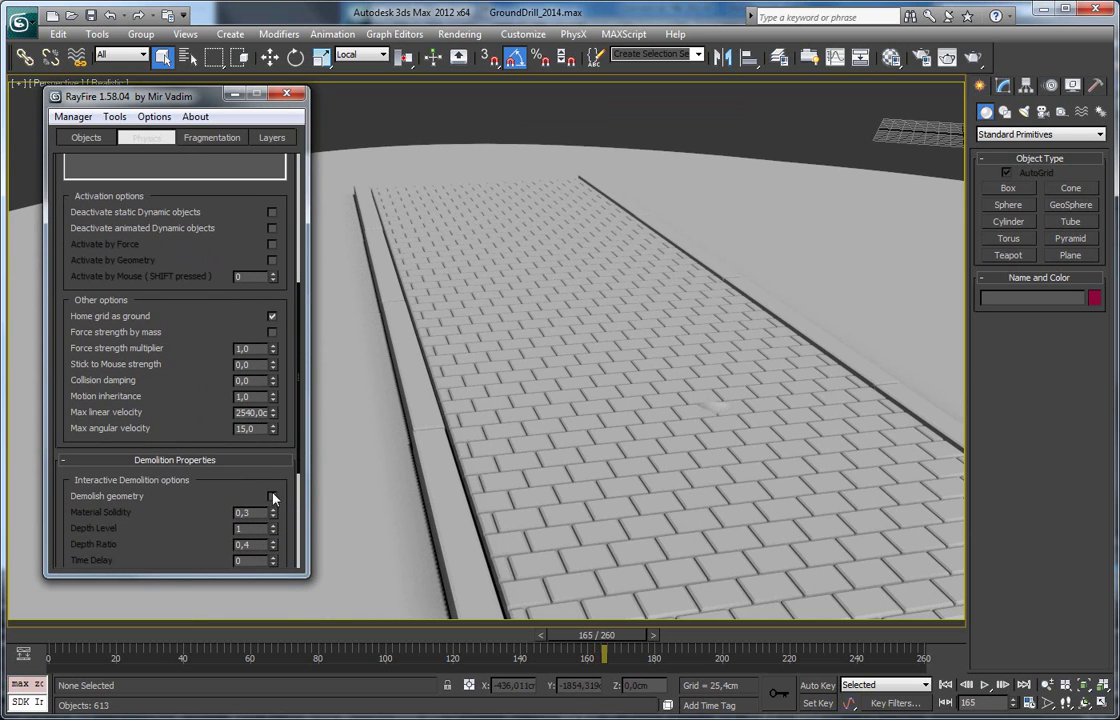
left_click(272, 497)
scroll(204, 270, "up", 6)
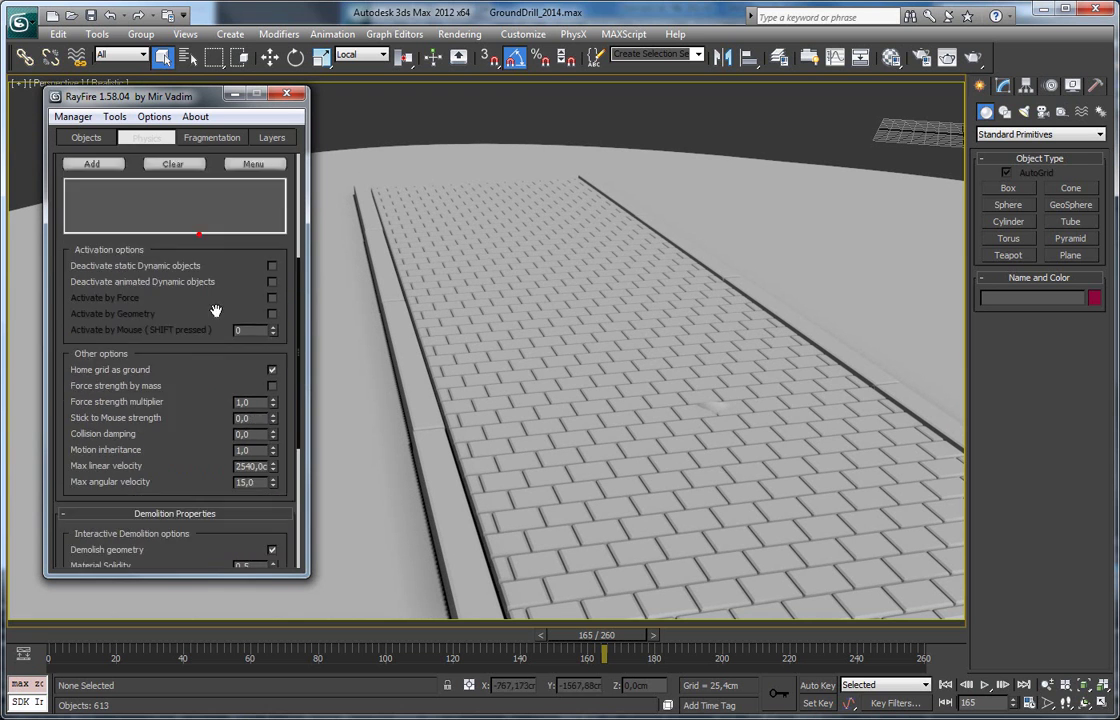
- Set the fragmentation type to Voronoi - Uniform with Iterations values of 10 and 5
left_click(211, 138)
left_click(201, 194)
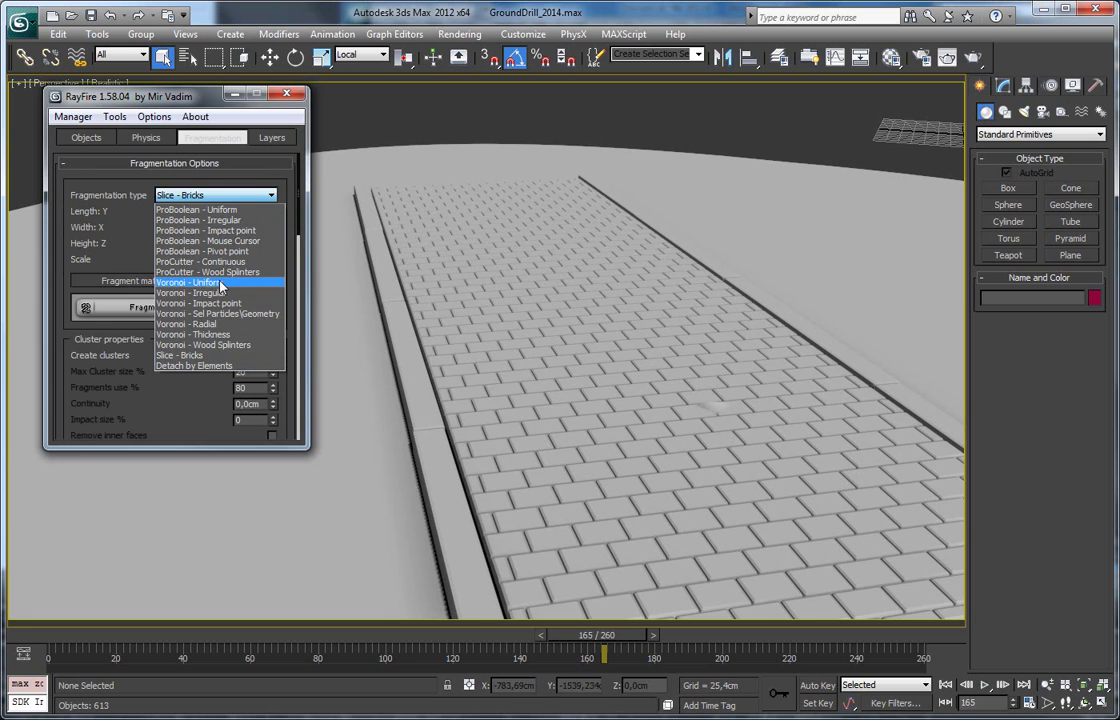
left_click(222, 284)
left_click(186, 212)
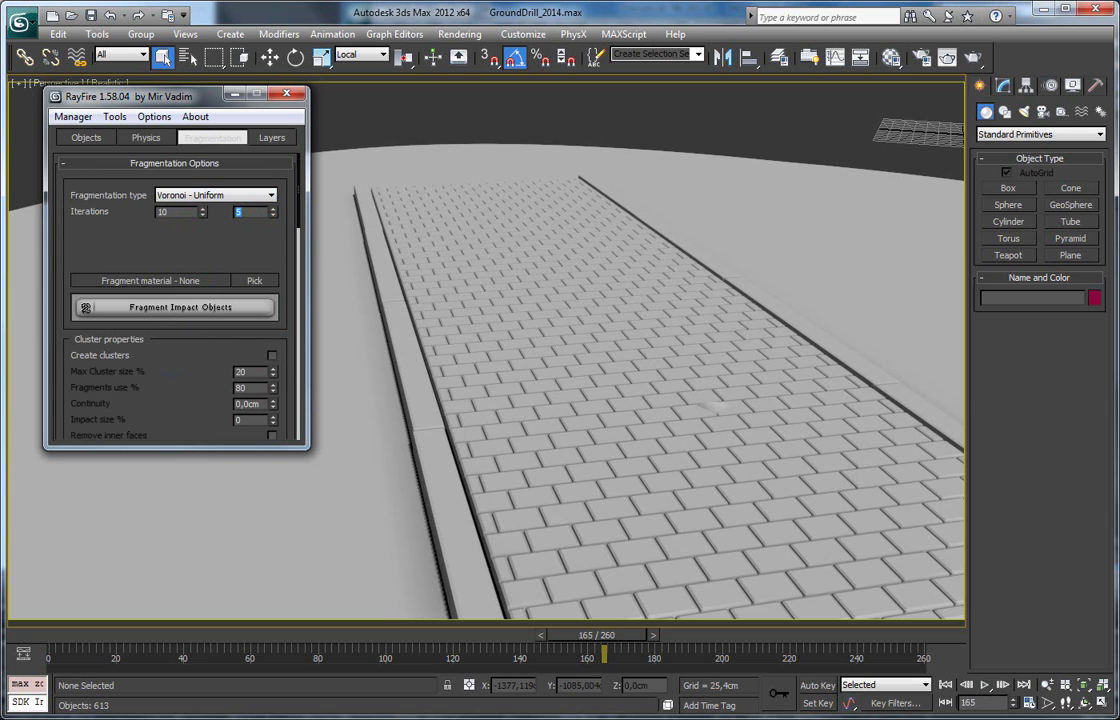
left_click_drag(209, 358, 220, 335)
- View the pavement from its near end and bake the simulation with geometry demolition enabled
middle_click_drag(383, 247, 636, 270, "alt")
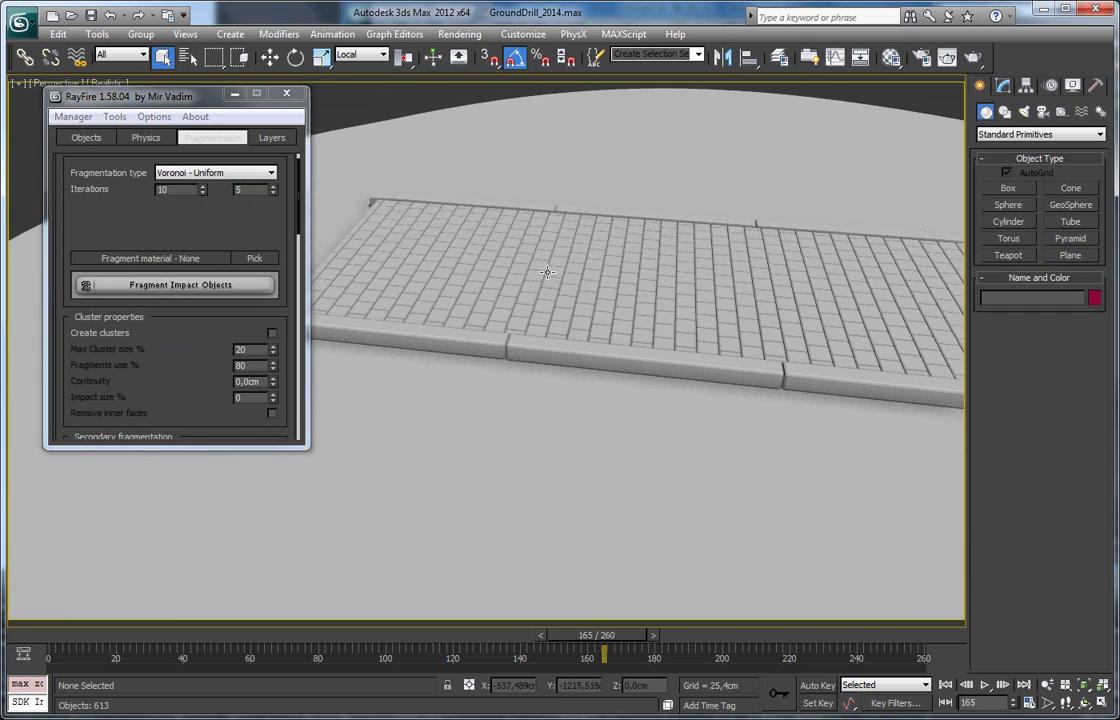
middle_click_drag(546, 273, 607, 381, "alt")
scroll(606, 398, "up", 3)
scroll(606, 402, "down", 5)
left_click(148, 140)
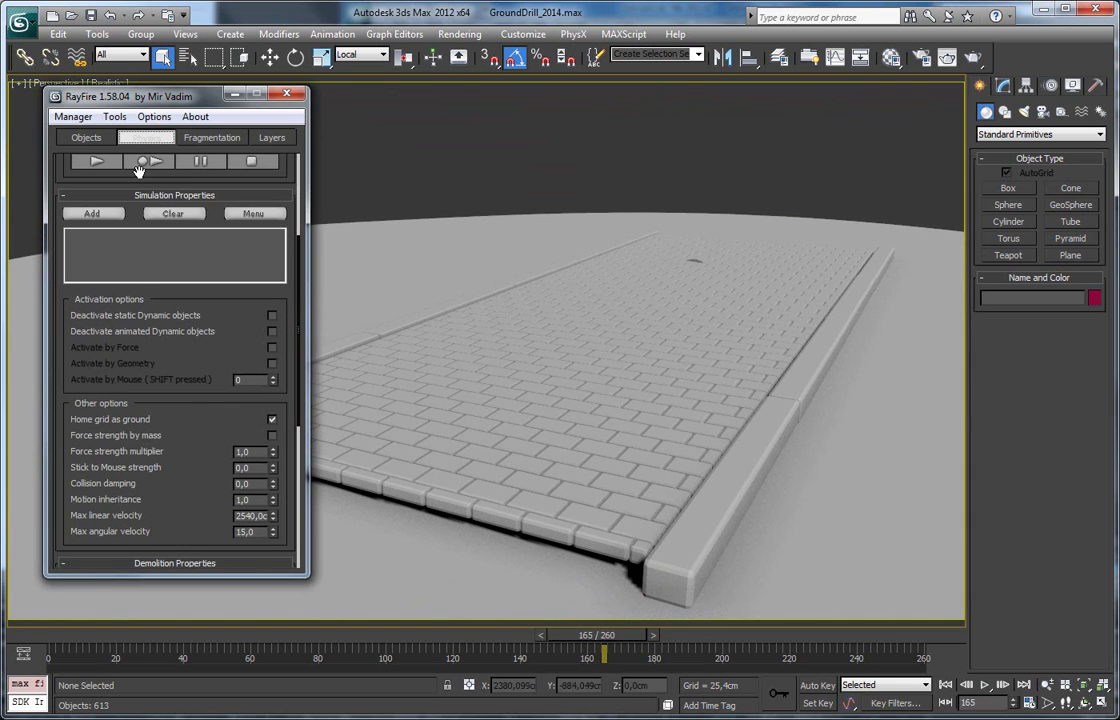
left_click(145, 167)
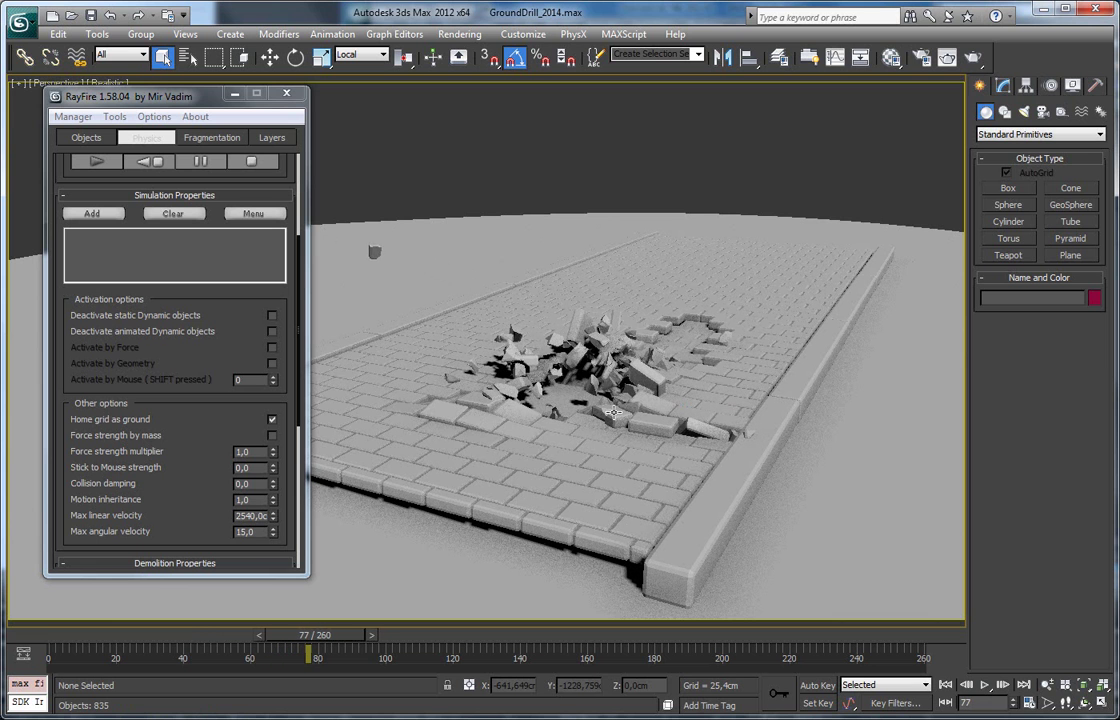
- Follow the shattering bricks along the drill's path at close range while the simulation bakes
middle_click_drag(614, 412, 659, 428, "alt")
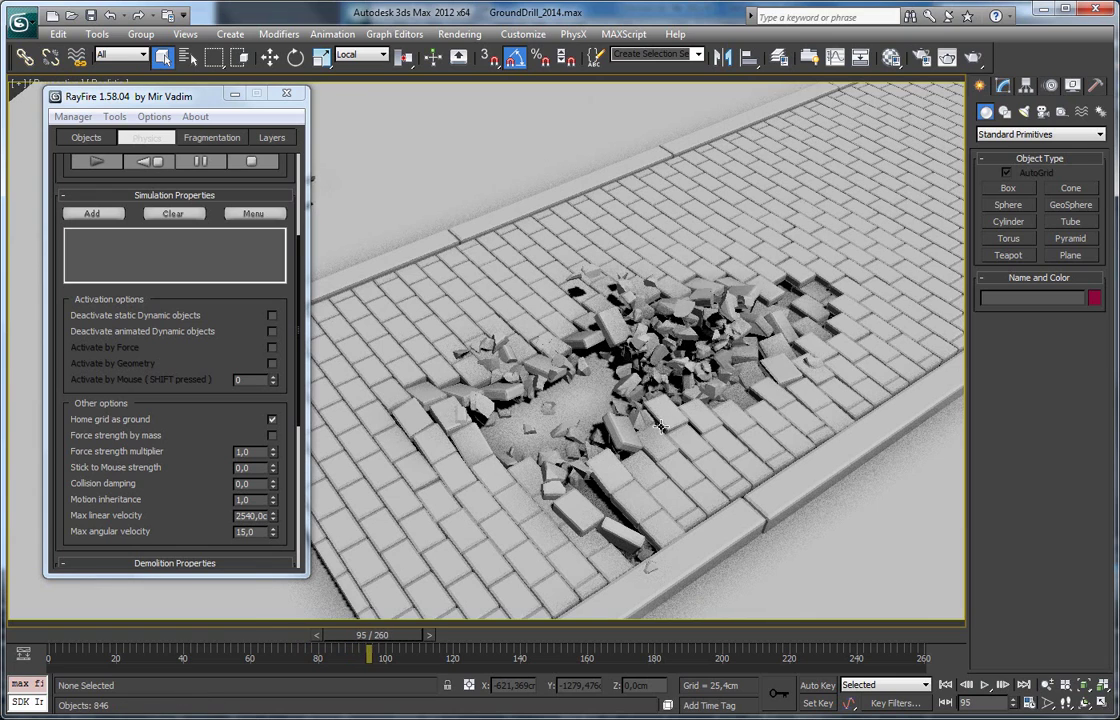
middle_click_drag(814, 384, 567, 442)
scroll(665, 424, "up", 3)
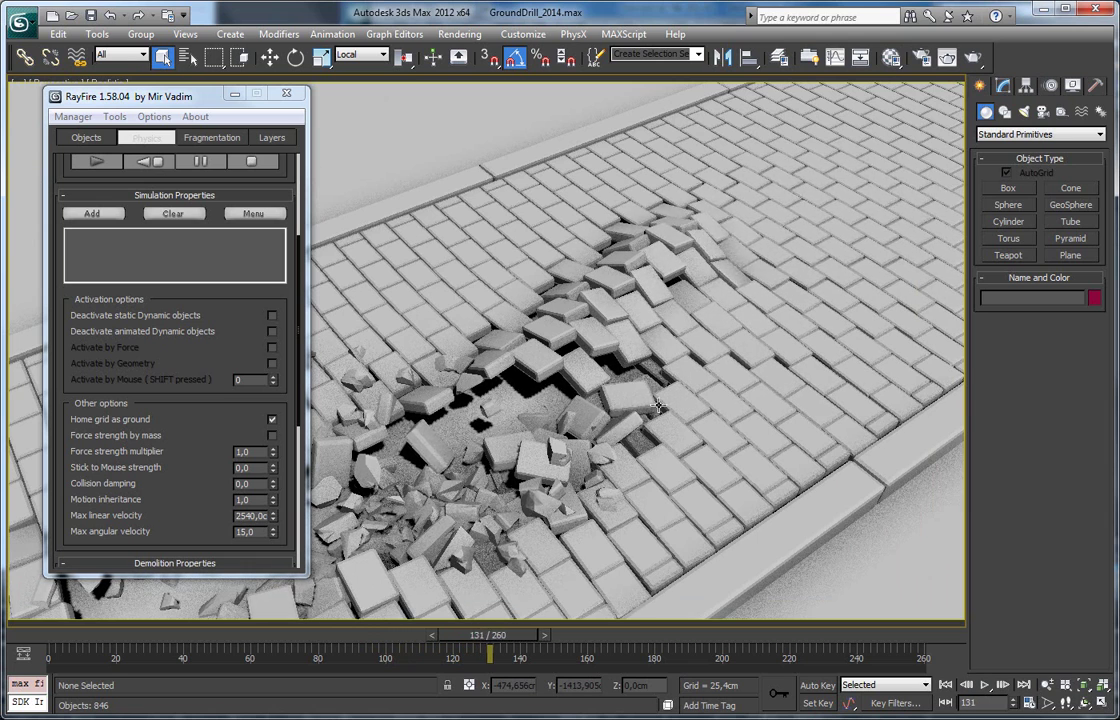
middle_click_drag(658, 405, 633, 428)
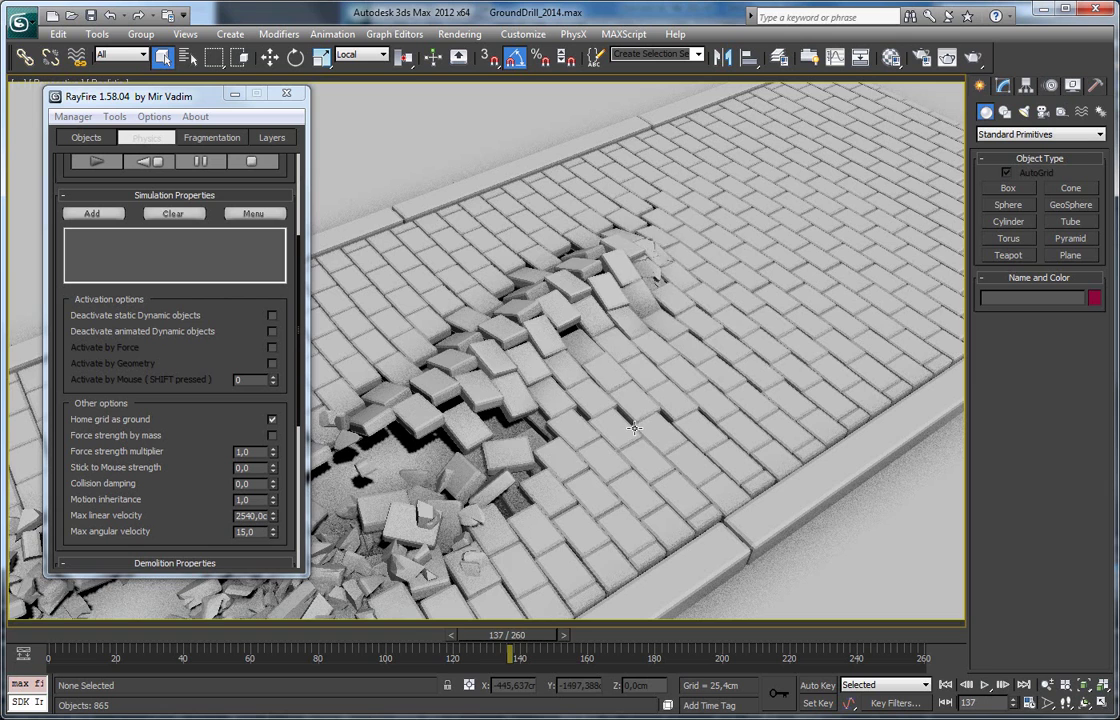
middle_click_drag(634, 428, 595, 446)
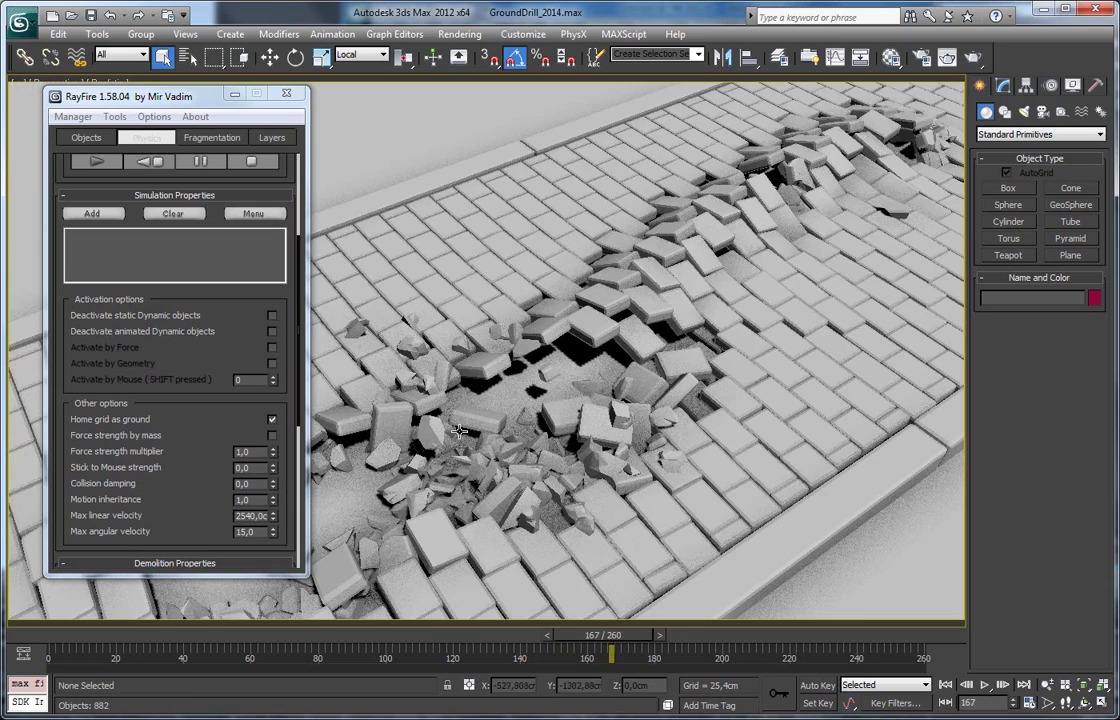
middle_click_drag(641, 311, 545, 385)
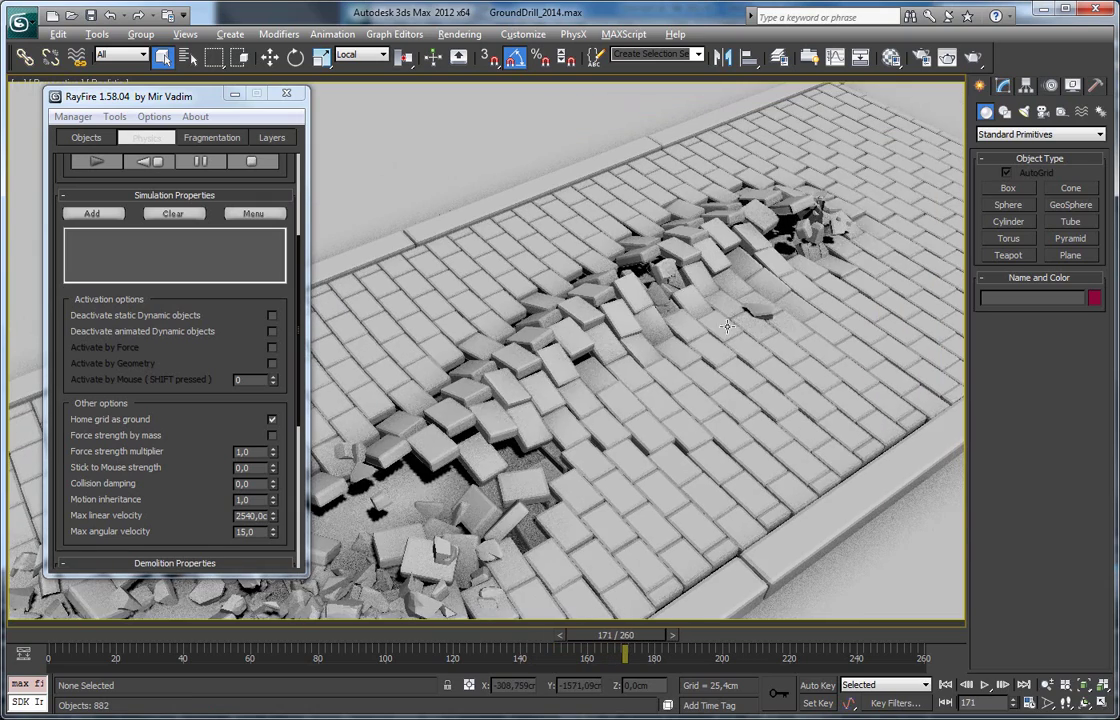
middle_click_drag(755, 350, 655, 357, "alt")
middle_click_drag(750, 355, 532, 377)
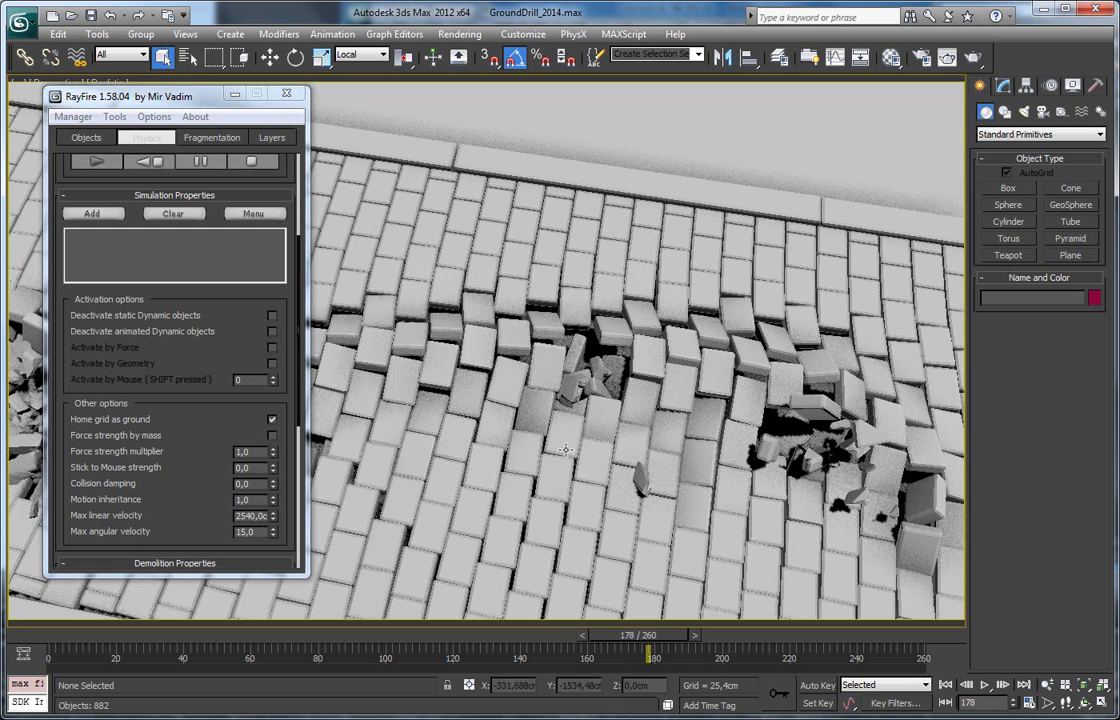
middle_click_drag(567, 451, 518, 357, "alt")
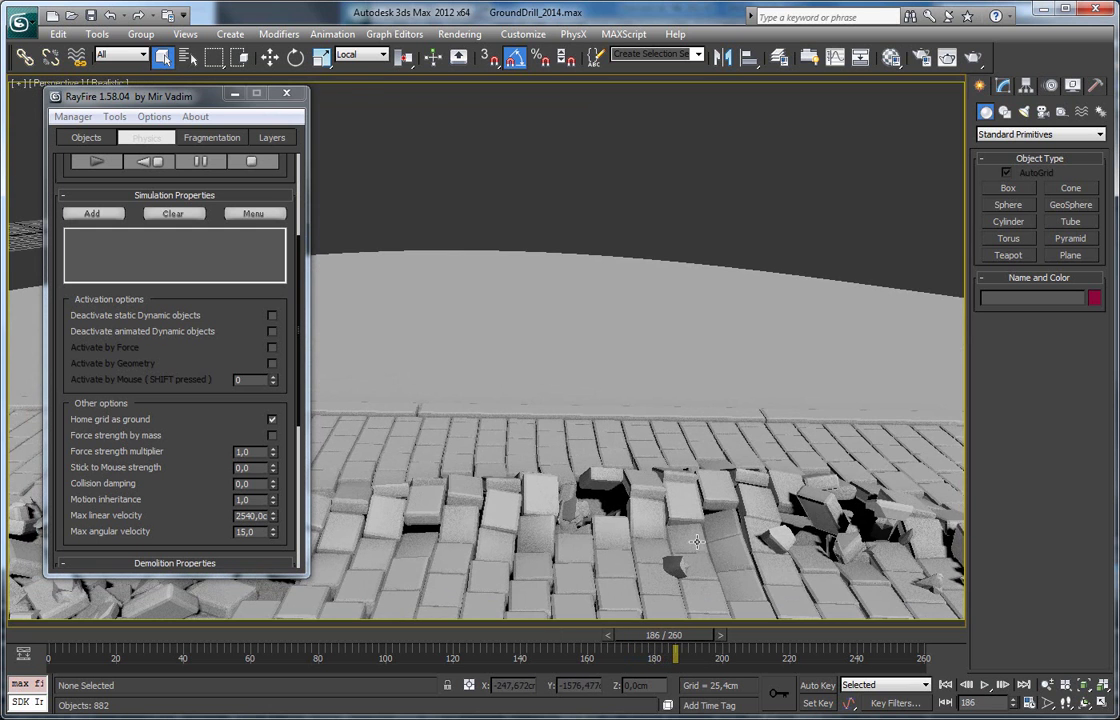
- Examine the whole broken pavement from several sides as the bake finishes, and collapse the Physics settings
scroll(643, 453, "down", 3)
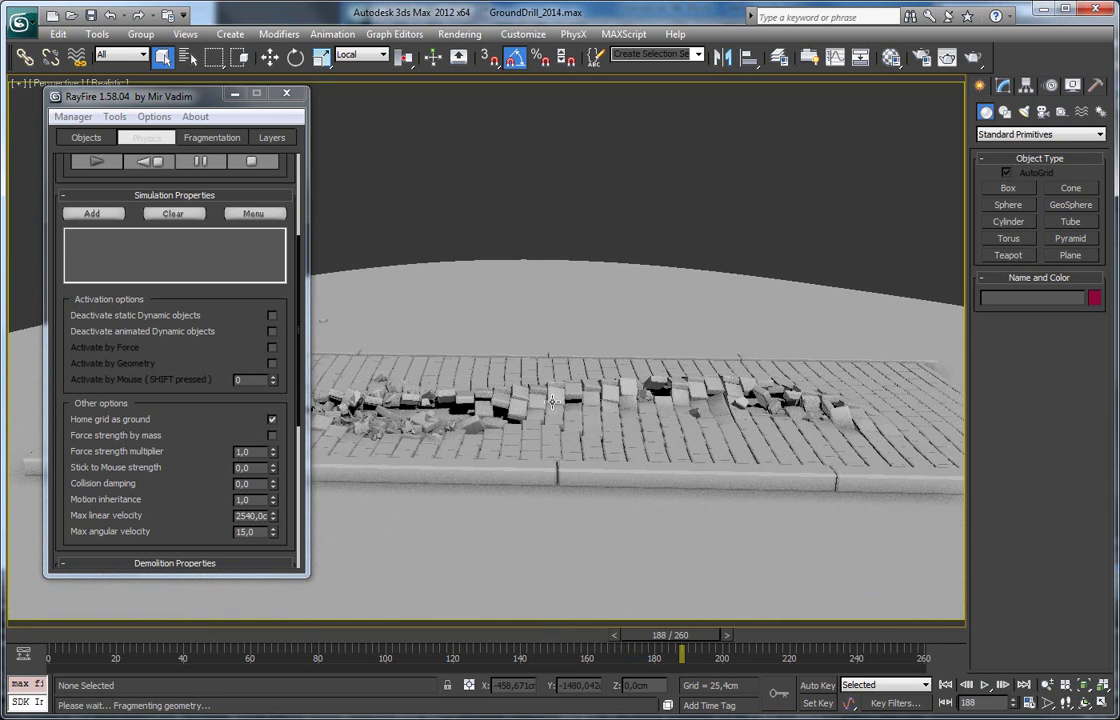
middle_click_drag(552, 401, 757, 390)
middle_click_drag(955, 392, 648, 416)
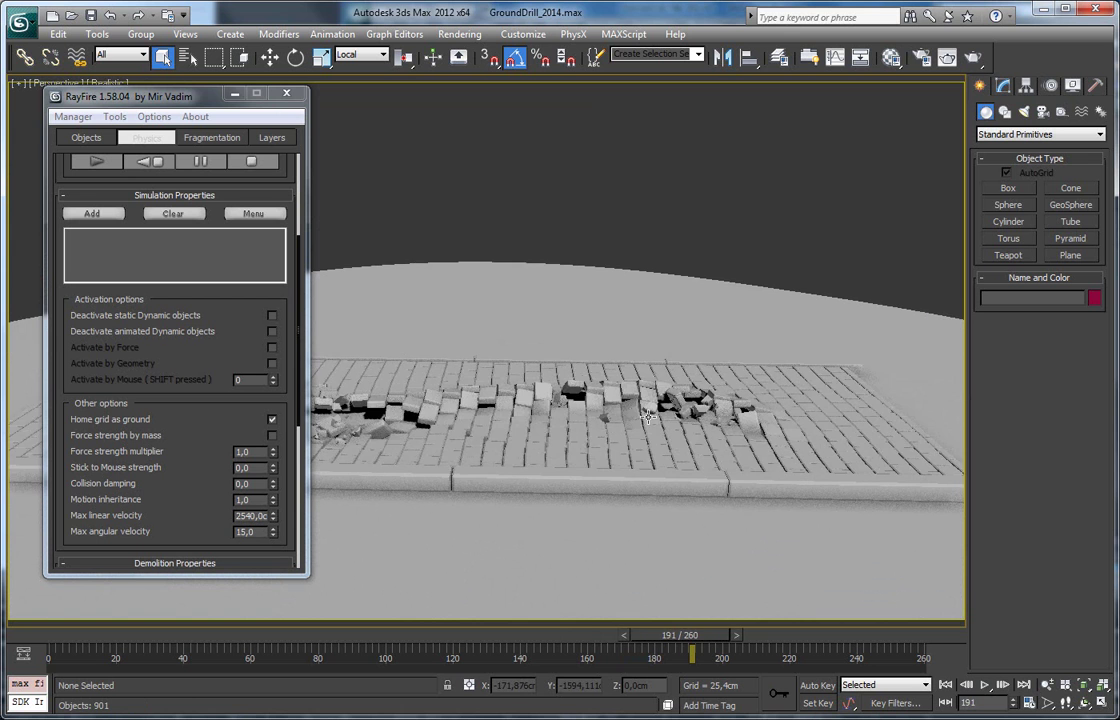
middle_click_drag(610, 360, 625, 474)
left_click_drag(165, 482, 156, 403)
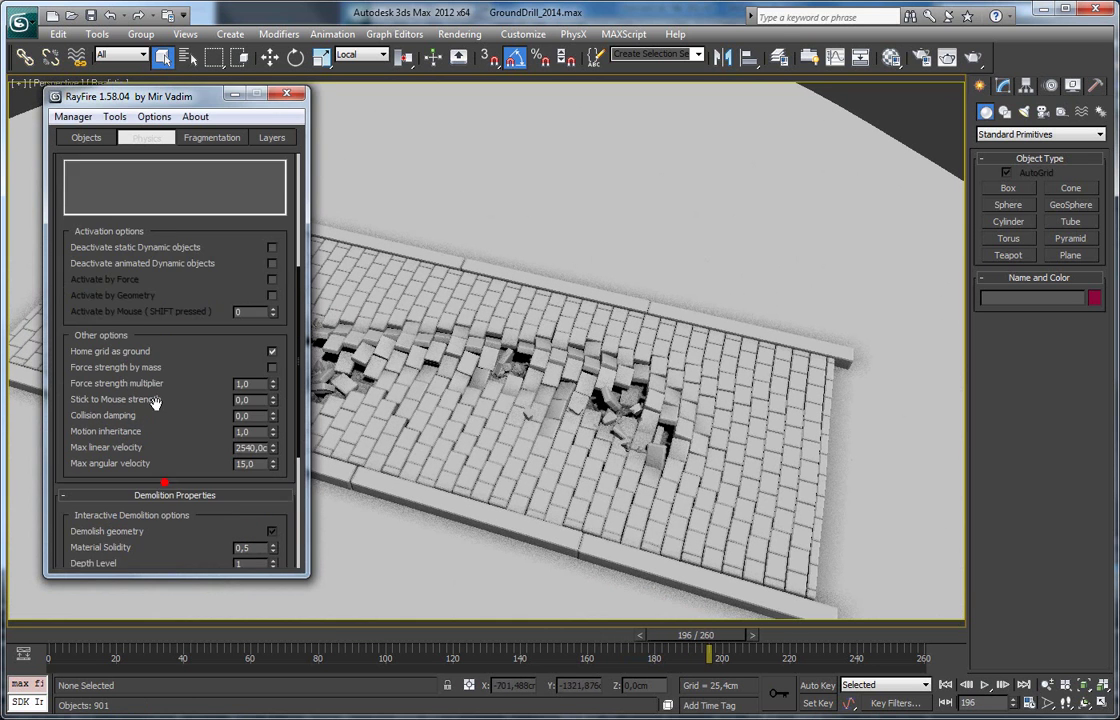
scroll(155, 402, "down", 2)
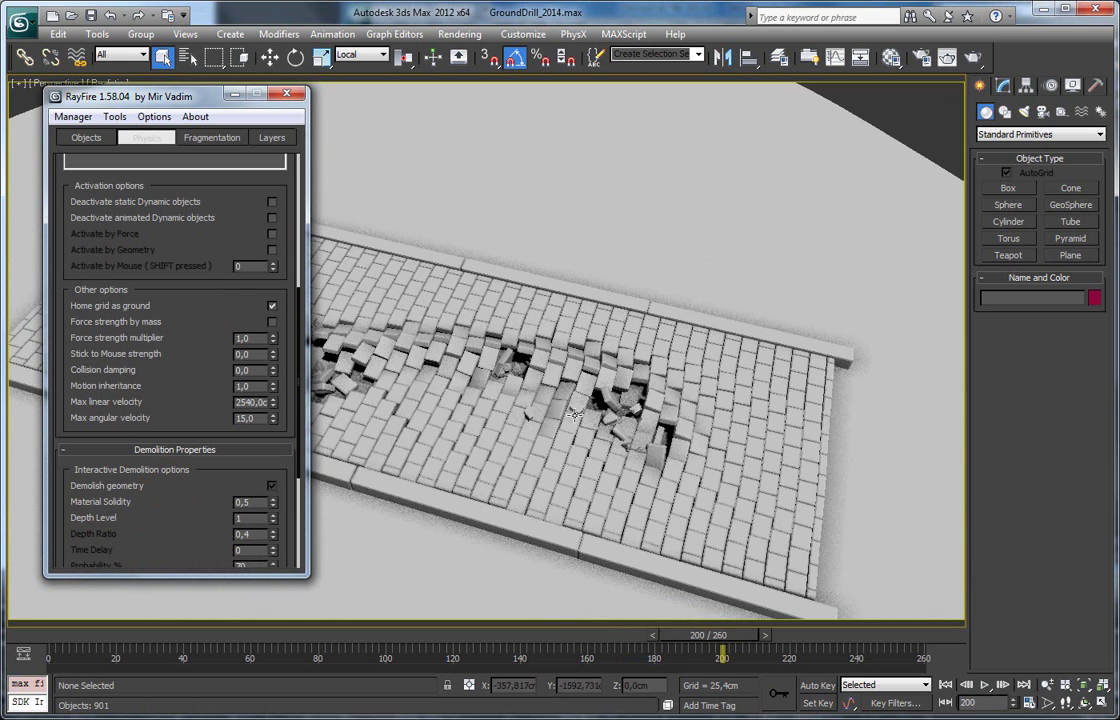
middle_click_drag(481, 405, 351, 298, "alt")
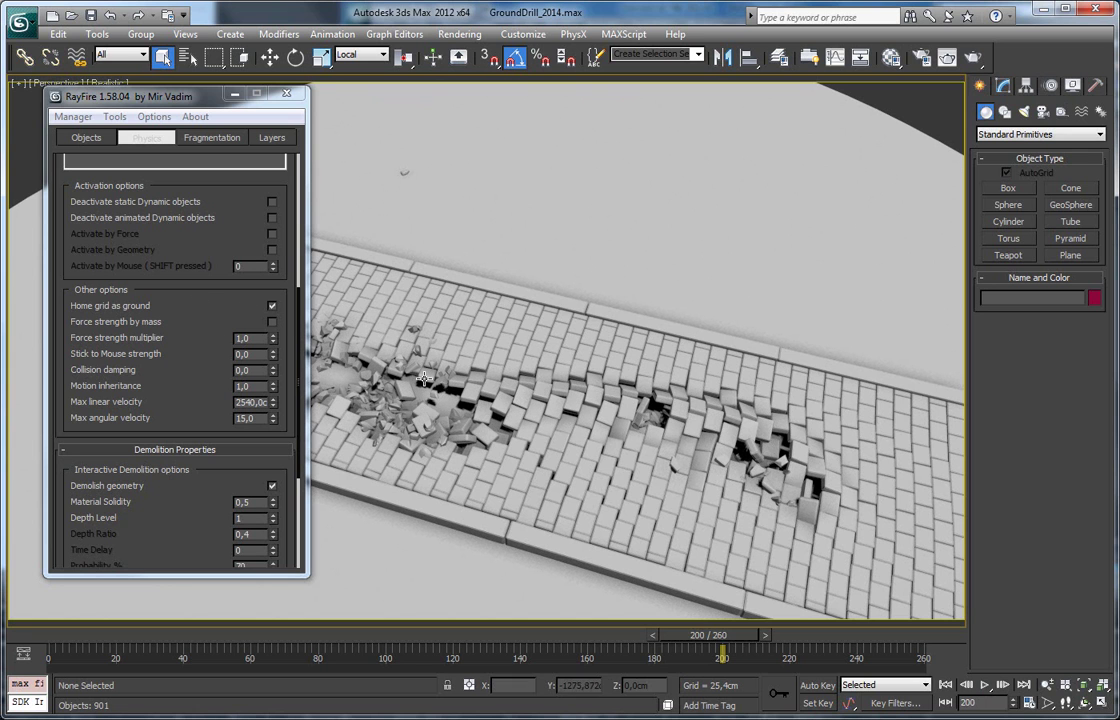
scroll(146, 345, "up", 5)
middle_click_drag(570, 424, 300, 330, "alt")
left_click(145, 140)
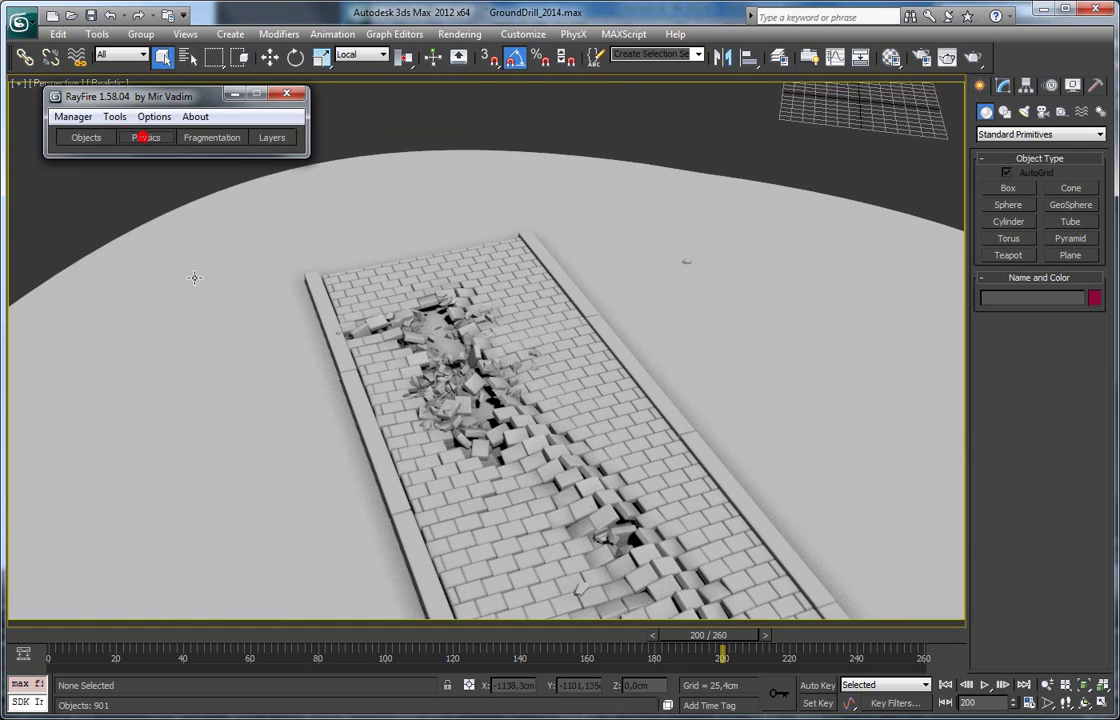
middle_click_drag(230, 330, 355, 345, "alt")
- Scrub the baked animation to frames 70 and 90 and inspect the shattered brick fragments up close
left_click_drag(48, 635, 95, 636)
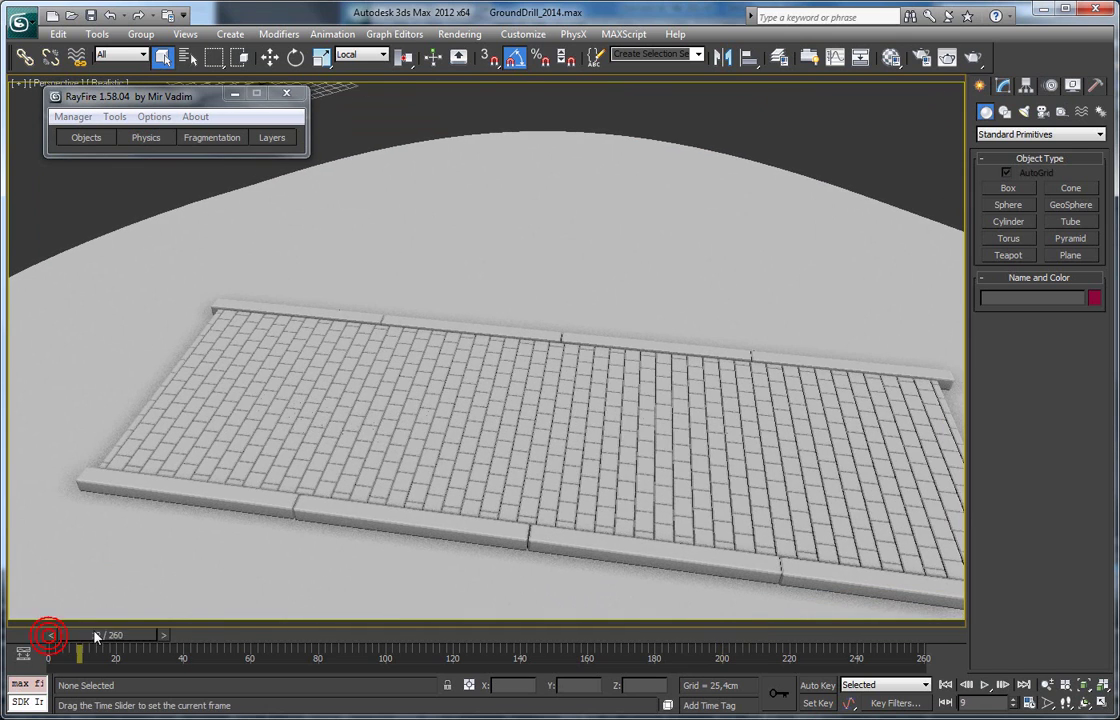
left_click_drag(185, 634, 282, 634)
middle_click_drag(332, 525, 429, 399, "alt")
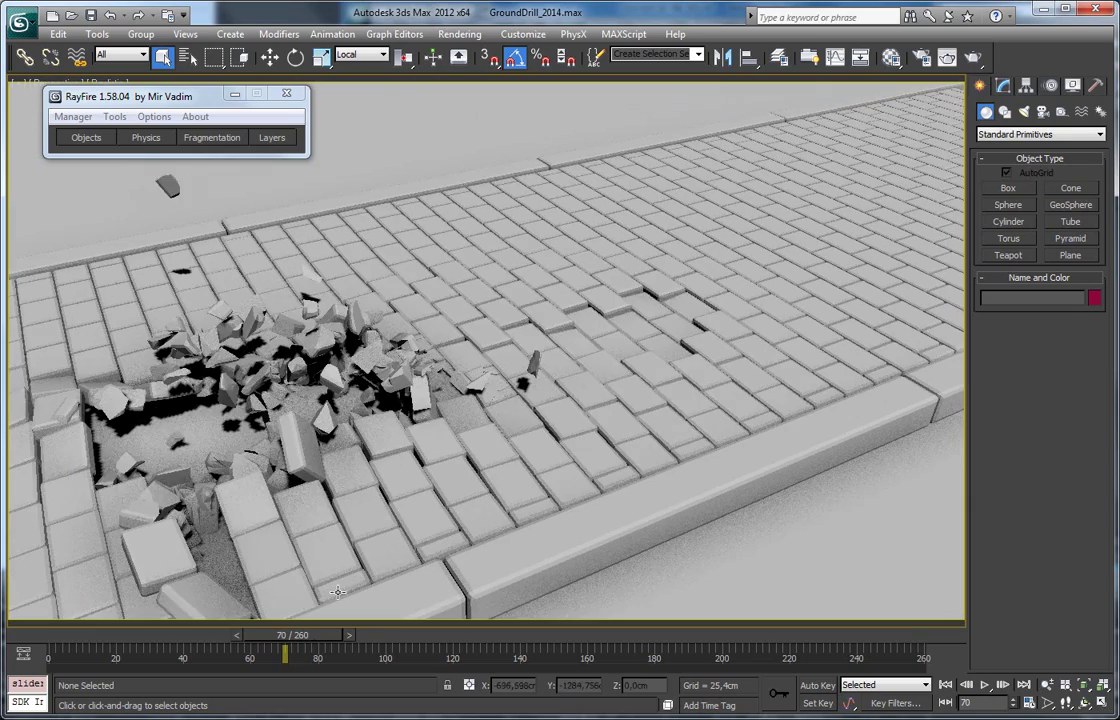
left_click_drag(324, 636, 388, 638)
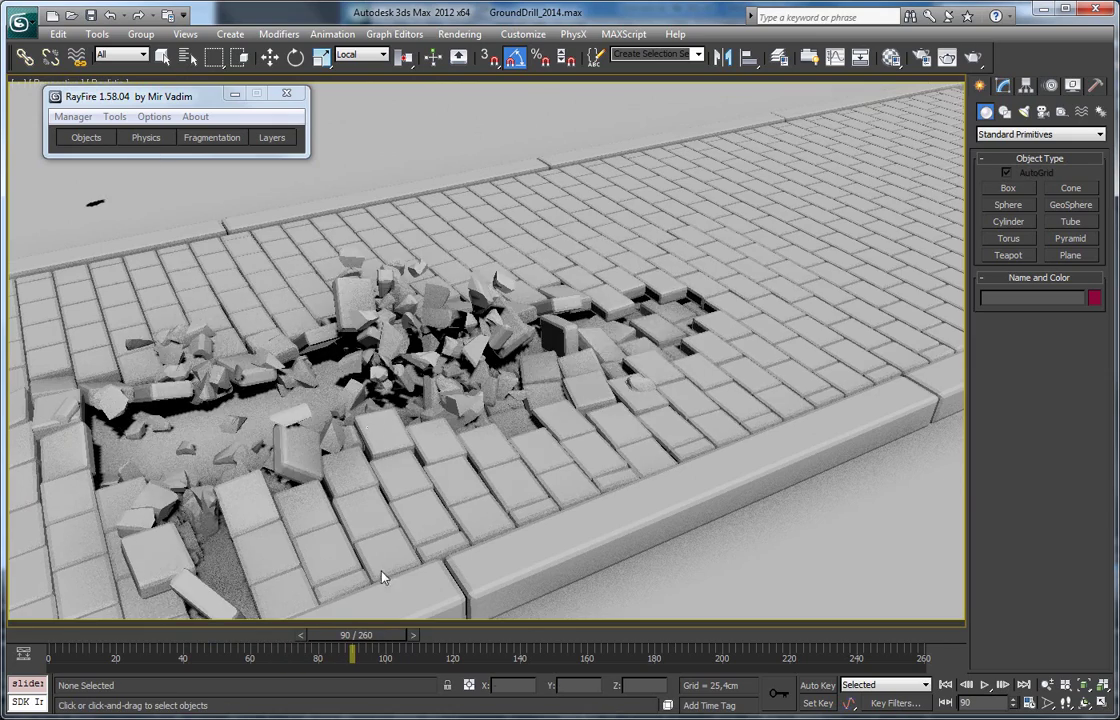
scroll(373, 424, "up", 3)
middle_click_drag(373, 424, 137, 169, "alt")
middle_click_drag(222, 330, 180, 250, "alt")
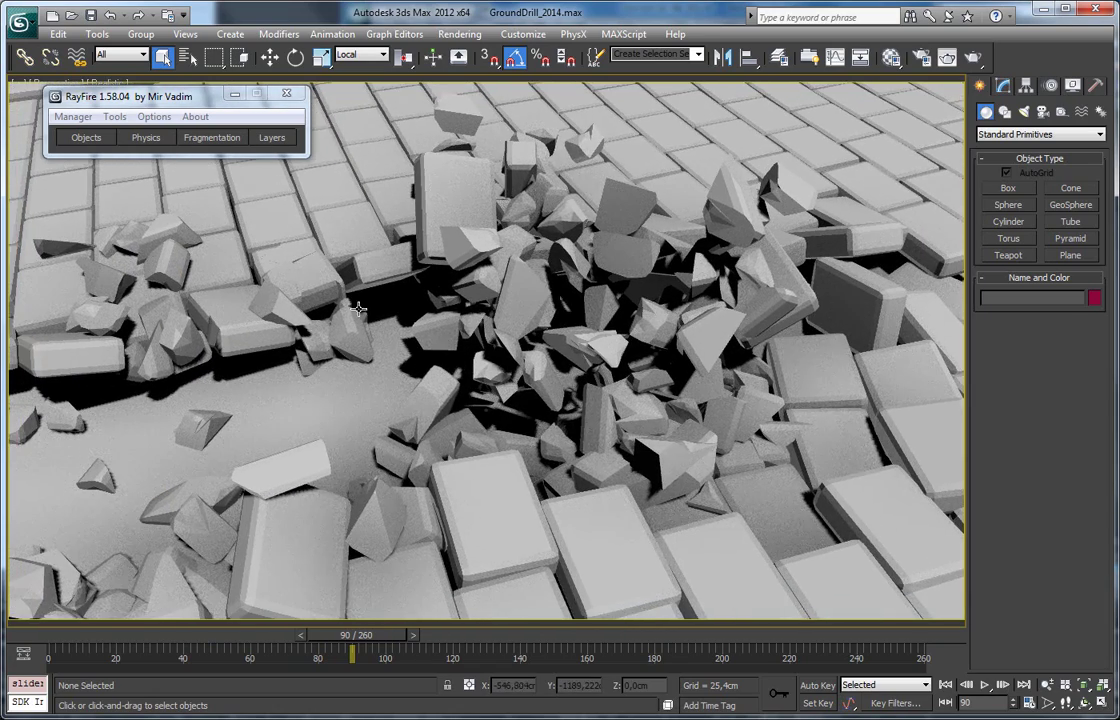
- Clear the previous baked simulation and set the dead bricks' Revive by velocity to 50 cm
scroll(358, 310, "down", 10)
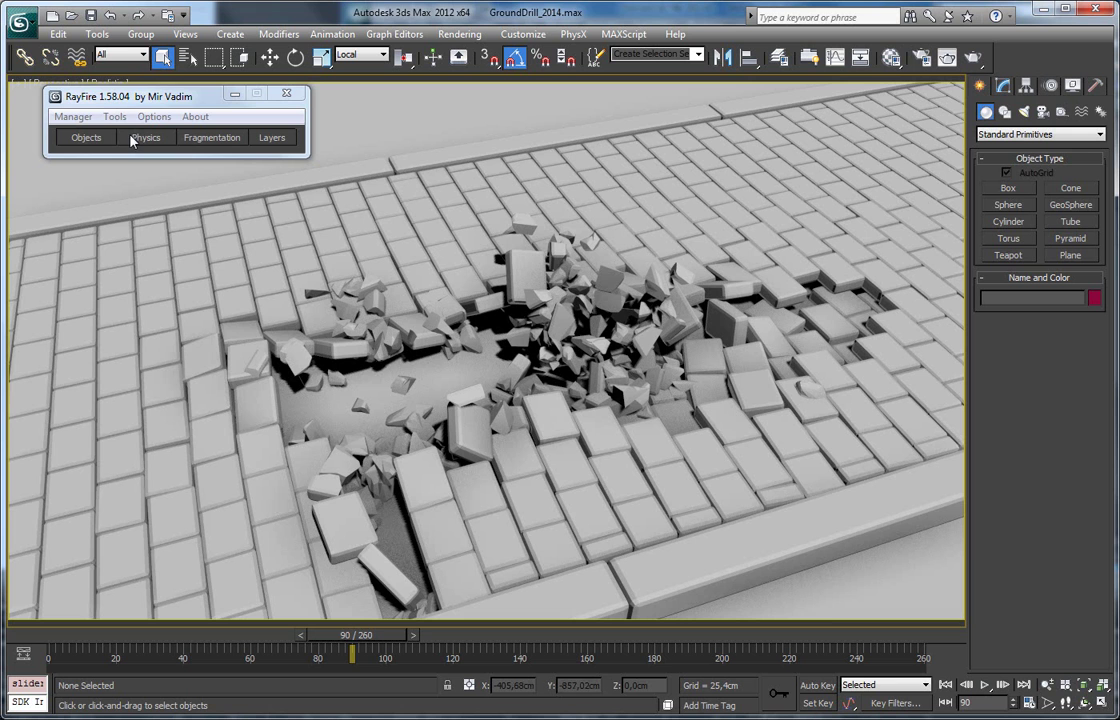
left_click(86, 117)
left_click(90, 152)
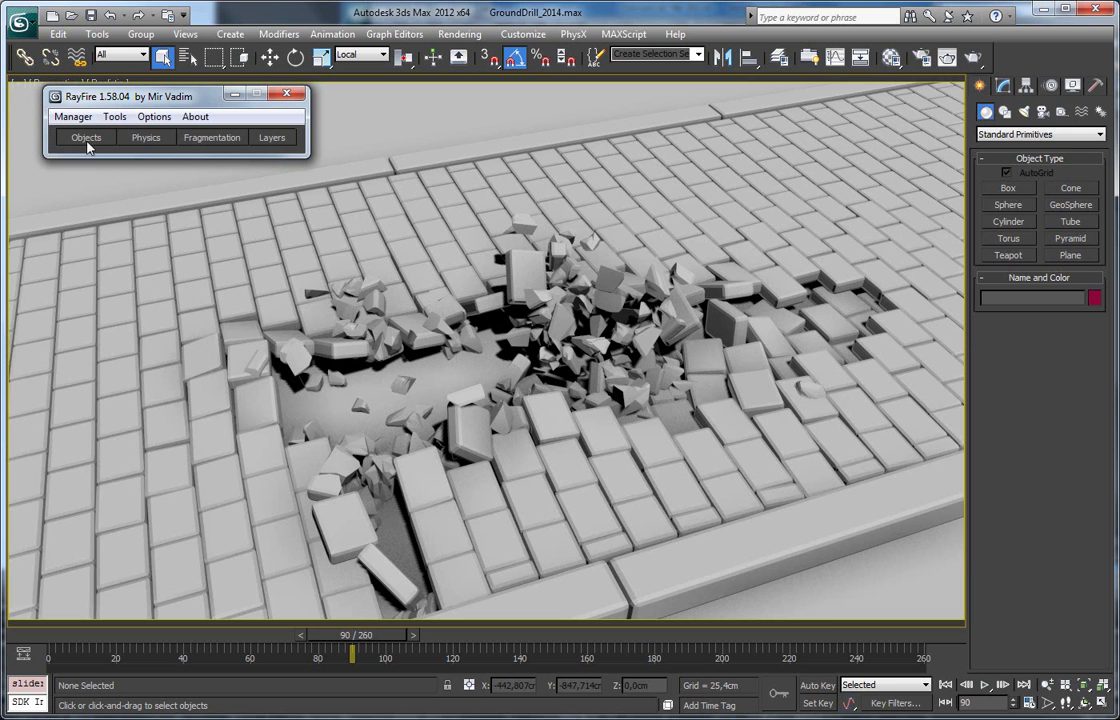
left_click(87, 137)
left_click_drag(106, 382, 237, 338)
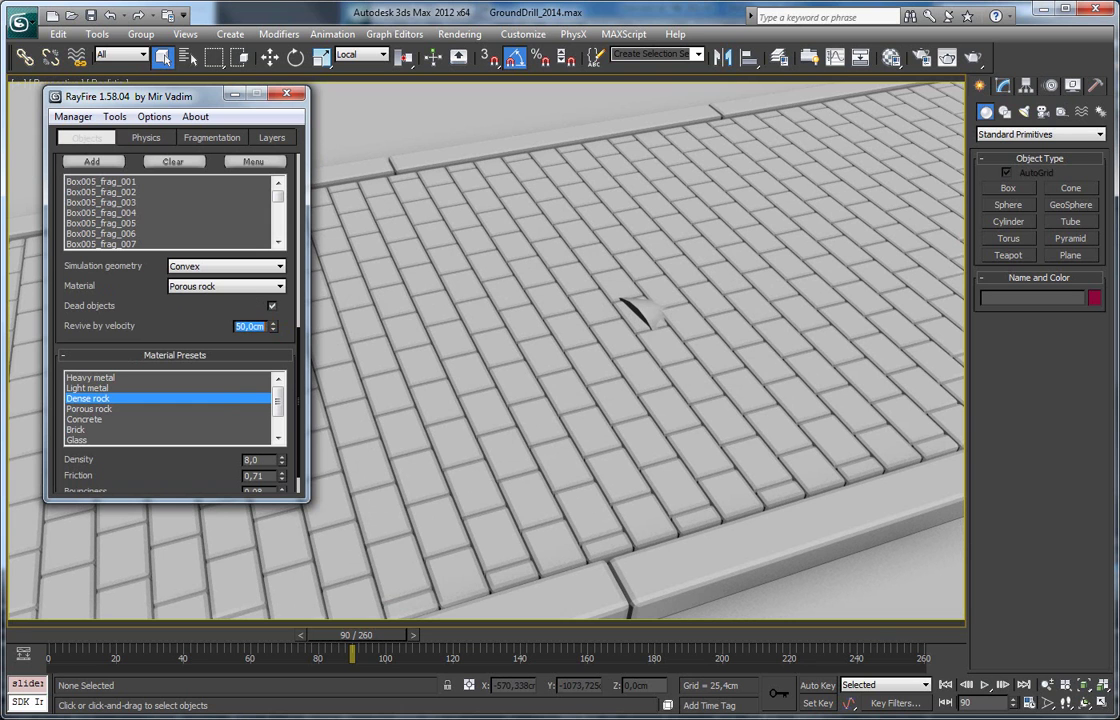
- Set the Material Solidity to 0.3 and the Voronoi - Uniform fragmentation iterations to 20
left_click(145, 137)
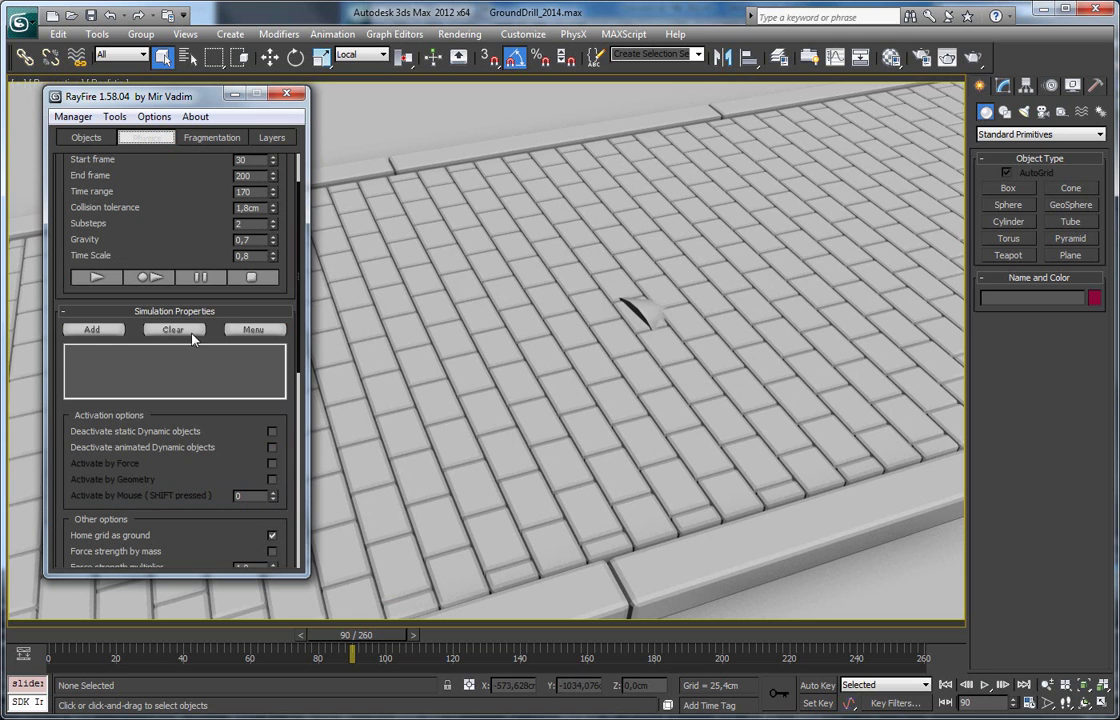
scroll(193, 338, "down", 5)
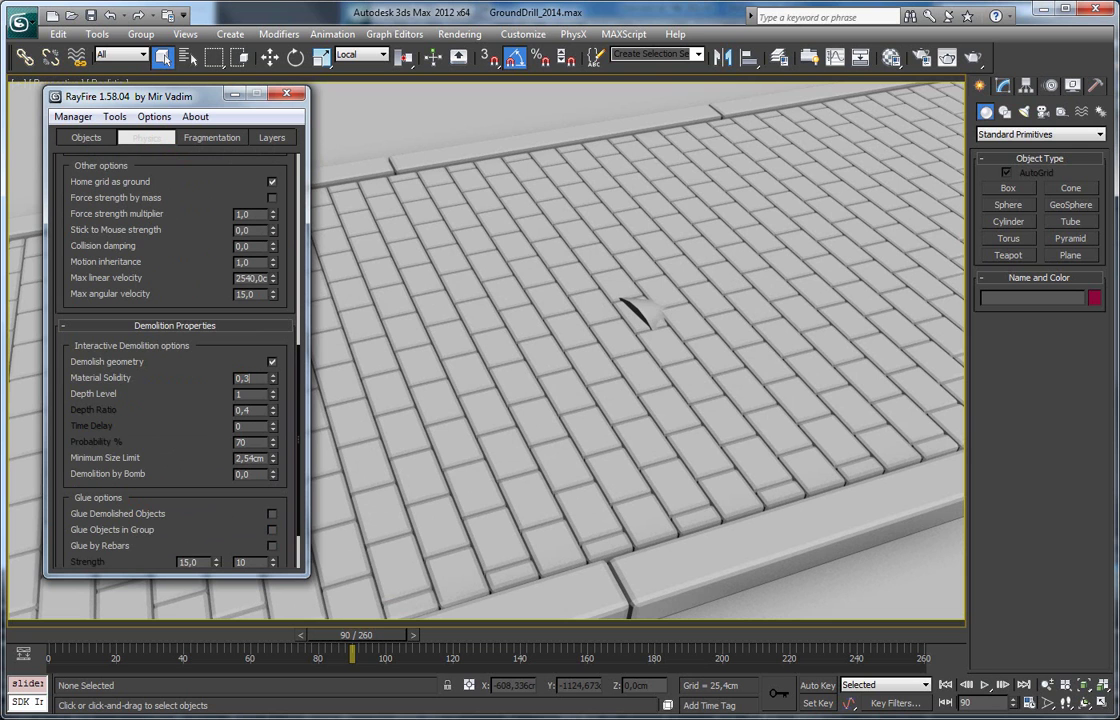
left_click(212, 138)
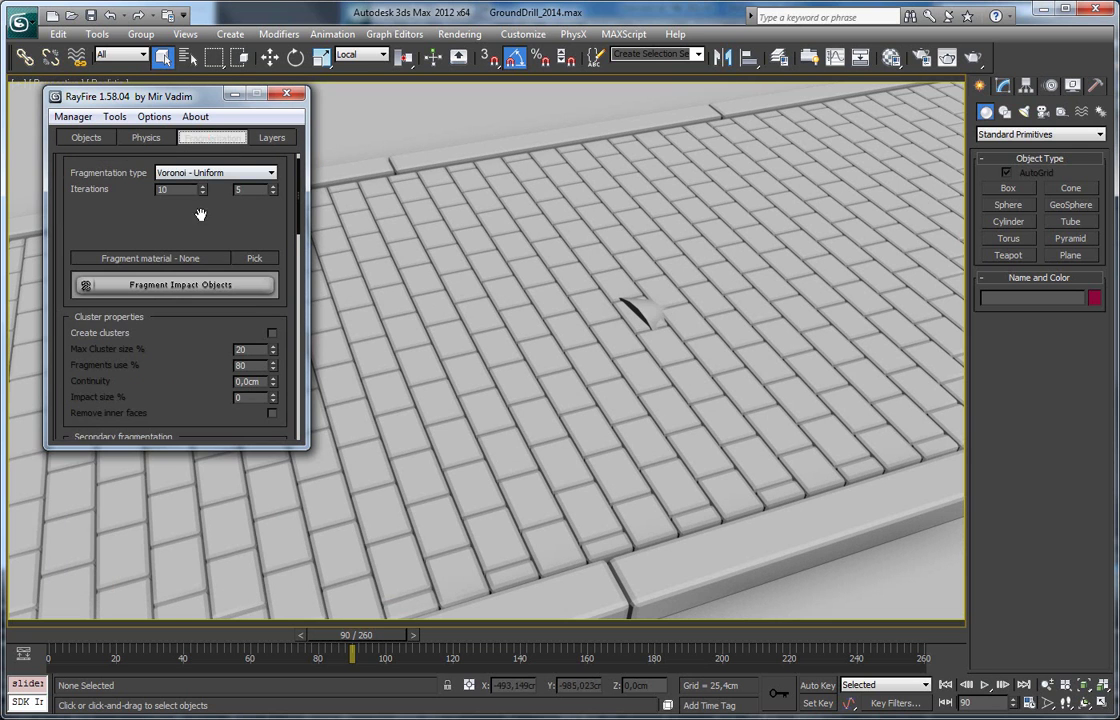
scroll(200, 215, "up", 1)
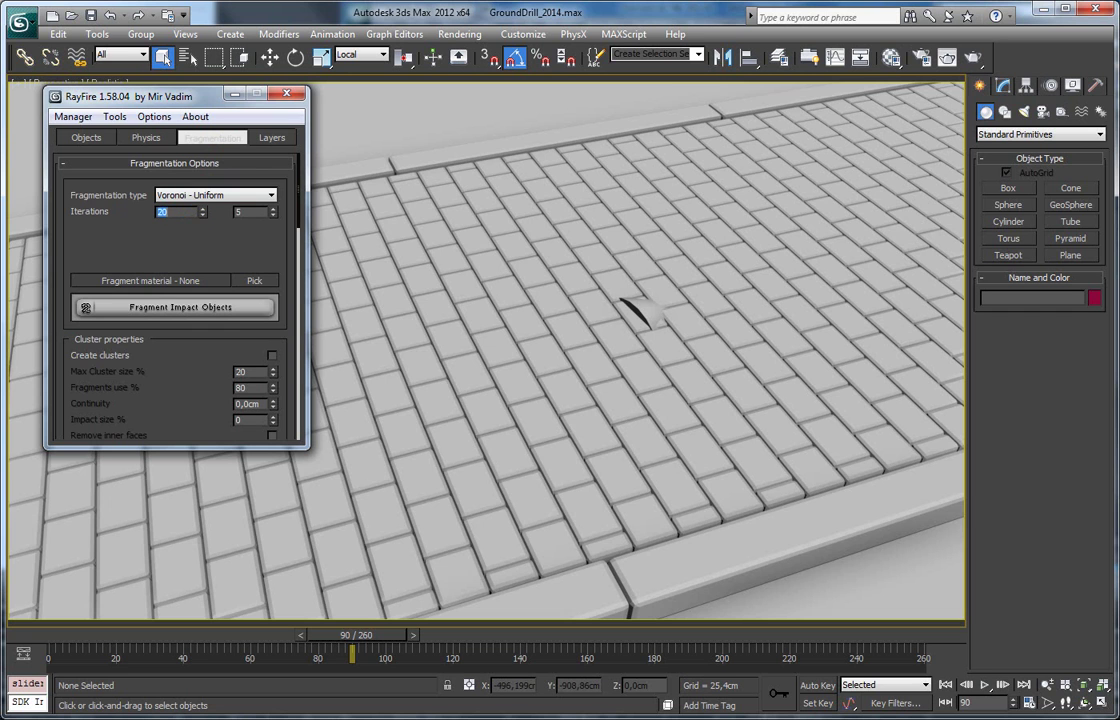
scroll(151, 243, "down", 5)
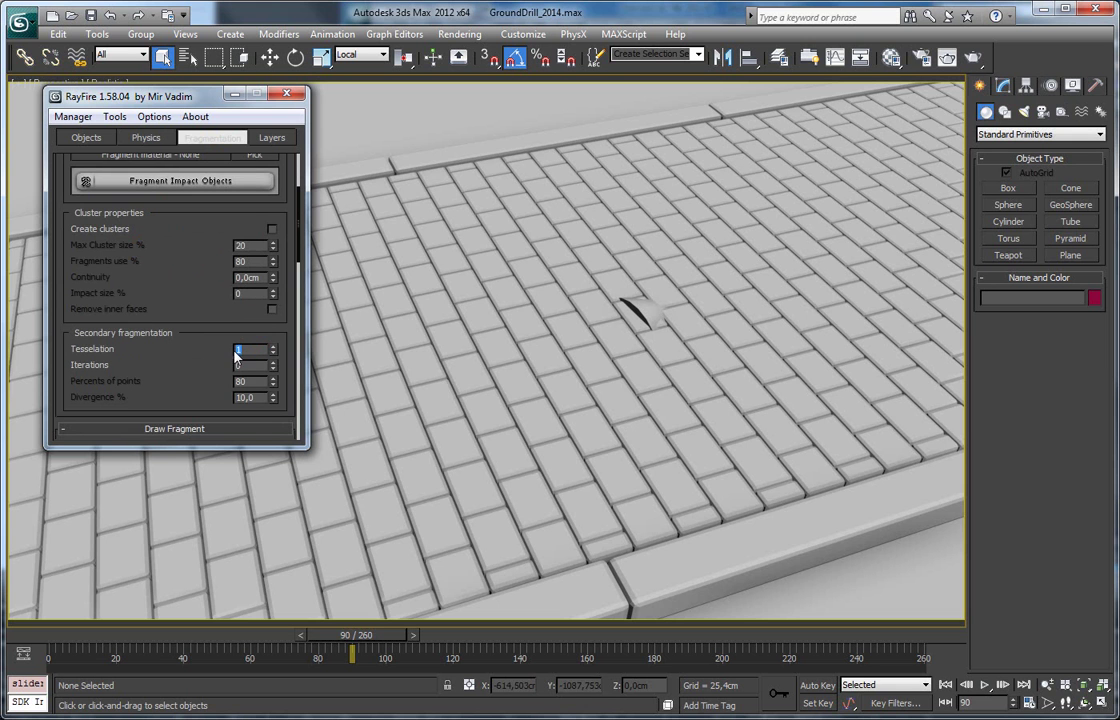
- Frame the whole pavement lengthwise in the viewport and move the RayFire window clear of it
middle_click_drag(426, 371, 388, 352, "alt")
mouse_move(154, 280)
left_mouse_down()
mouse_move(150, 172)
mouse_move(134, 271)
left_mouse_up()
scroll(134, 271, "up", 5)
left_click_drag(167, 87, 460, 6)
left_click_drag(192, 18, 1008, 228)
middle_click_drag(548, 301, 892, 305)
scroll(470, 322, "down", 5)
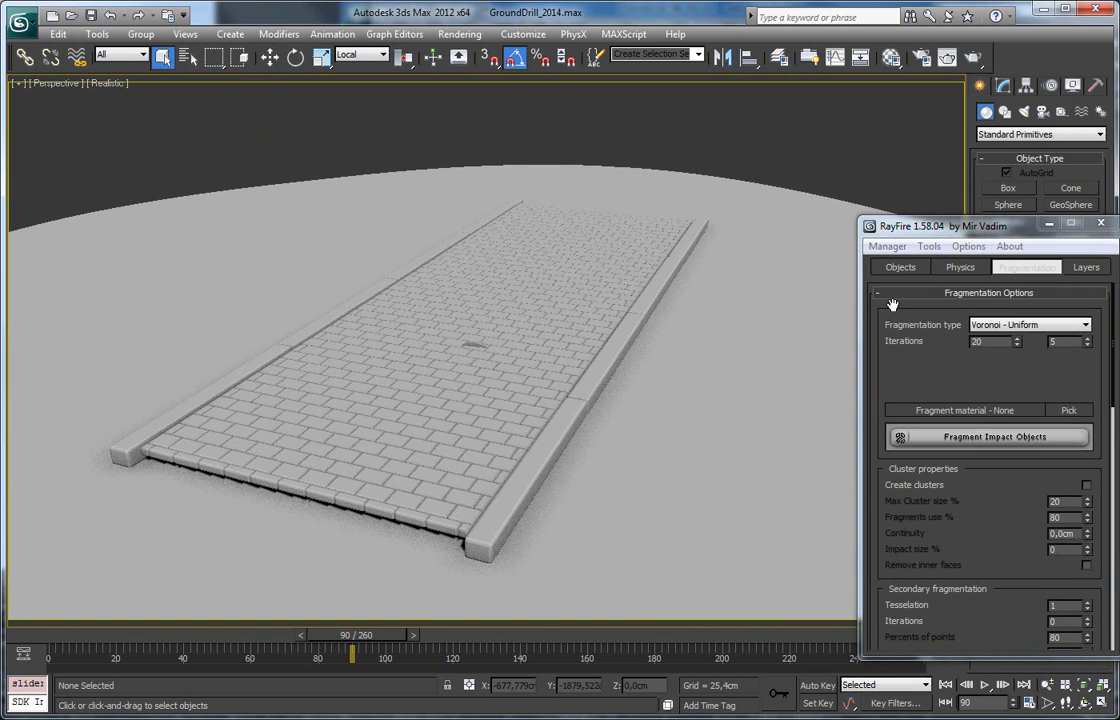
- Set the PhysX Collision tolerance to 2.2 cm and bake the simulation
left_click(958, 267)
scroll(971, 342, "up", 5)
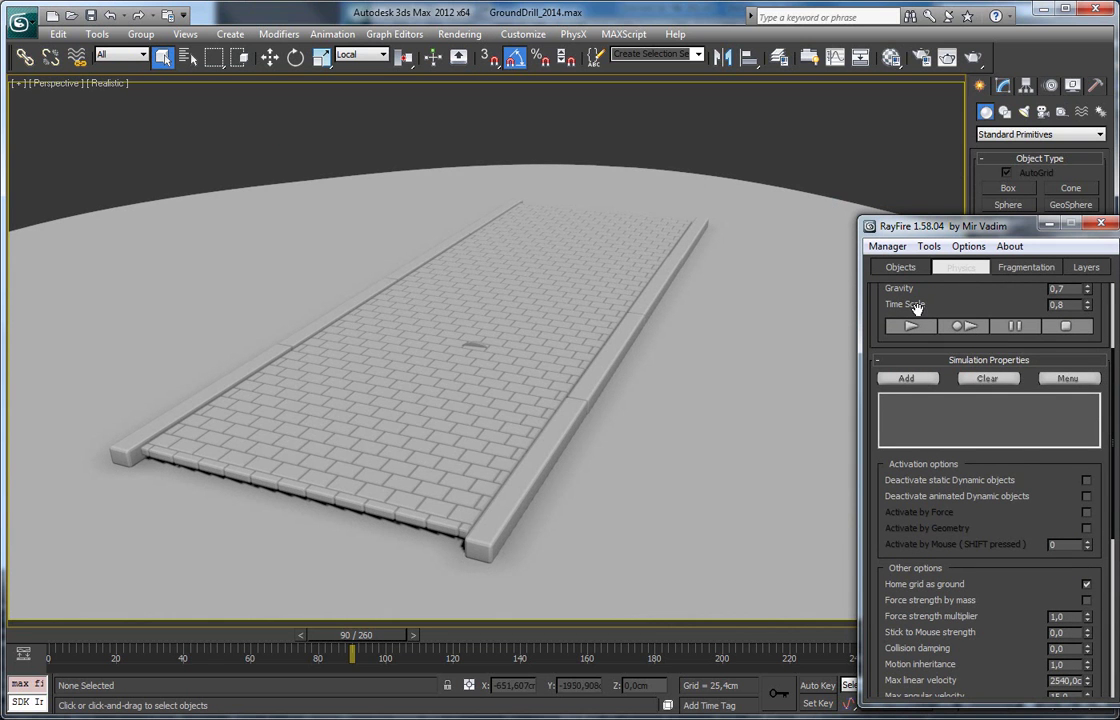
scroll(958, 333, "up", 1)
left_click_drag(958, 333, 955, 431)
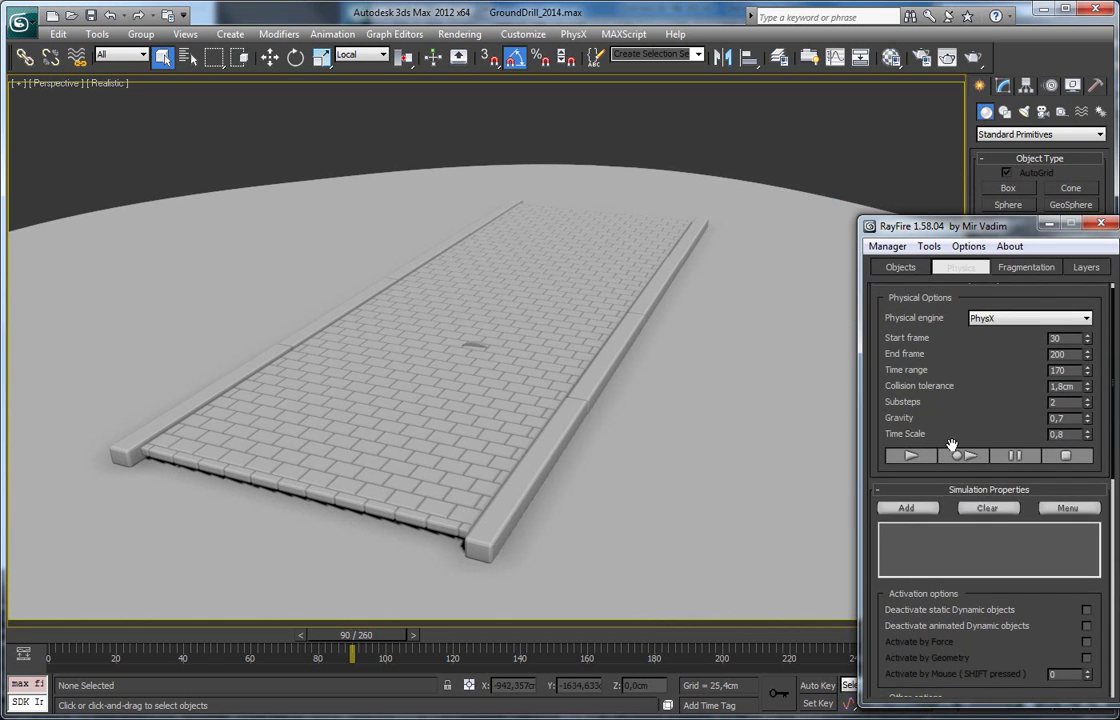
double_click(1060, 386)
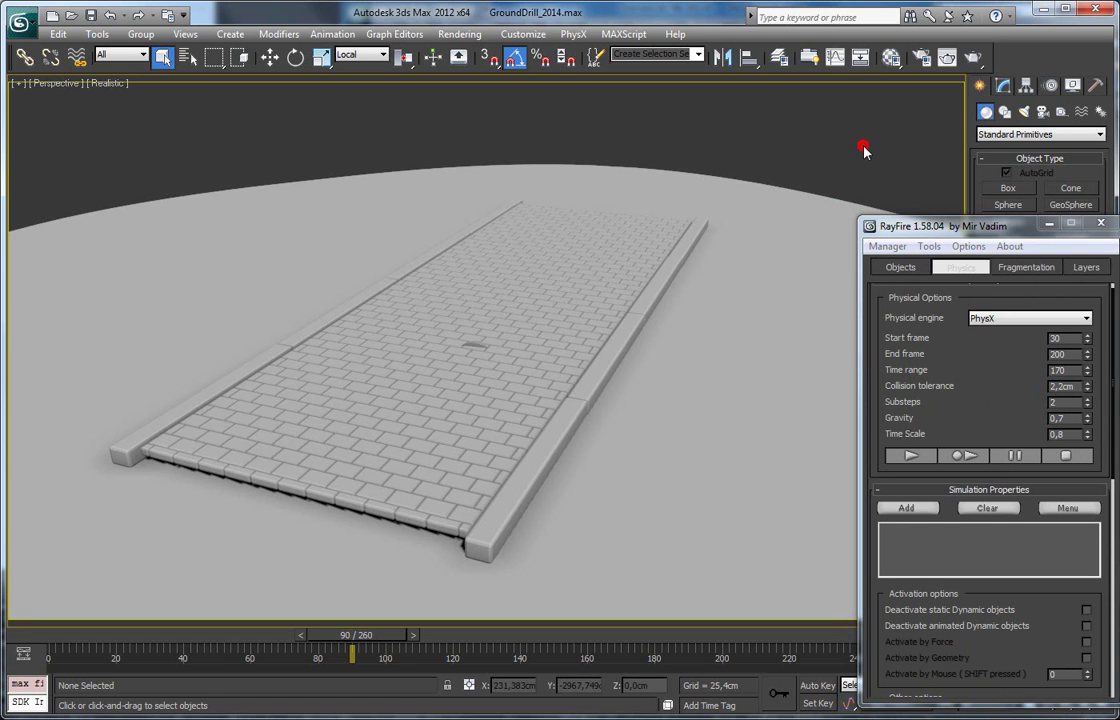
left_click(966, 456)
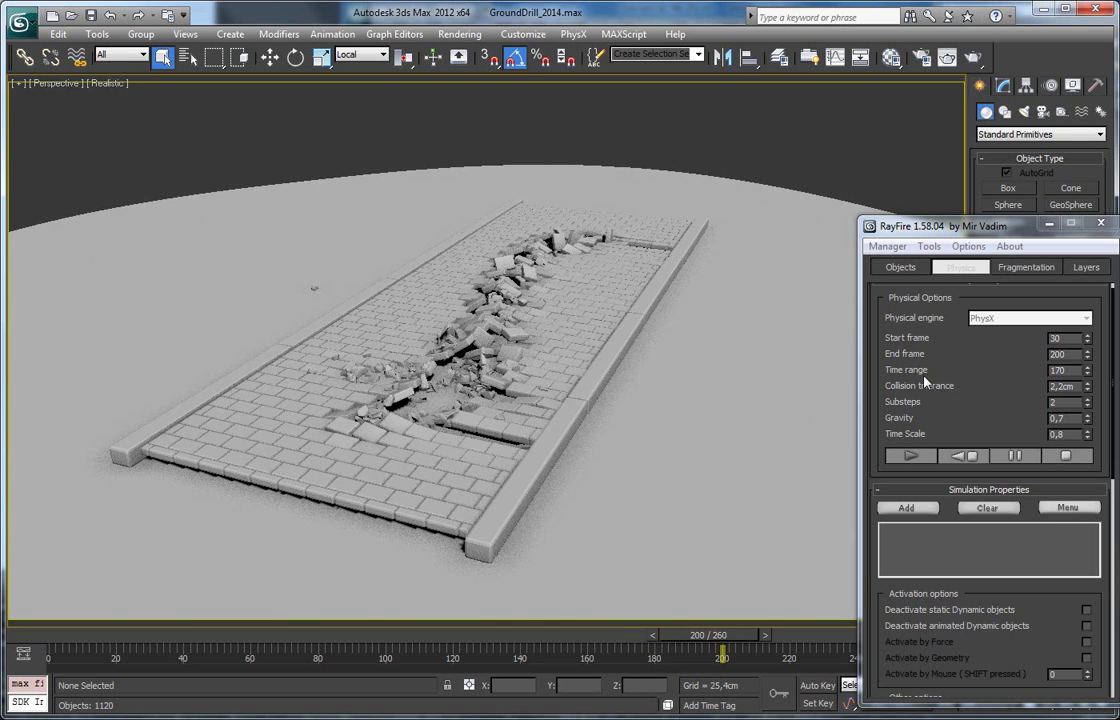
- Collapse the Physics settings, select a brick fragment midway along the broken path and examine the debris around it
left_click(954, 270)
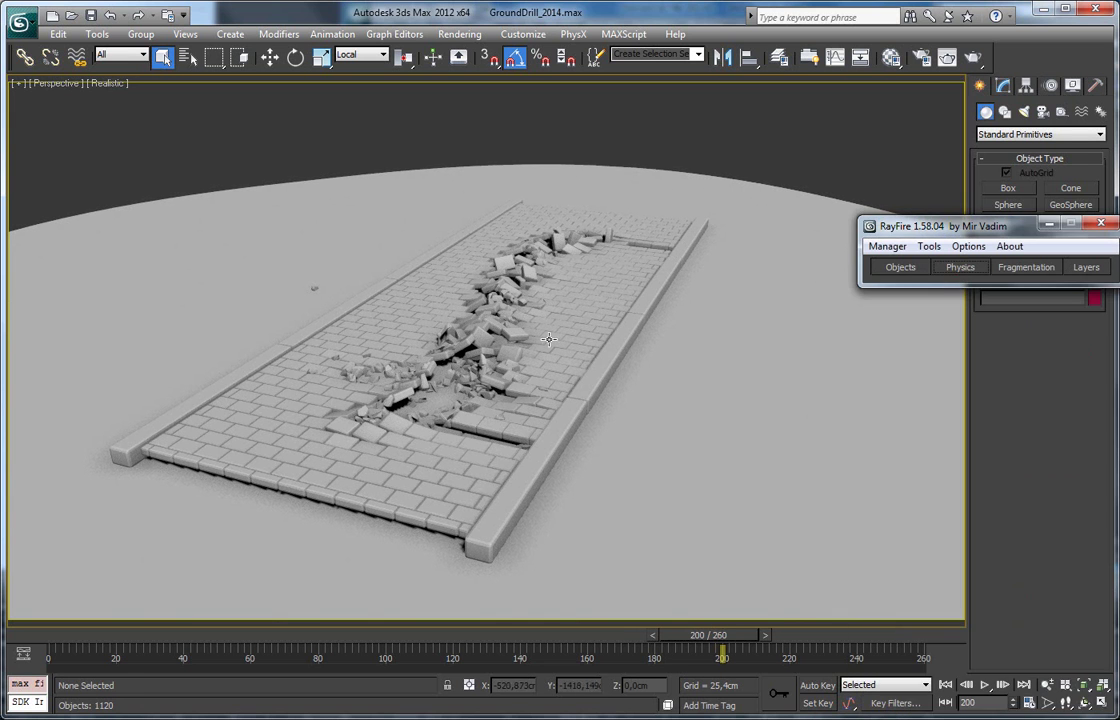
left_click(514, 338)
key("z")
scroll(454, 350, "down", 10)
middle_click_drag(542, 333, 434, 355, "alt")
scroll(454, 350, "down", 3)
scroll(454, 350, "up", 3)
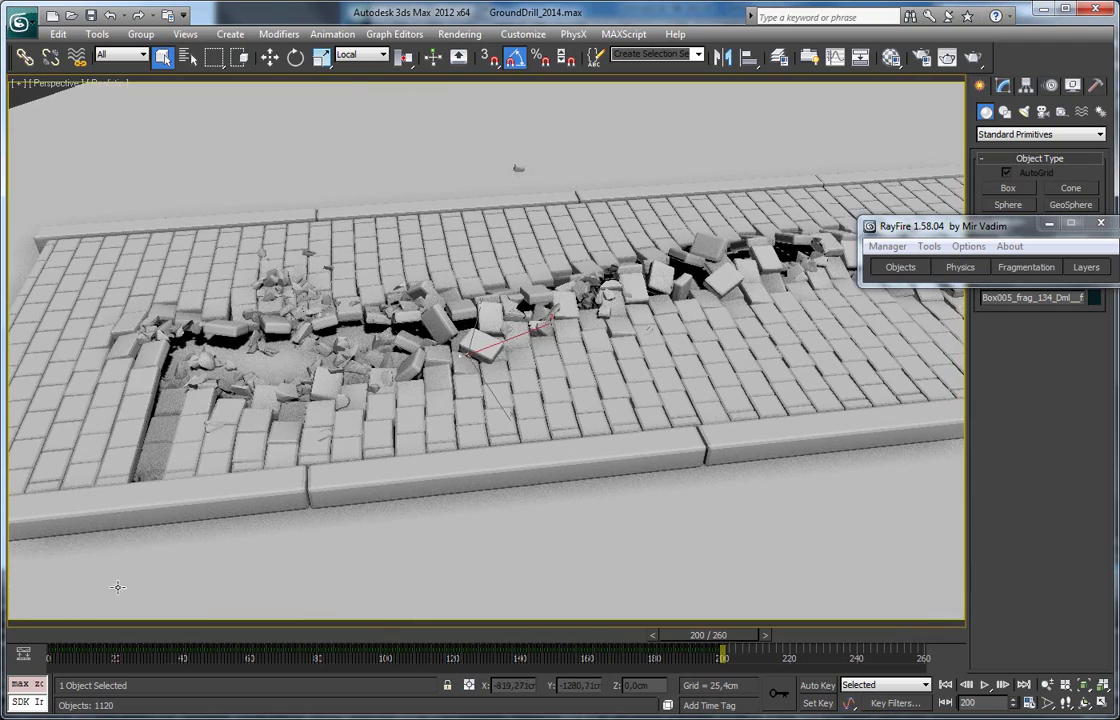
- Scrub the bake to frame 176 and inspect the lifted bricks near the end of the drill's path
left_click_drag(56, 643, 632, 605)
middle_click_drag(724, 428, 362, 527)
middle_click_drag(540, 430, 559, 521, "alt")
scroll(559, 521, "up", 3)
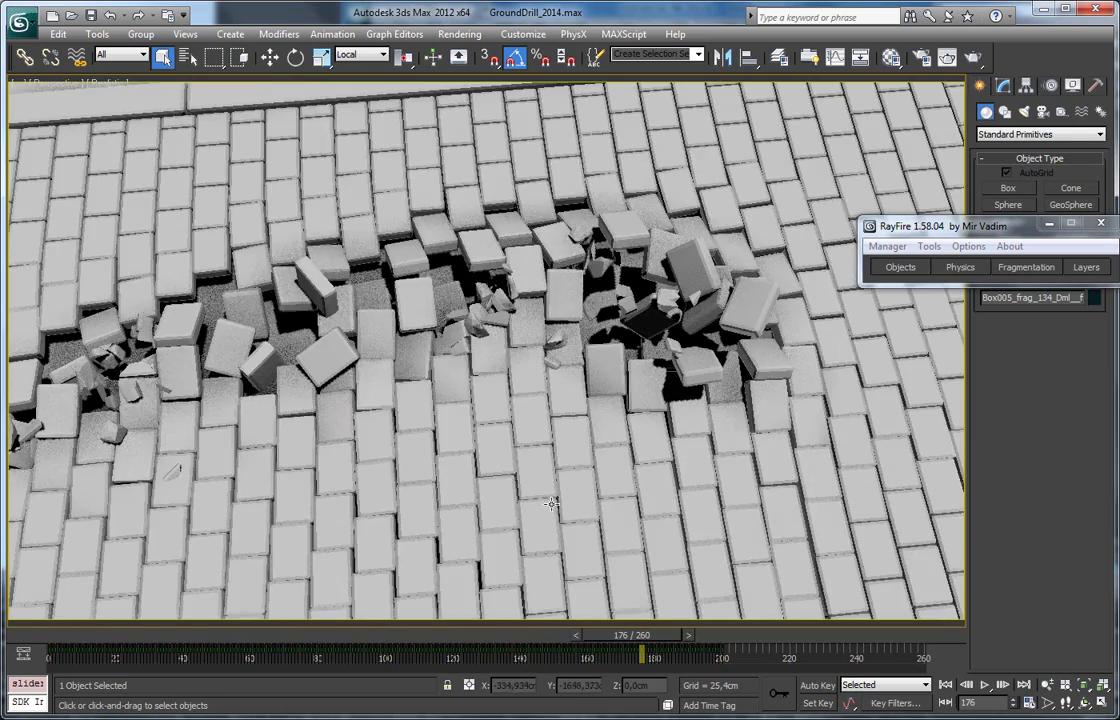
middle_click_drag(524, 461, 630, 415, "alt")
middle_click_drag(420, 432, 650, 300)
- Move the RayFire window away from the broken bricks, scrub to frame 177 and examine the drill's path from above
left_click_drag(917, 233, 79, 106)
middle_click_drag(162, 280, 219, 600)
mouse_move(88, 640)
left_mouse_down()
mouse_move(467, 621)
mouse_move(612, 590)
mouse_move(753, 594)
mouse_move(222, 597)
mouse_move(252, 605)
mouse_move(497, 548)
mouse_move(672, 570)
mouse_move(213, 578)
mouse_move(662, 560)
mouse_move(500, 548)
mouse_move(641, 541)
left_mouse_up()
key("F3")
key("F3")
key("q")
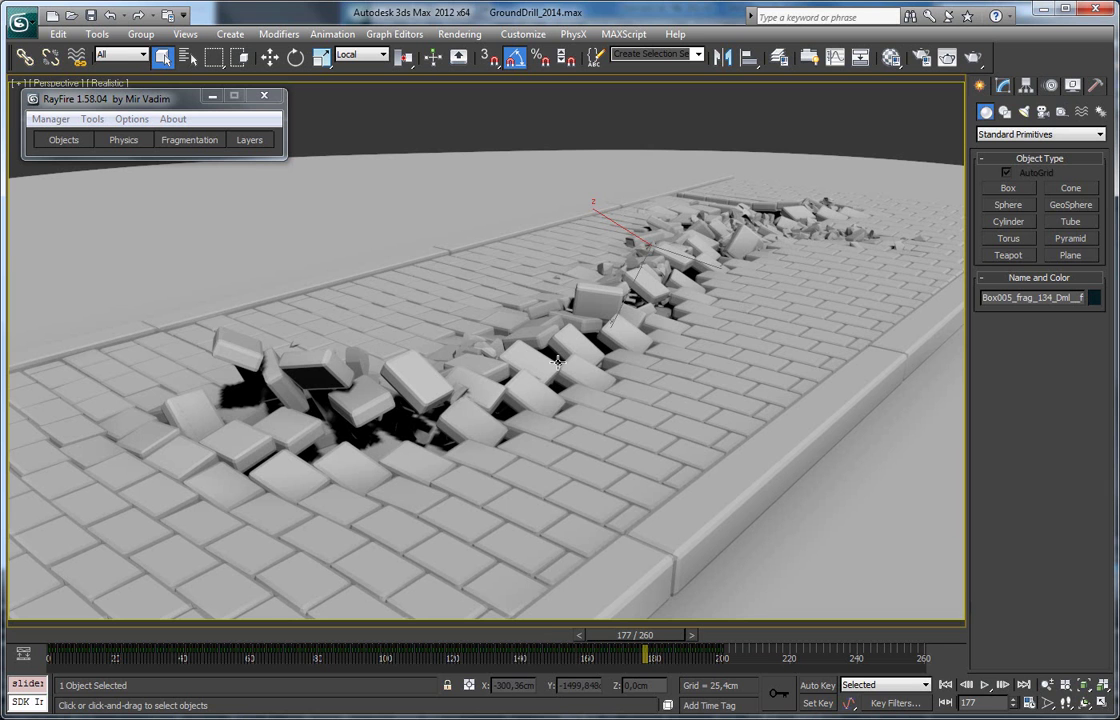
middle_click_drag(540, 391, 589, 394, "alt")
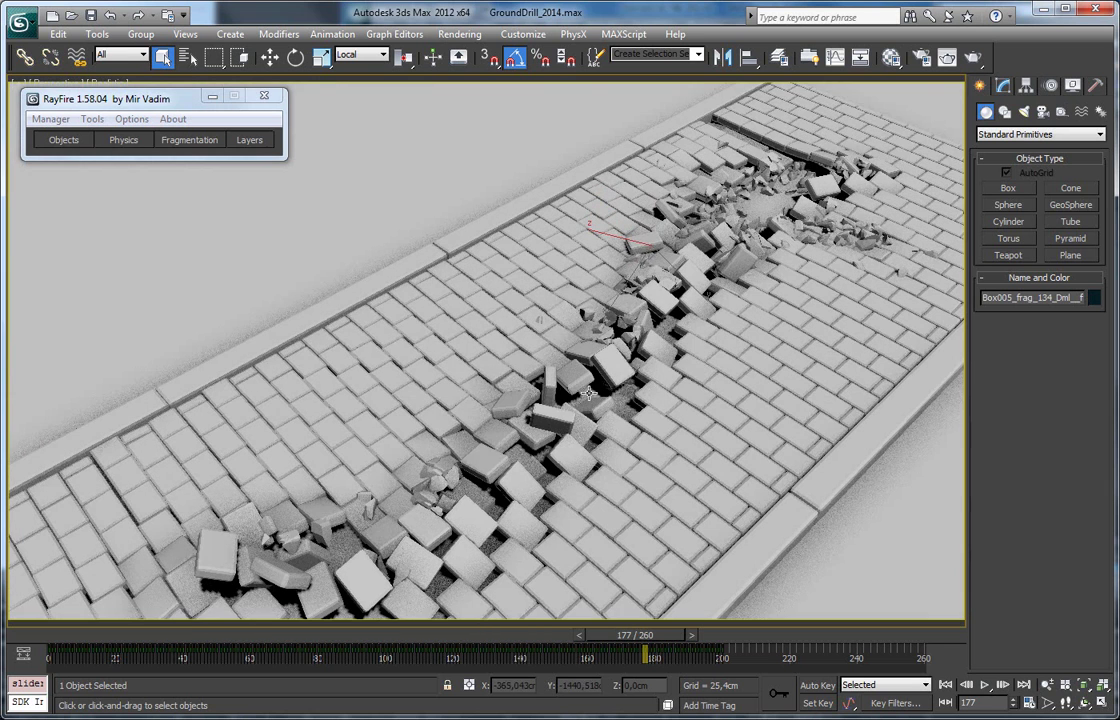
middle_click_drag(512, 475, 492, 411)
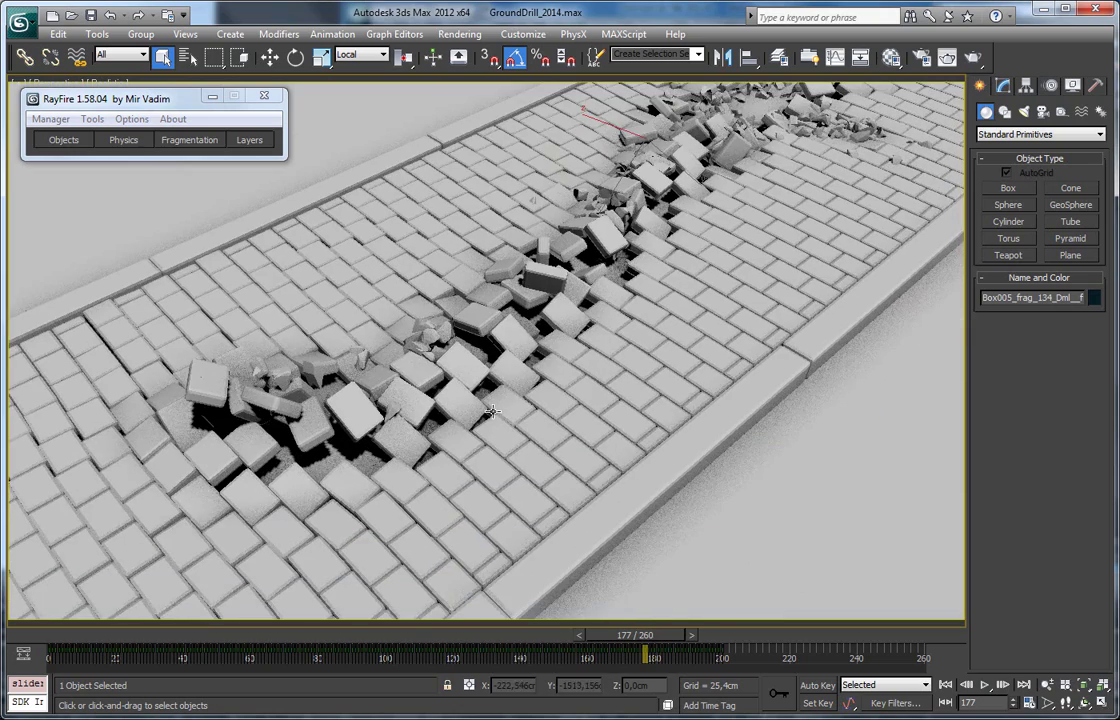
middle_click_drag(697, 212, 668, 281)
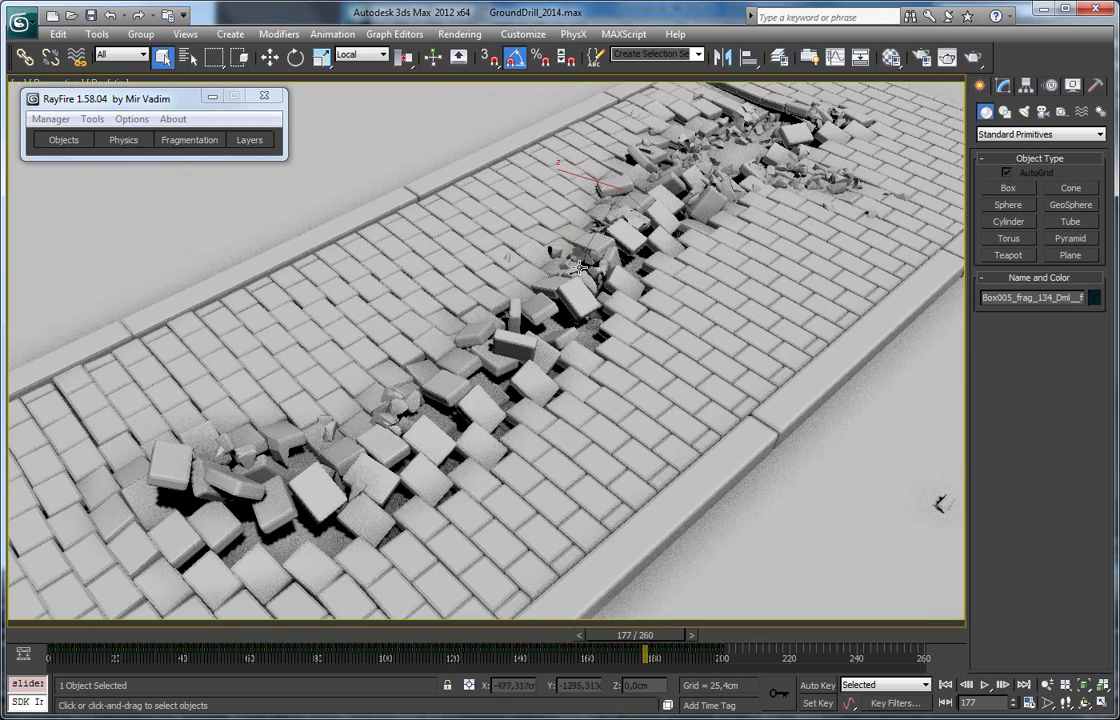
- Review the Physics settings and open the Fragmentation options used for the bake
left_click(123, 140)
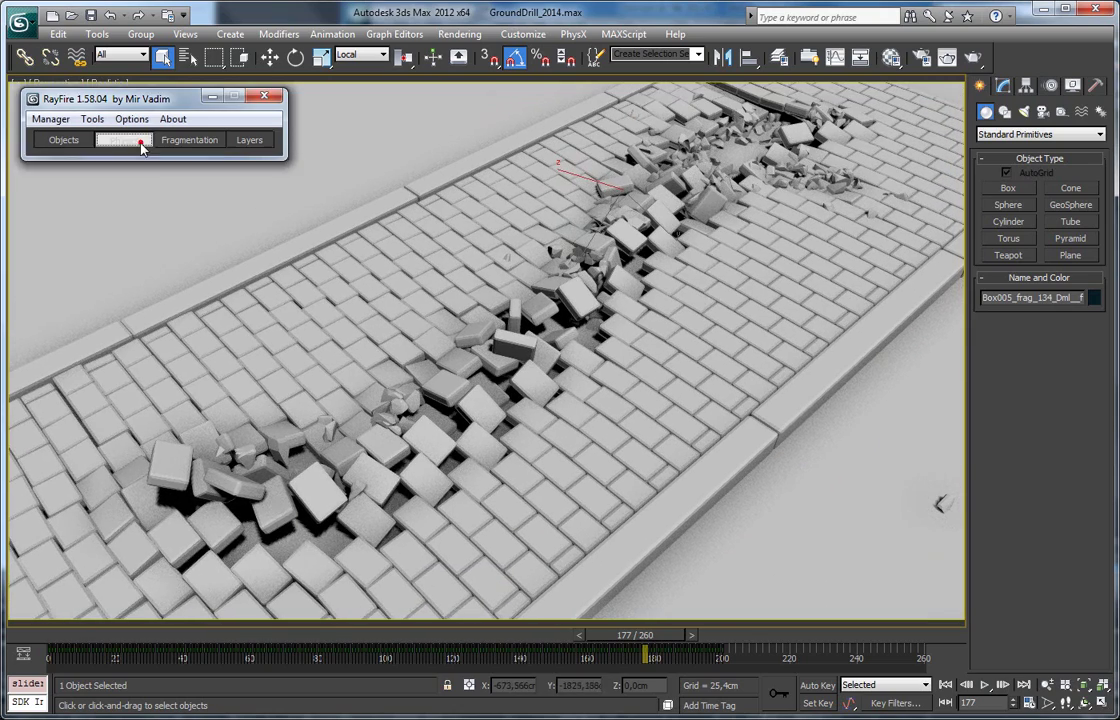
scroll(129, 300, "down", 5)
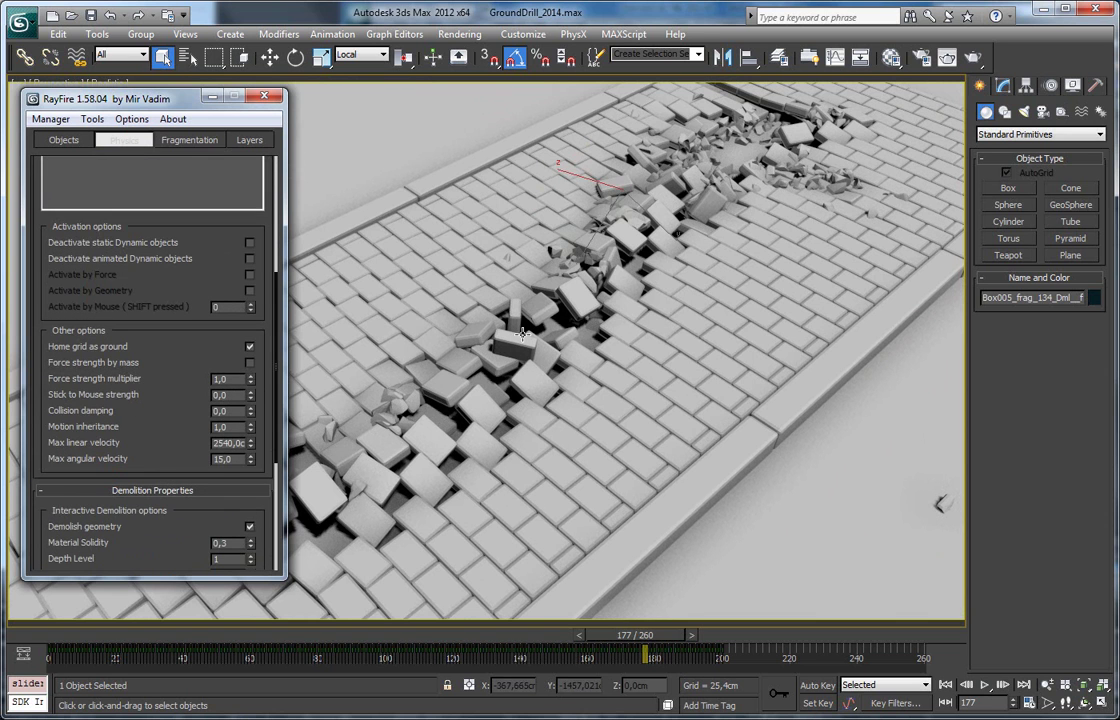
scroll(125, 285, "up", 3)
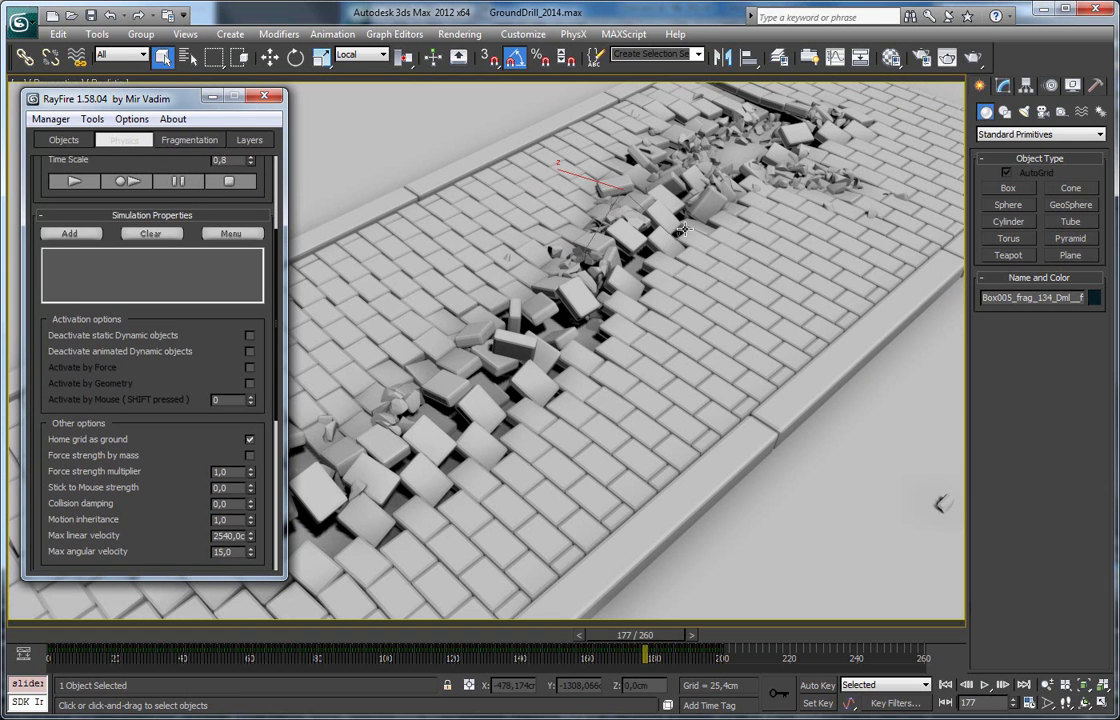
scroll(205, 335, "up", 3)
left_click(168, 141)
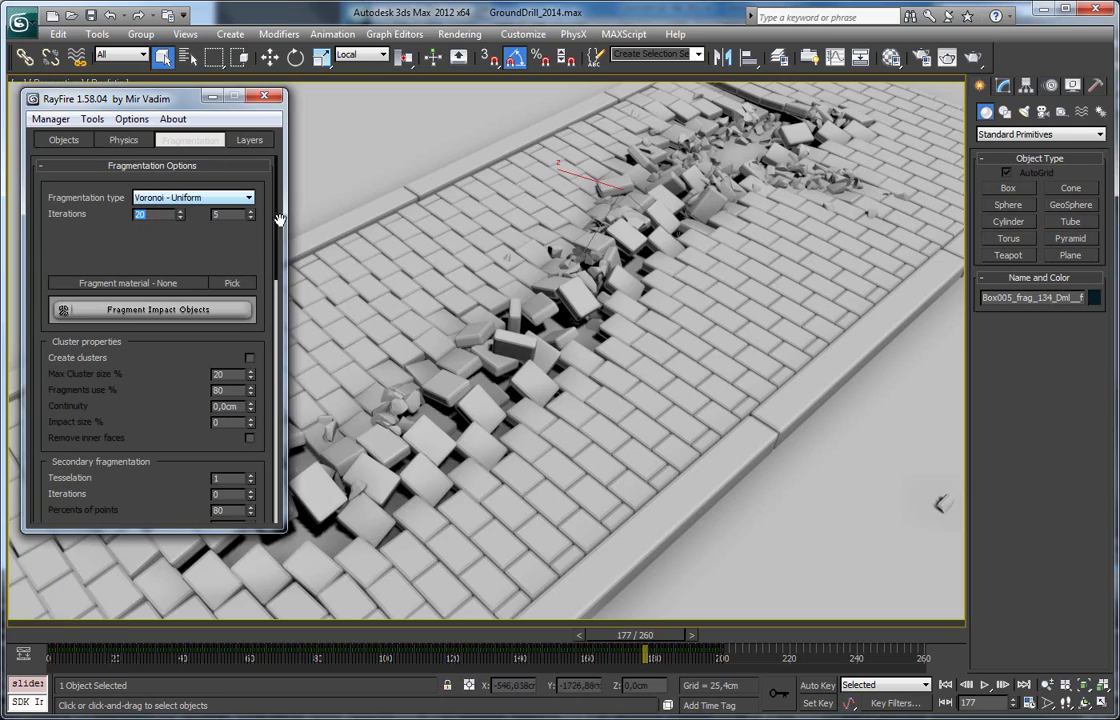
- Inspect the small Voronoi fragments around the first hole at close range
middle_click_drag(668, 208, 588, 298)
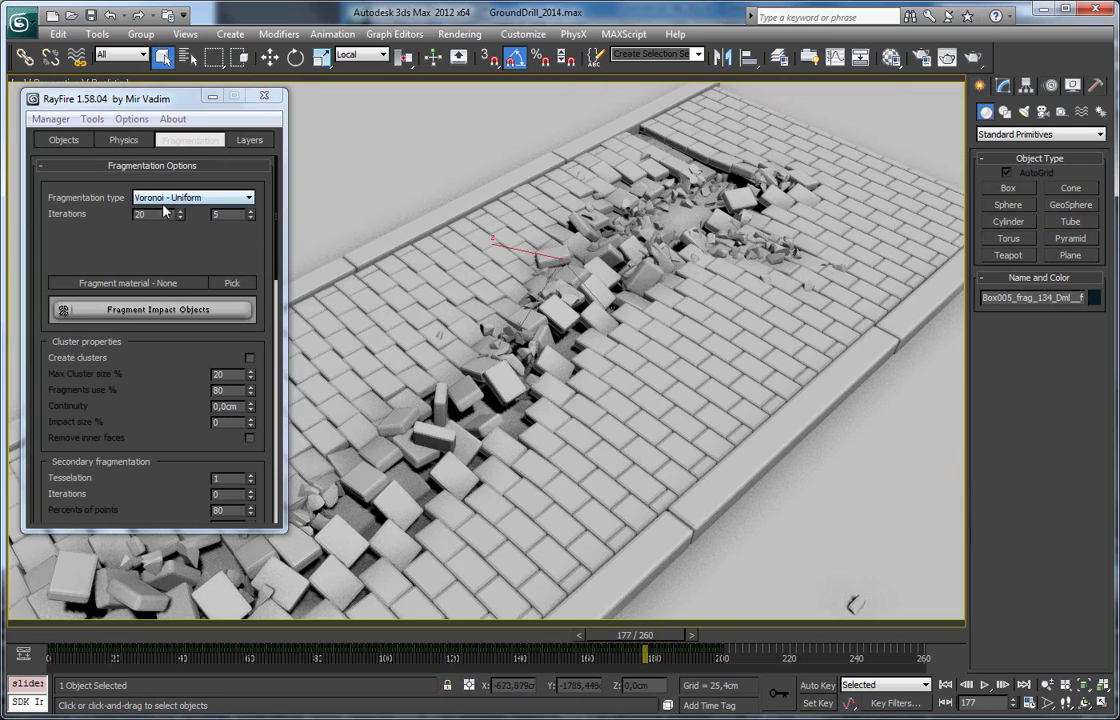
middle_click_drag(696, 273, 650, 314, "alt")
scroll(690, 240, "up", 4)
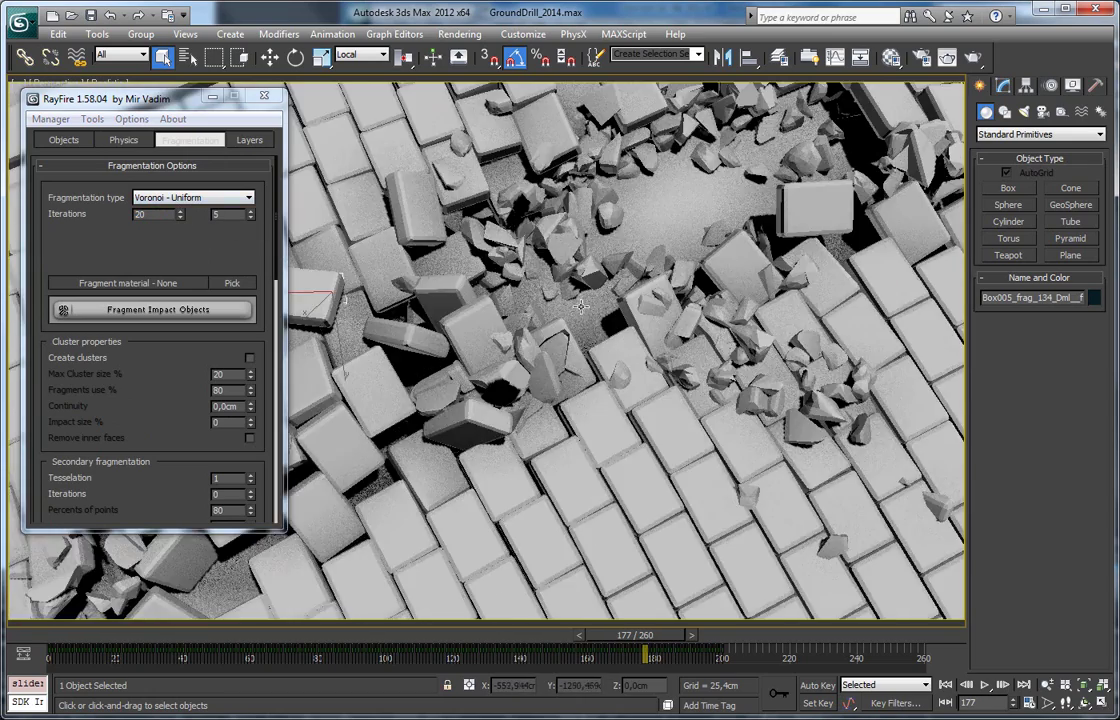
middle_click_drag(643, 248, 537, 307)
scroll(537, 307, "up", 3)
scroll(529, 264, "down", 2)
- View the full length of the broken path from the drill's starting end of the pavement
middle_click_drag(484, 222, 480, 300, "alt")
scroll(480, 300, "down", 3)
mouse_move(450, 342)
middle_mouse_down("alt")
mouse_move(379, 324)
mouse_move(450, 322)
middle_mouse_up("alt")
middle_click_drag(470, 262, 500, 372)
middle_click_drag(530, 262, 547, 321, "alt")
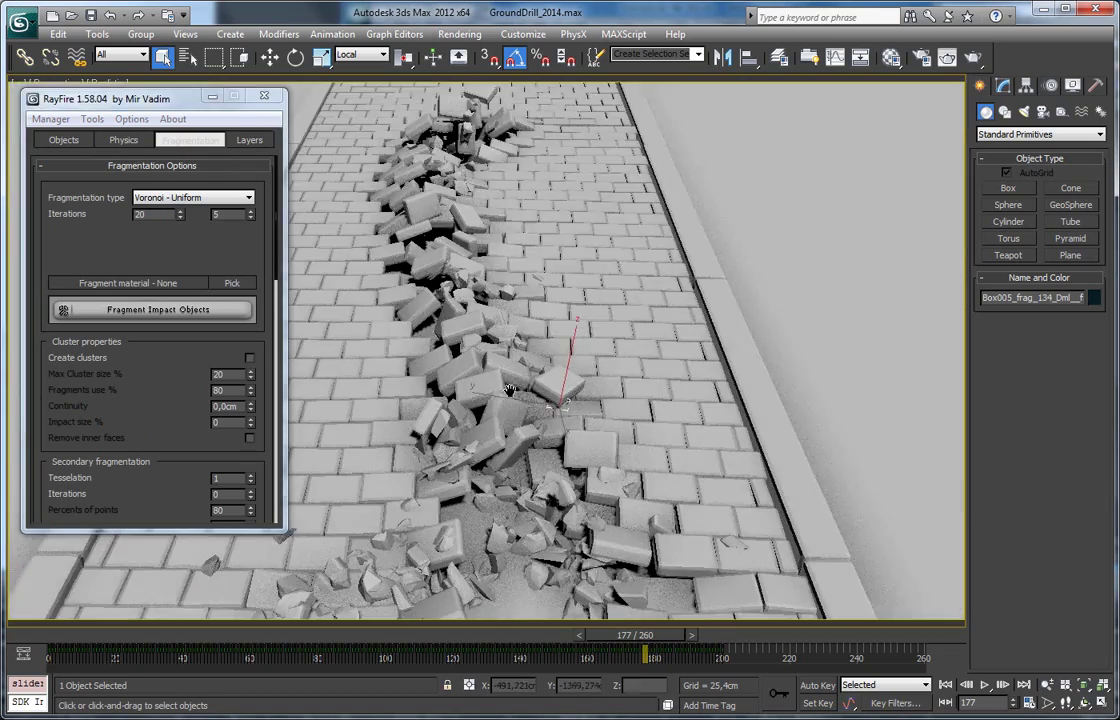
scroll(547, 321, "down", 3)
scroll(544, 320, "up", 6)
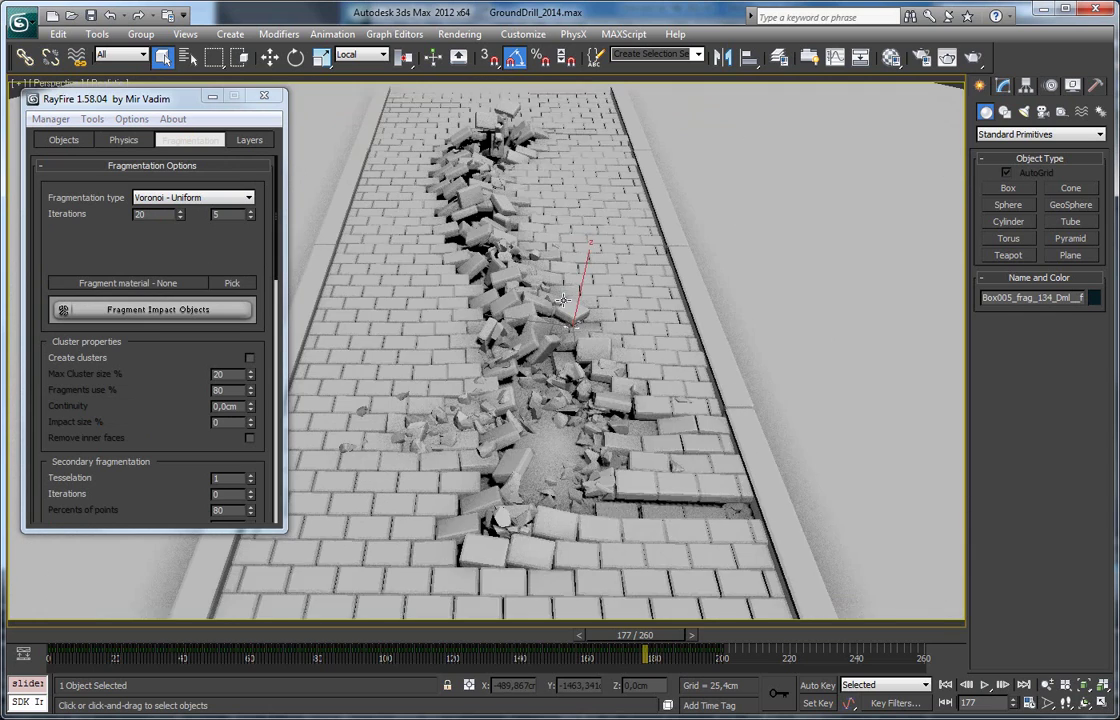
- Scrub the bake to frames 214, 165 and 57 from different angles, and collapse the Fragmentation options
left_click_drag(595, 636, 763, 574)
middle_click_drag(618, 462, 662, 576, "alt")
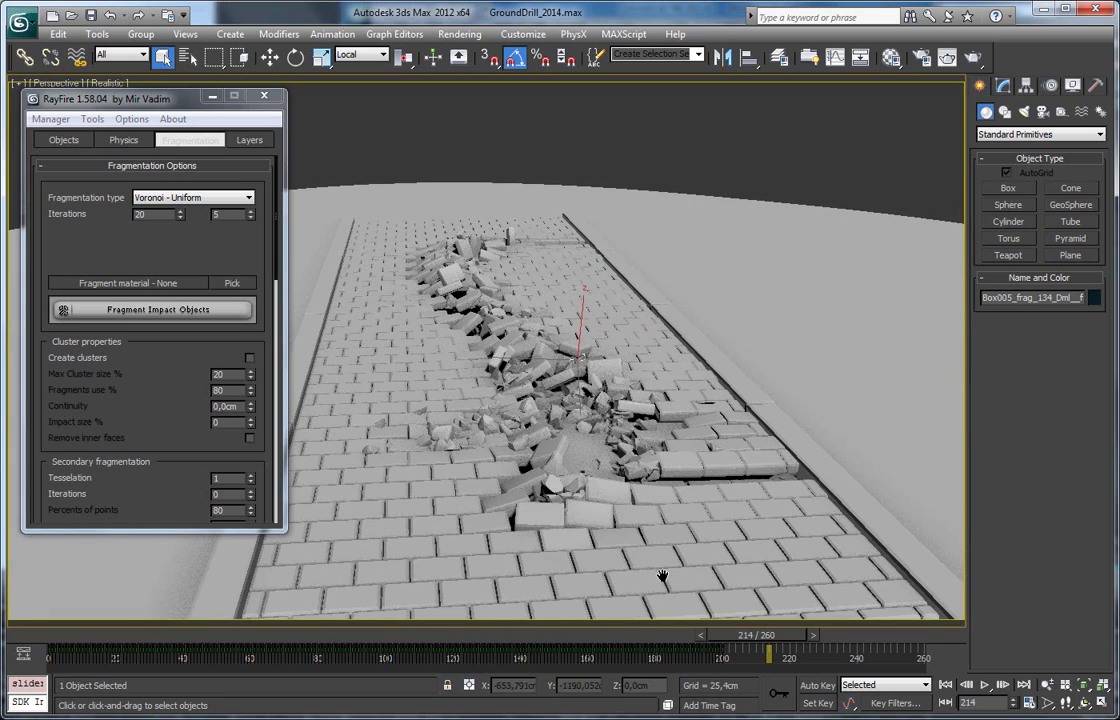
left_click_drag(735, 635, 610, 592)
middle_click_drag(610, 592, 463, 650, "alt")
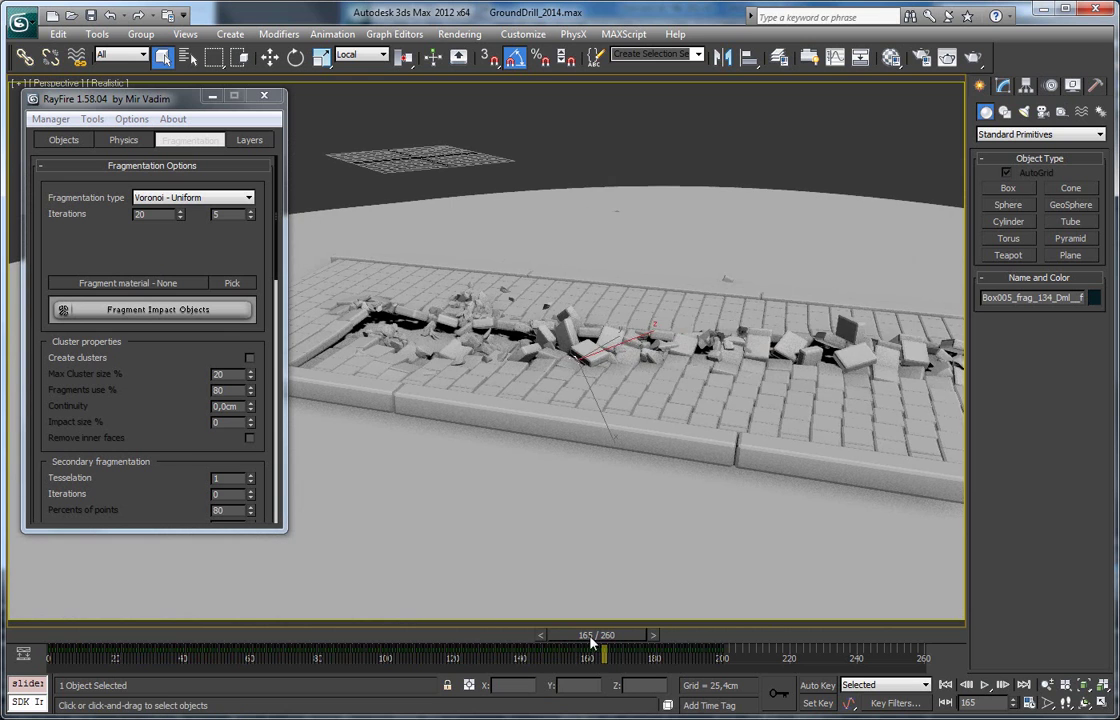
left_click_drag(590, 636, 245, 635)
left_click(214, 143)
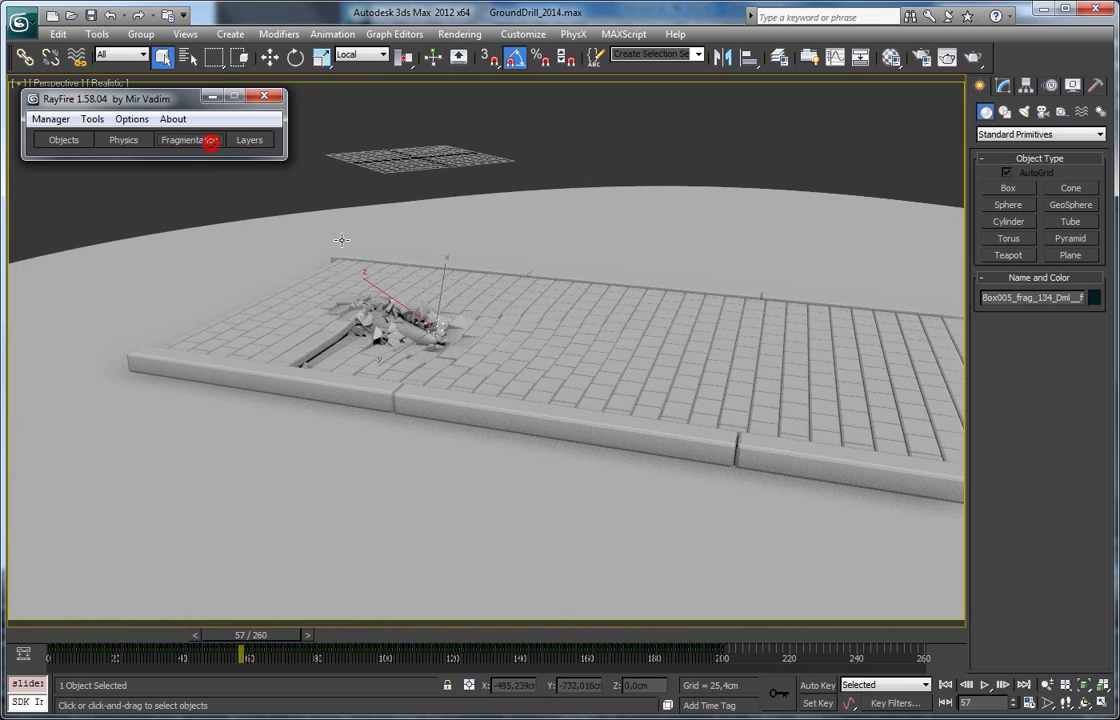
- Scrub the bake forward to frames 173 and 182, following the broken bricks to the end of the drill's path
middle_click_drag(400, 400, 166, 407)
scroll(166, 407, "up", 2)
left_click_drag(262, 636, 584, 553)
key("q")
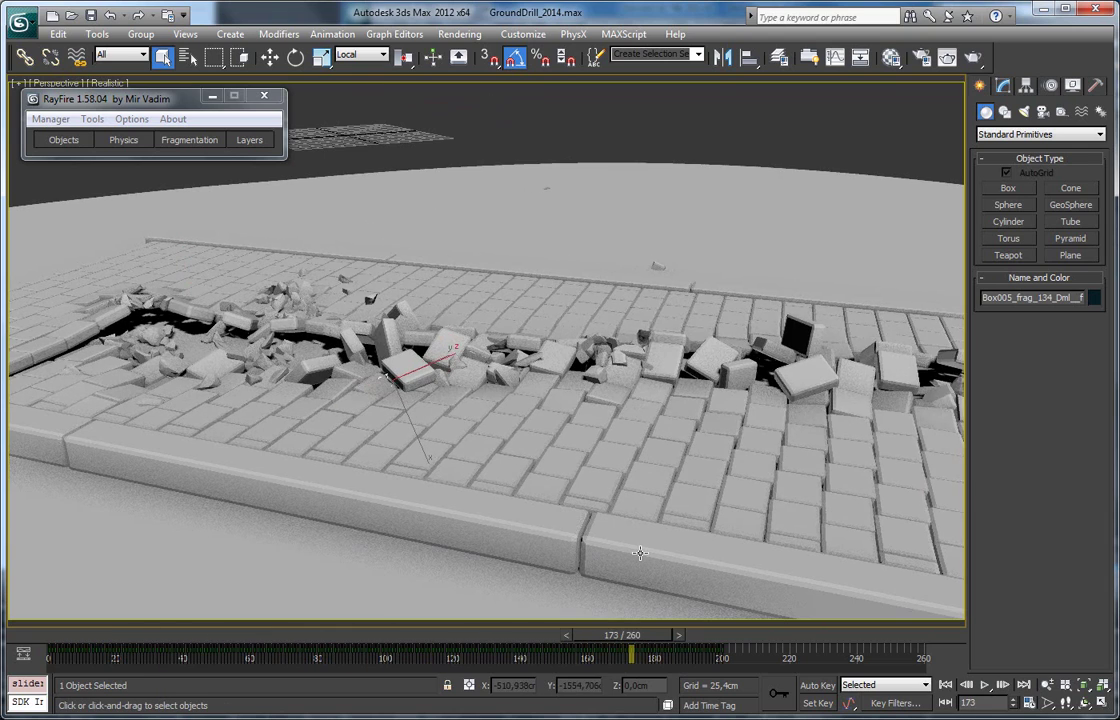
middle_click_drag(648, 492, 45, 522)
left_click_drag(635, 632, 670, 585)
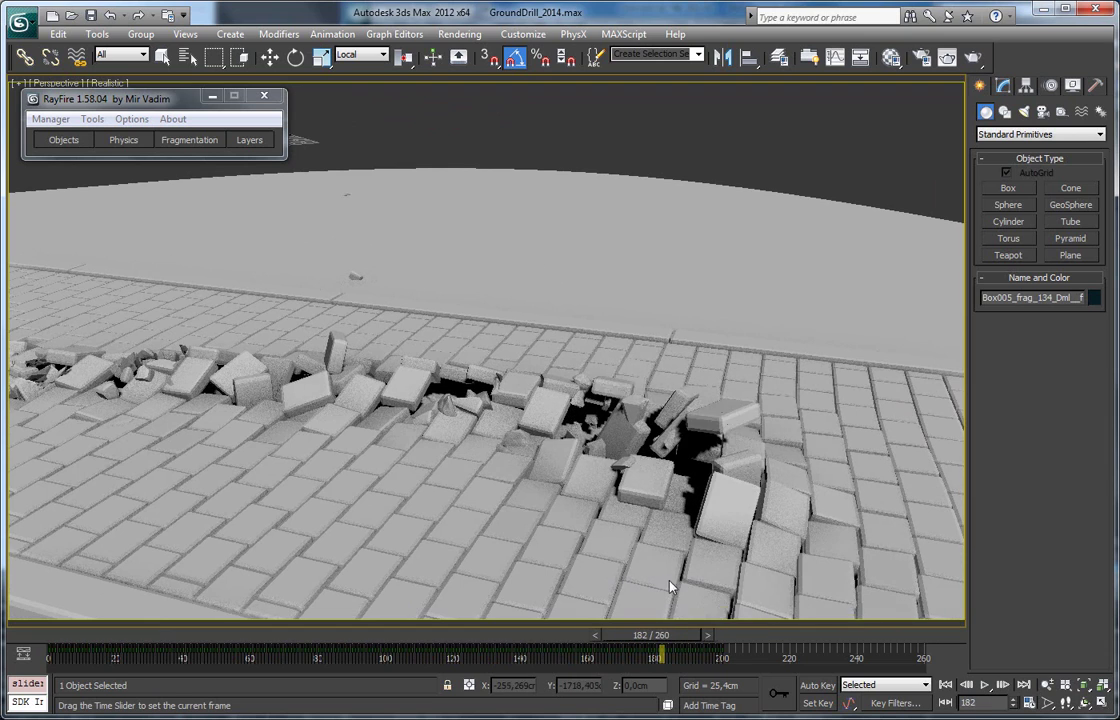
- Inspect a raised brick at the last hole up close, scrub to frame 210 and view the whole broken pavement
left_click(720, 411)
key("z")
middle_click_drag(710, 434, 595, 442, "alt")
scroll(538, 413, "down", 5)
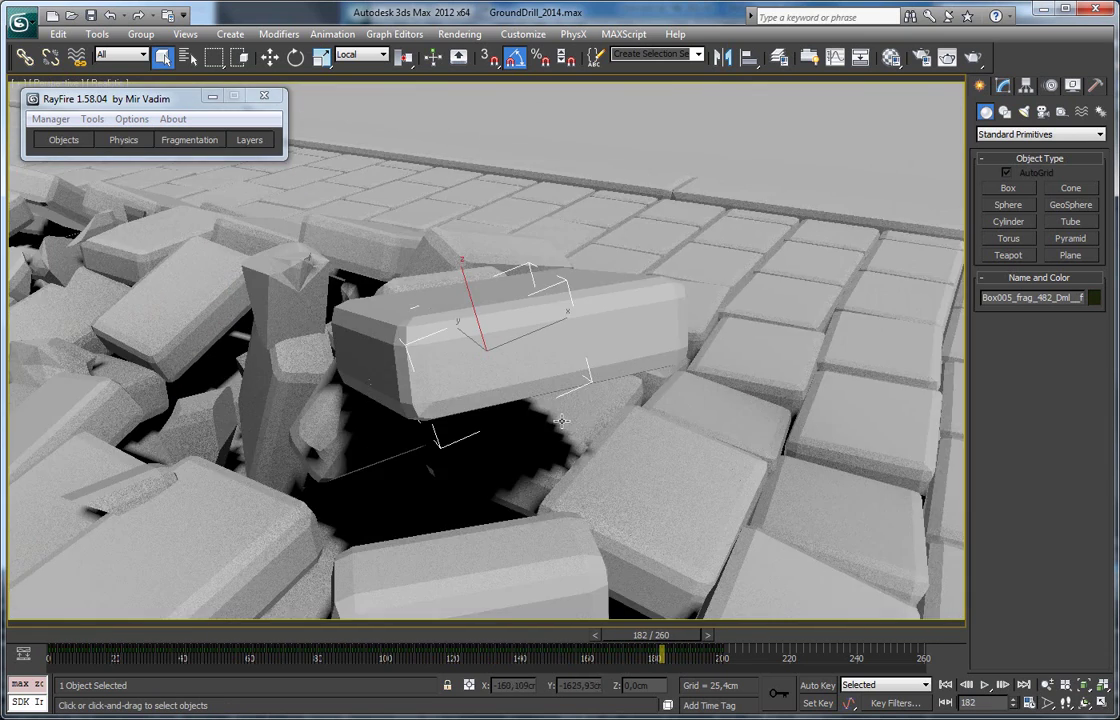
left_click_drag(651, 634, 736, 607)
middle_click_drag(655, 512, 477, 424, "alt")
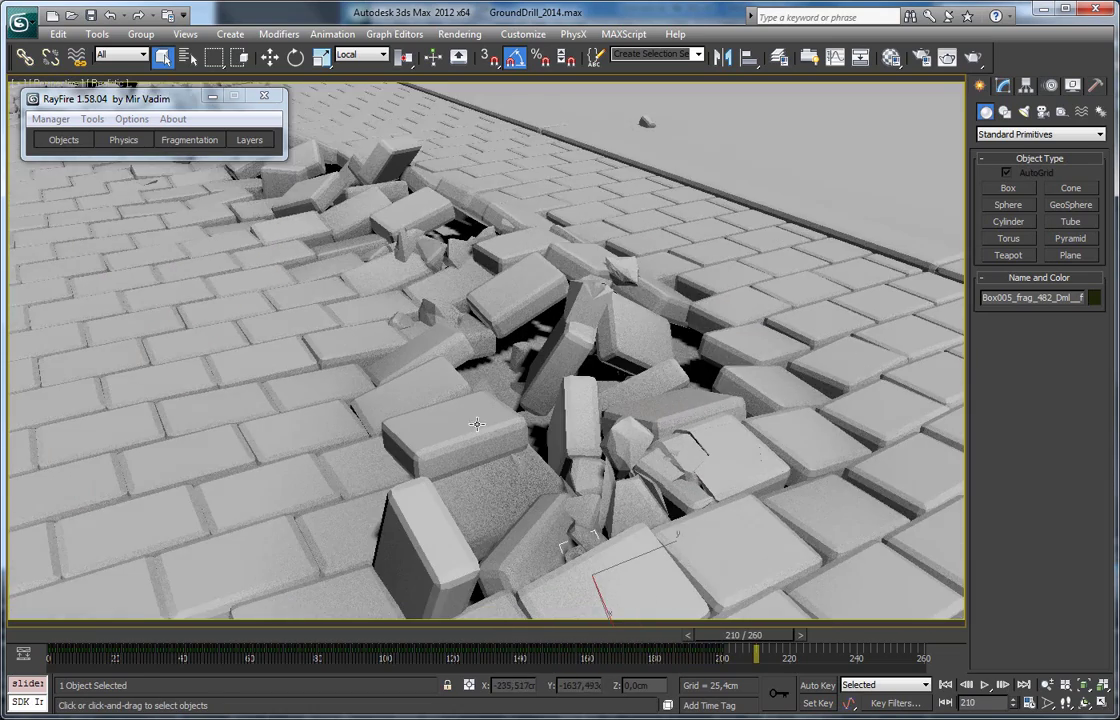
scroll(486, 421, "down", 8)
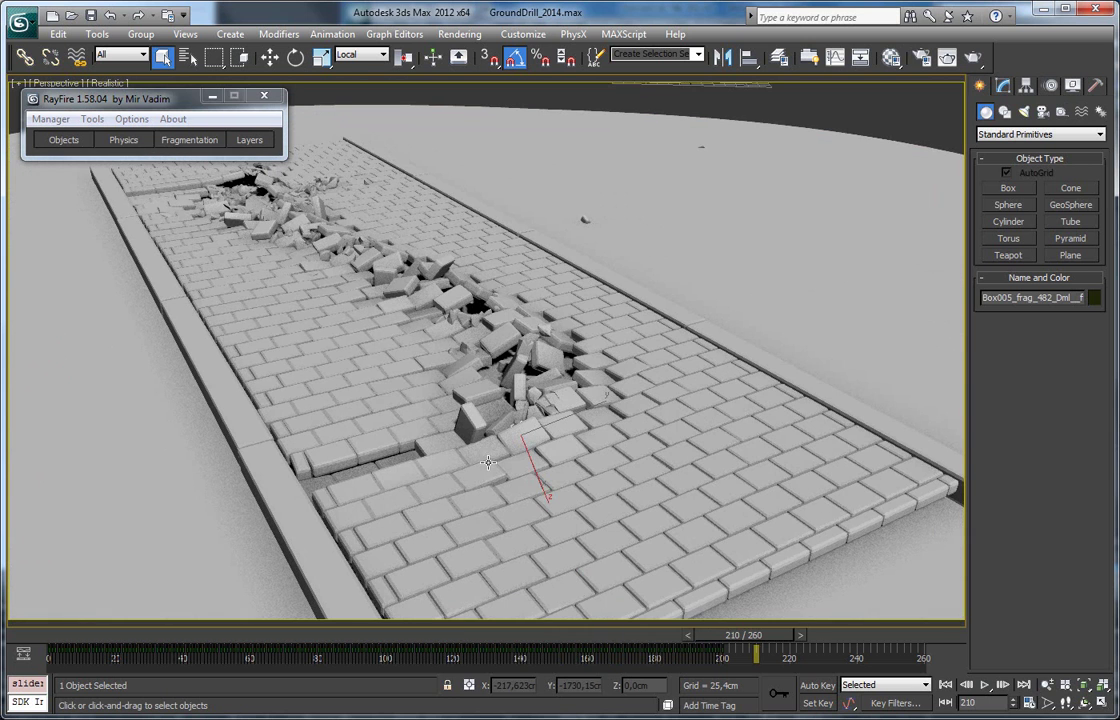